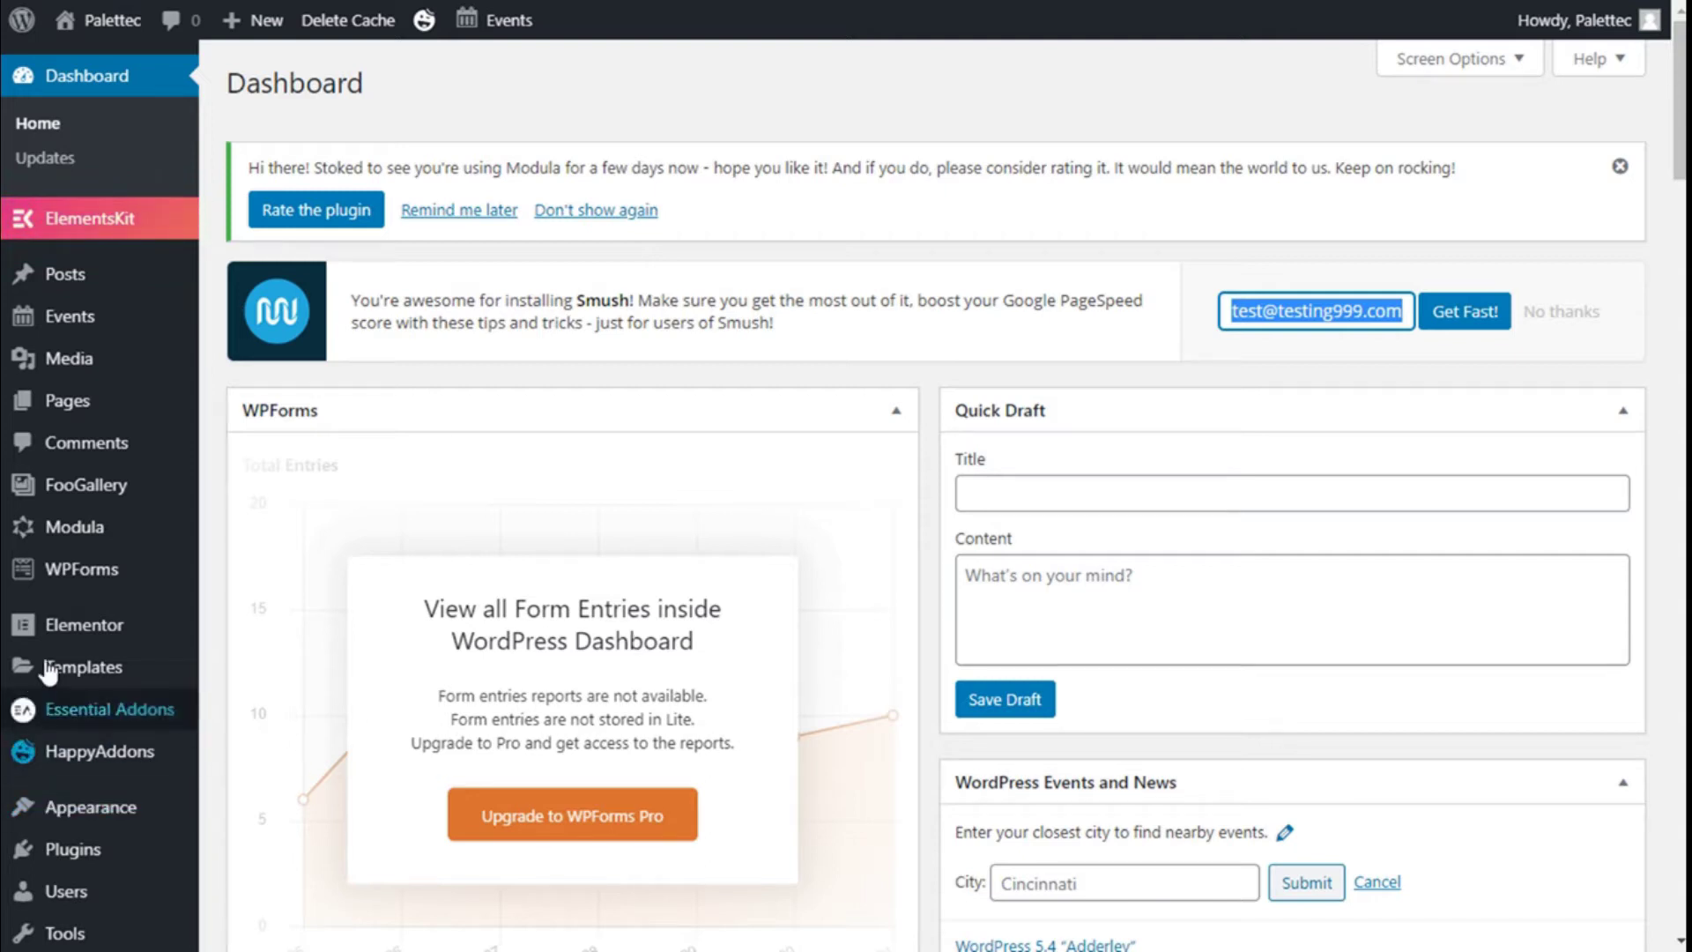
Search the plugin directory for 'elementor addon' and install Premium Addons for Elementor
{"action": "scroll", "coordinate": [61, 667], "scroll_direction": "down", "scroll_amount": 4}
{"action": "mouse_move", "coordinate": [88, 543]}
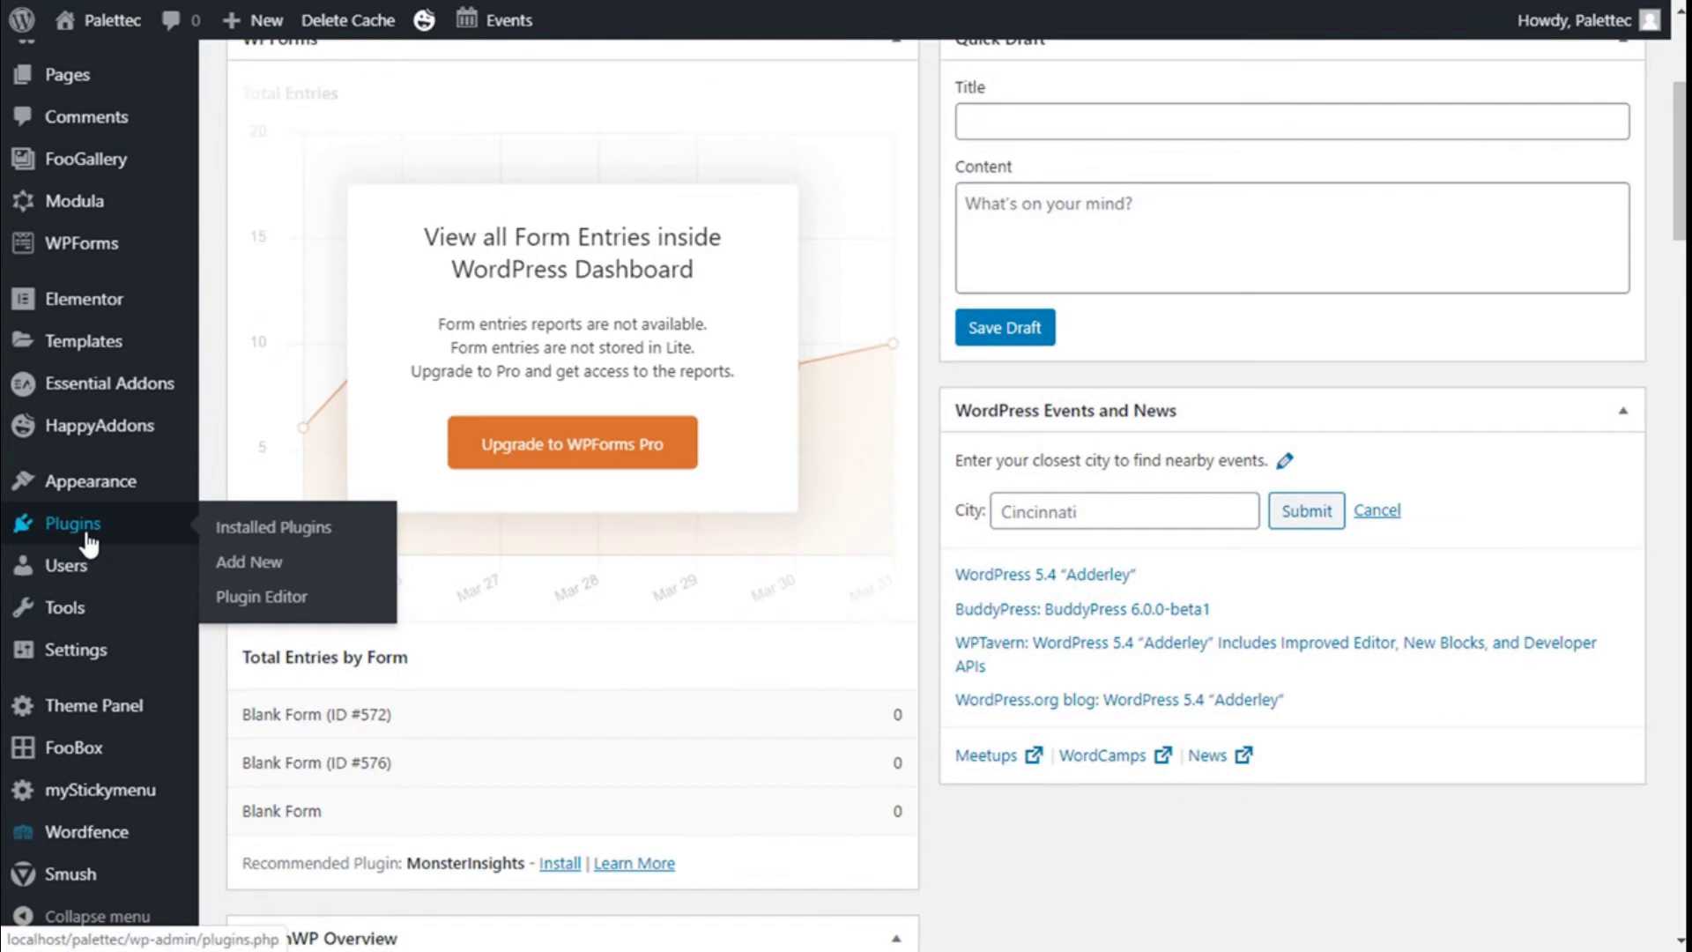
{"action": "left_click", "coordinate": [248, 567]}
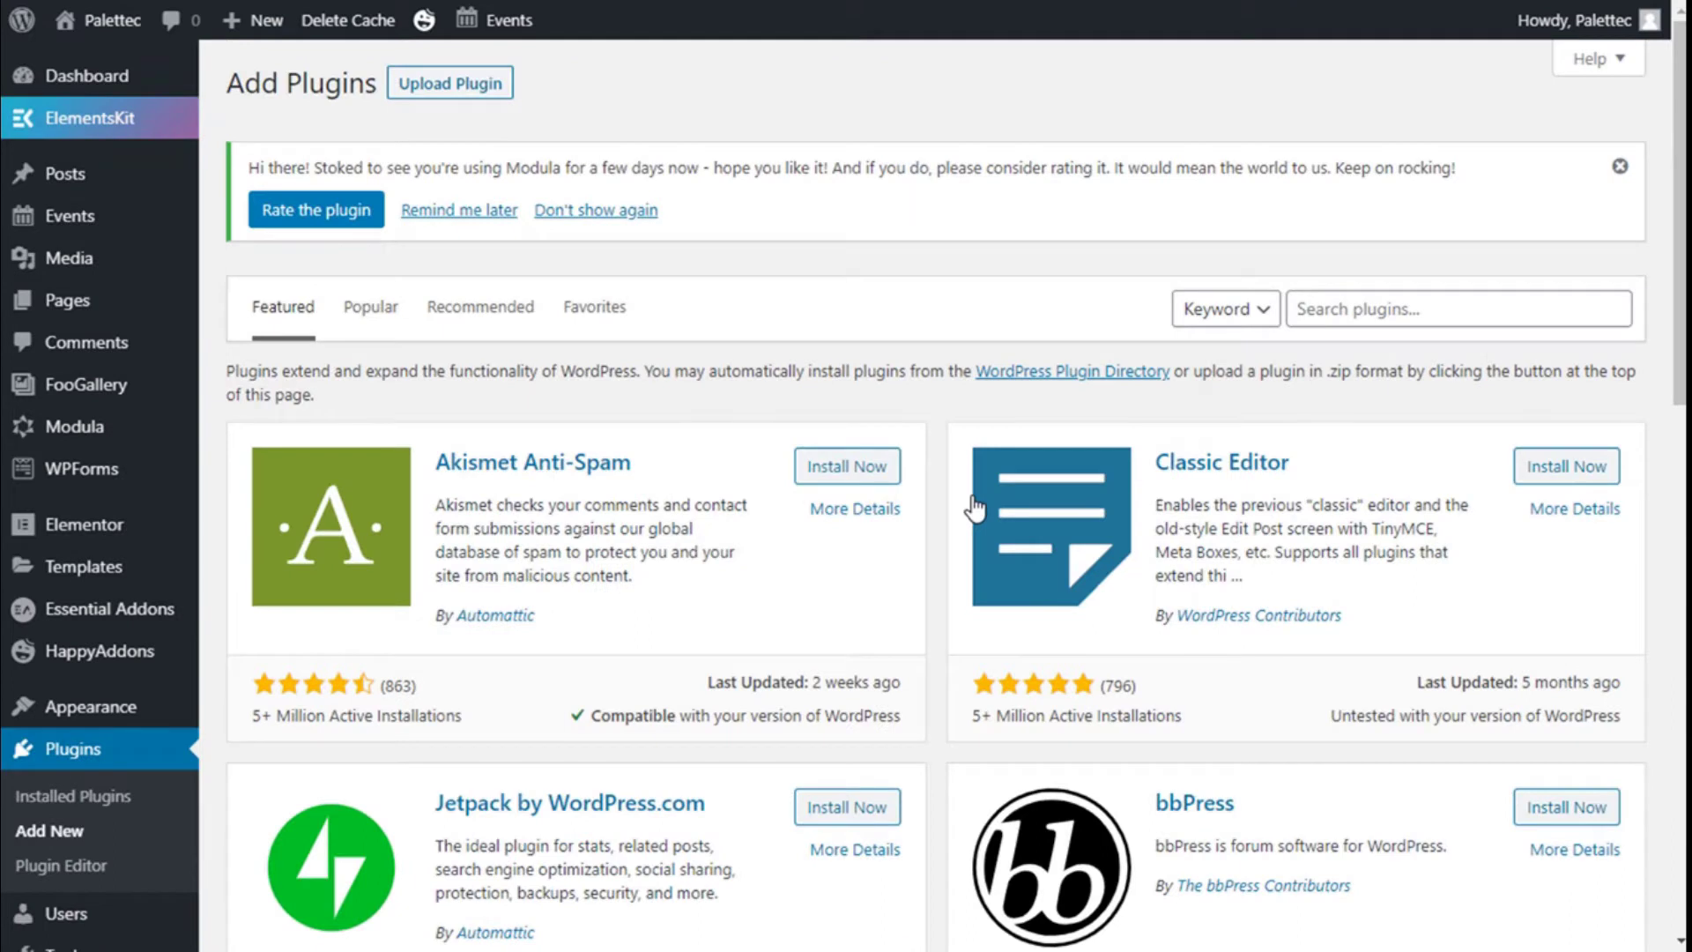
{"action": "left_click", "coordinate": [1375, 315]}
{"action": "type", "text": "e"}
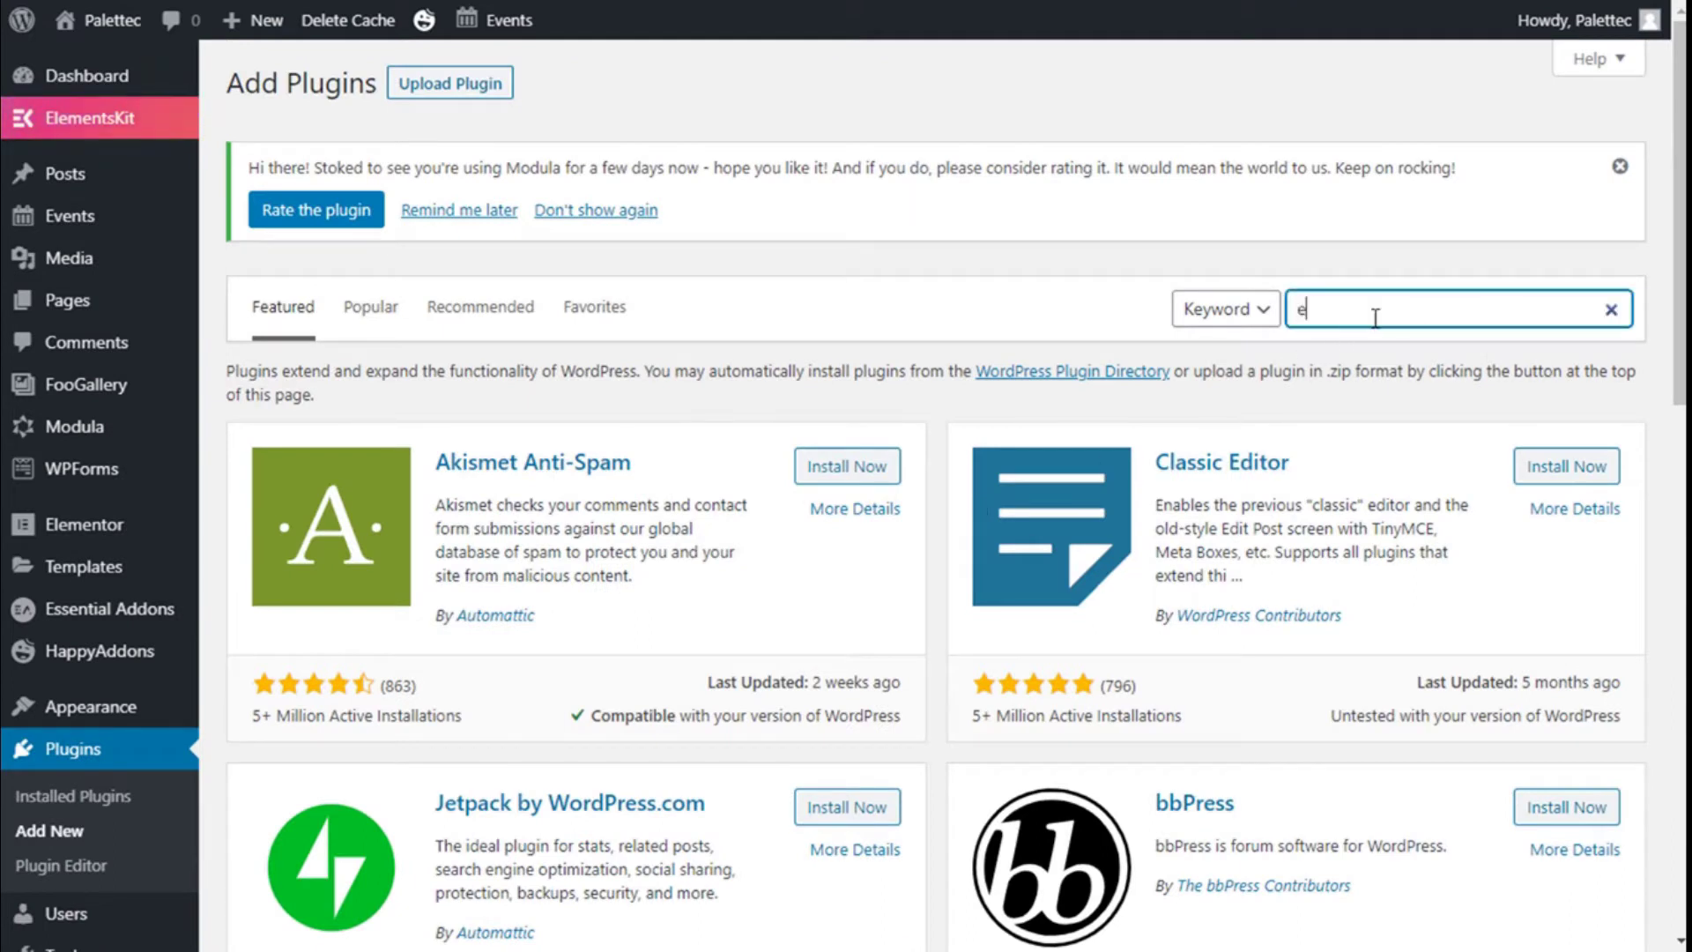
{"action": "type", "text": "lementor ad"}
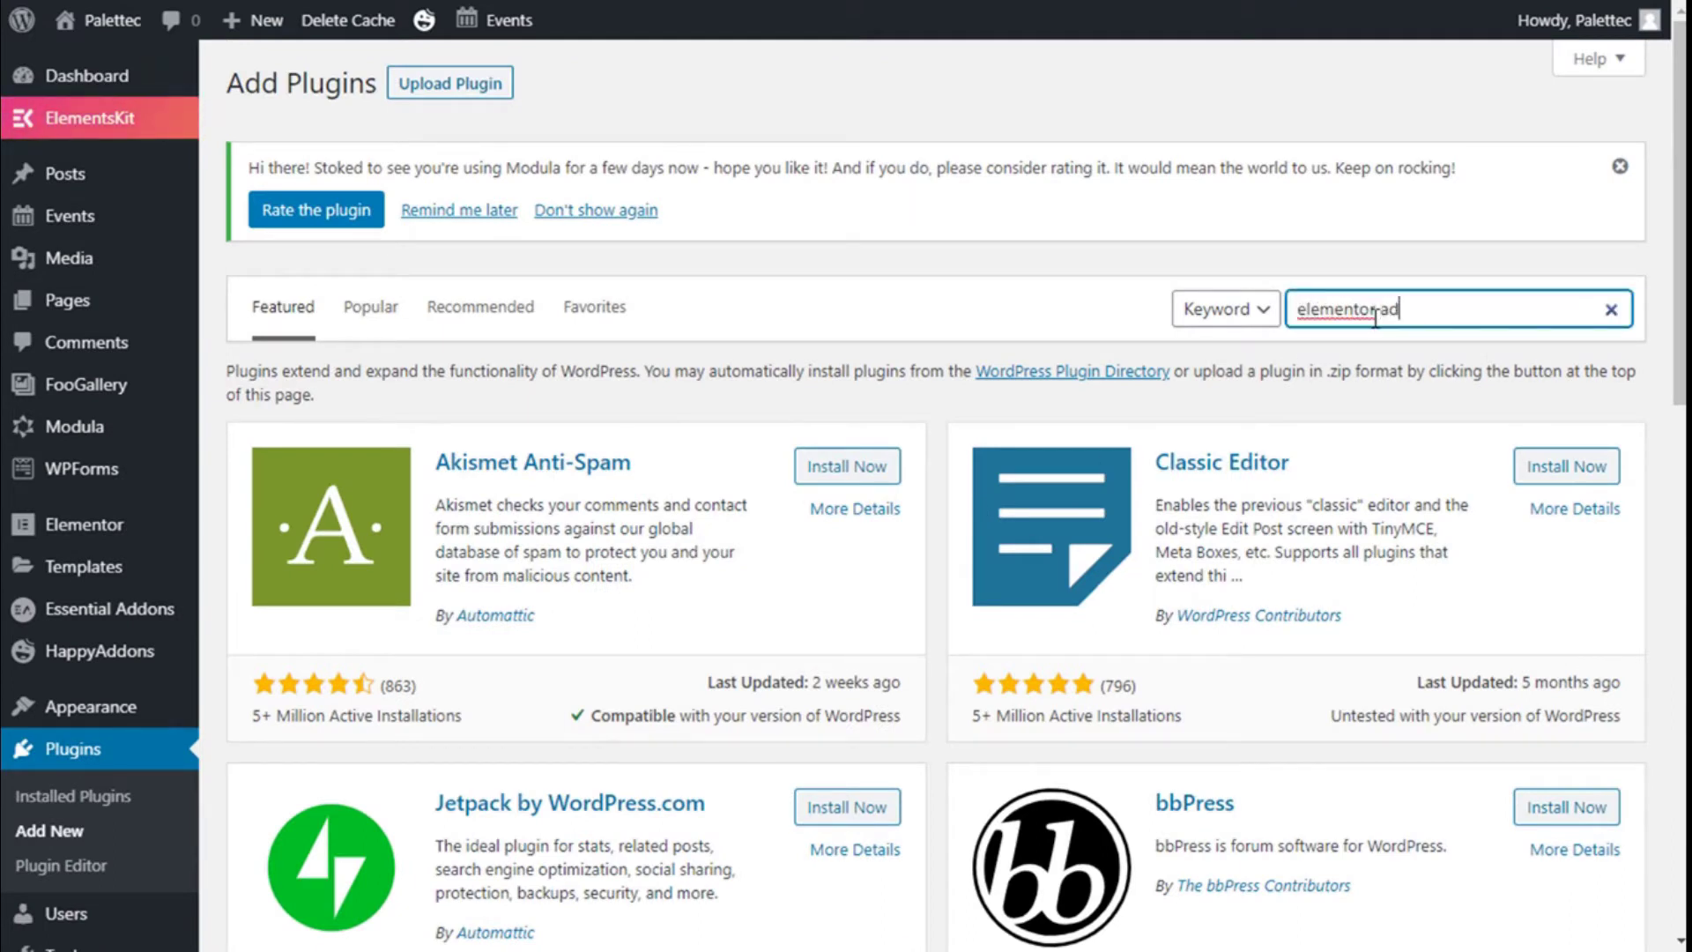
{"action": "type", "text": "dons"}
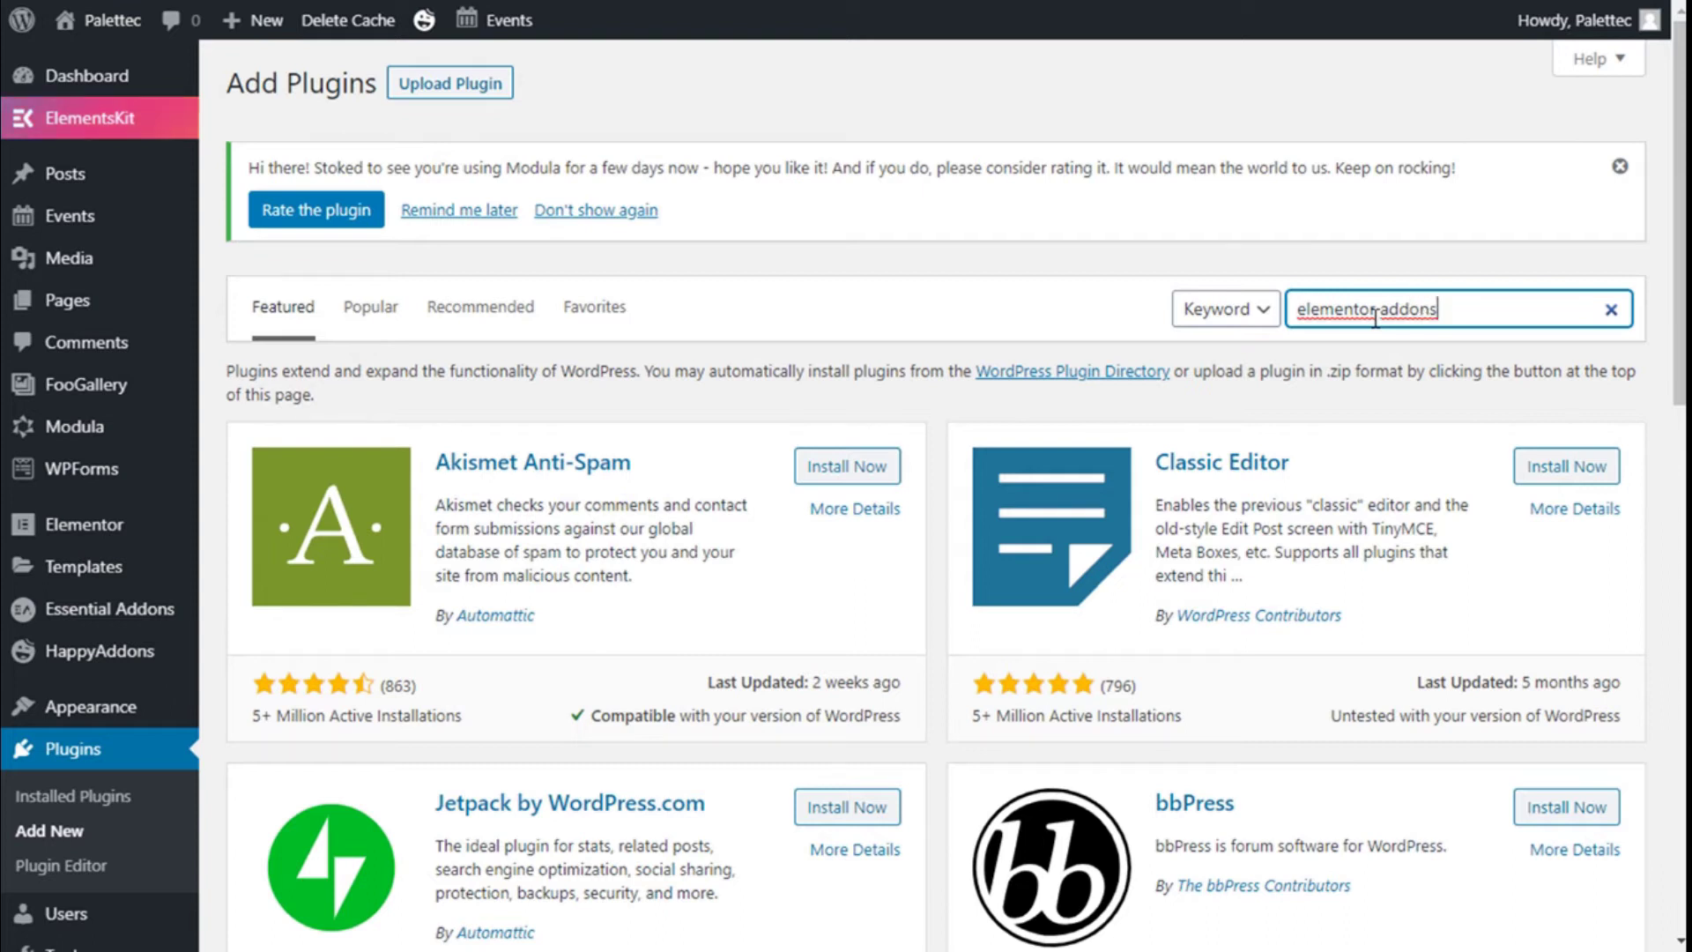
{"action": "scroll", "coordinate": [1241, 399], "scroll_direction": "down", "scroll_amount": 3}
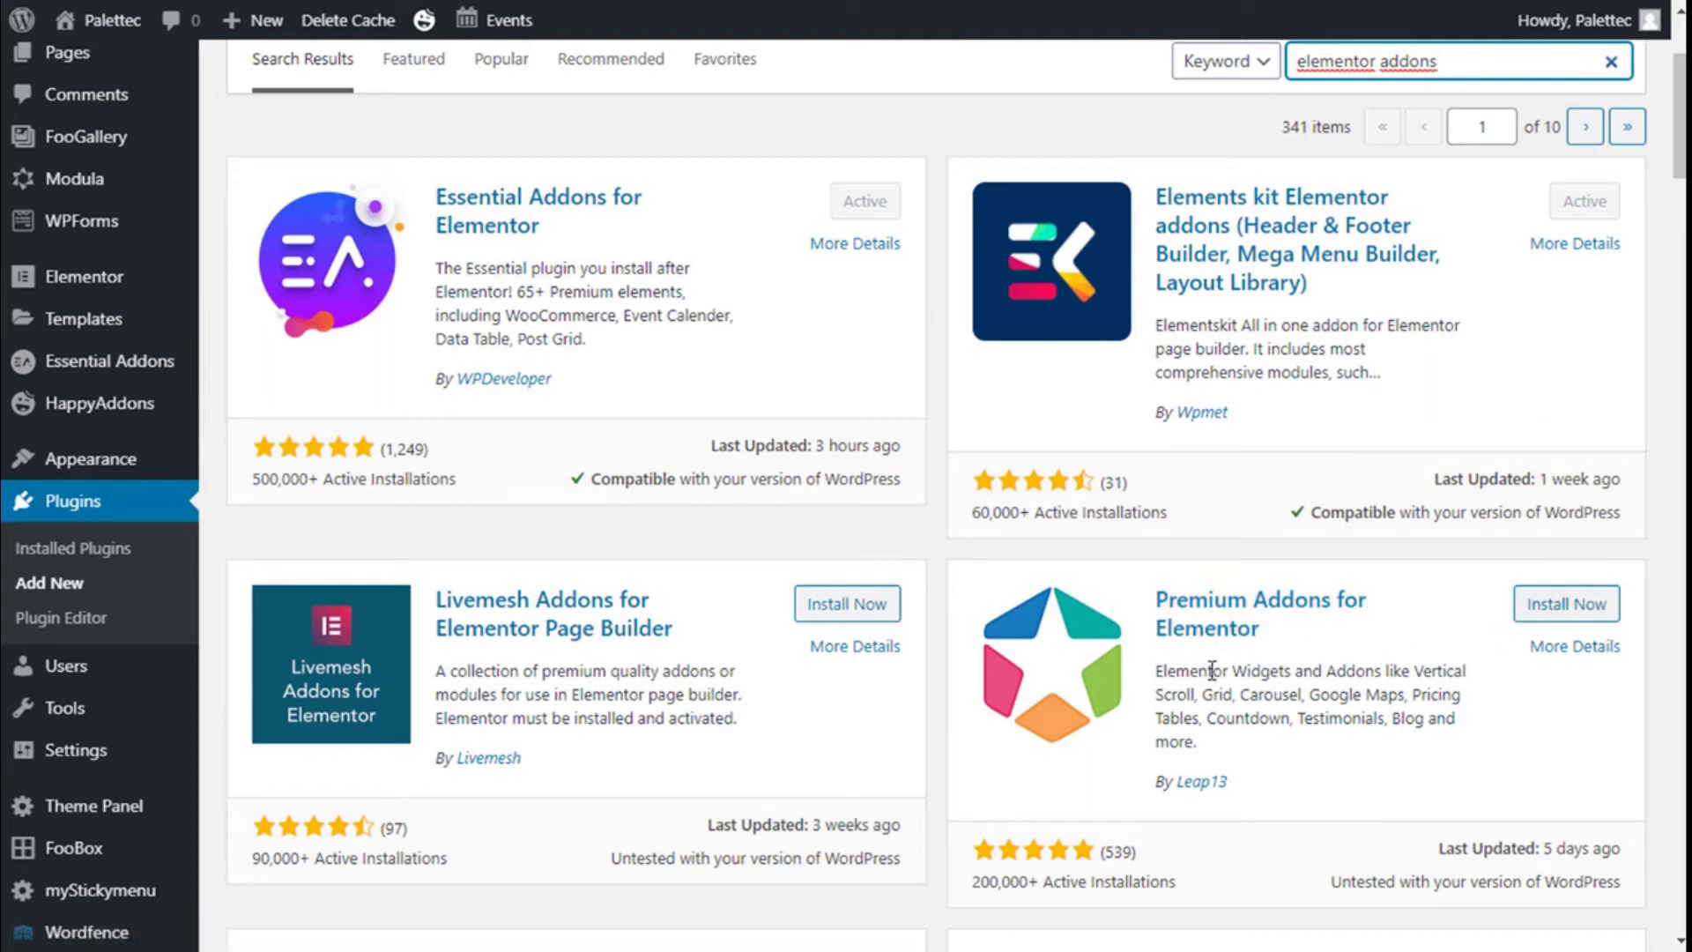
{"action": "left_click", "coordinate": [1550, 607]}
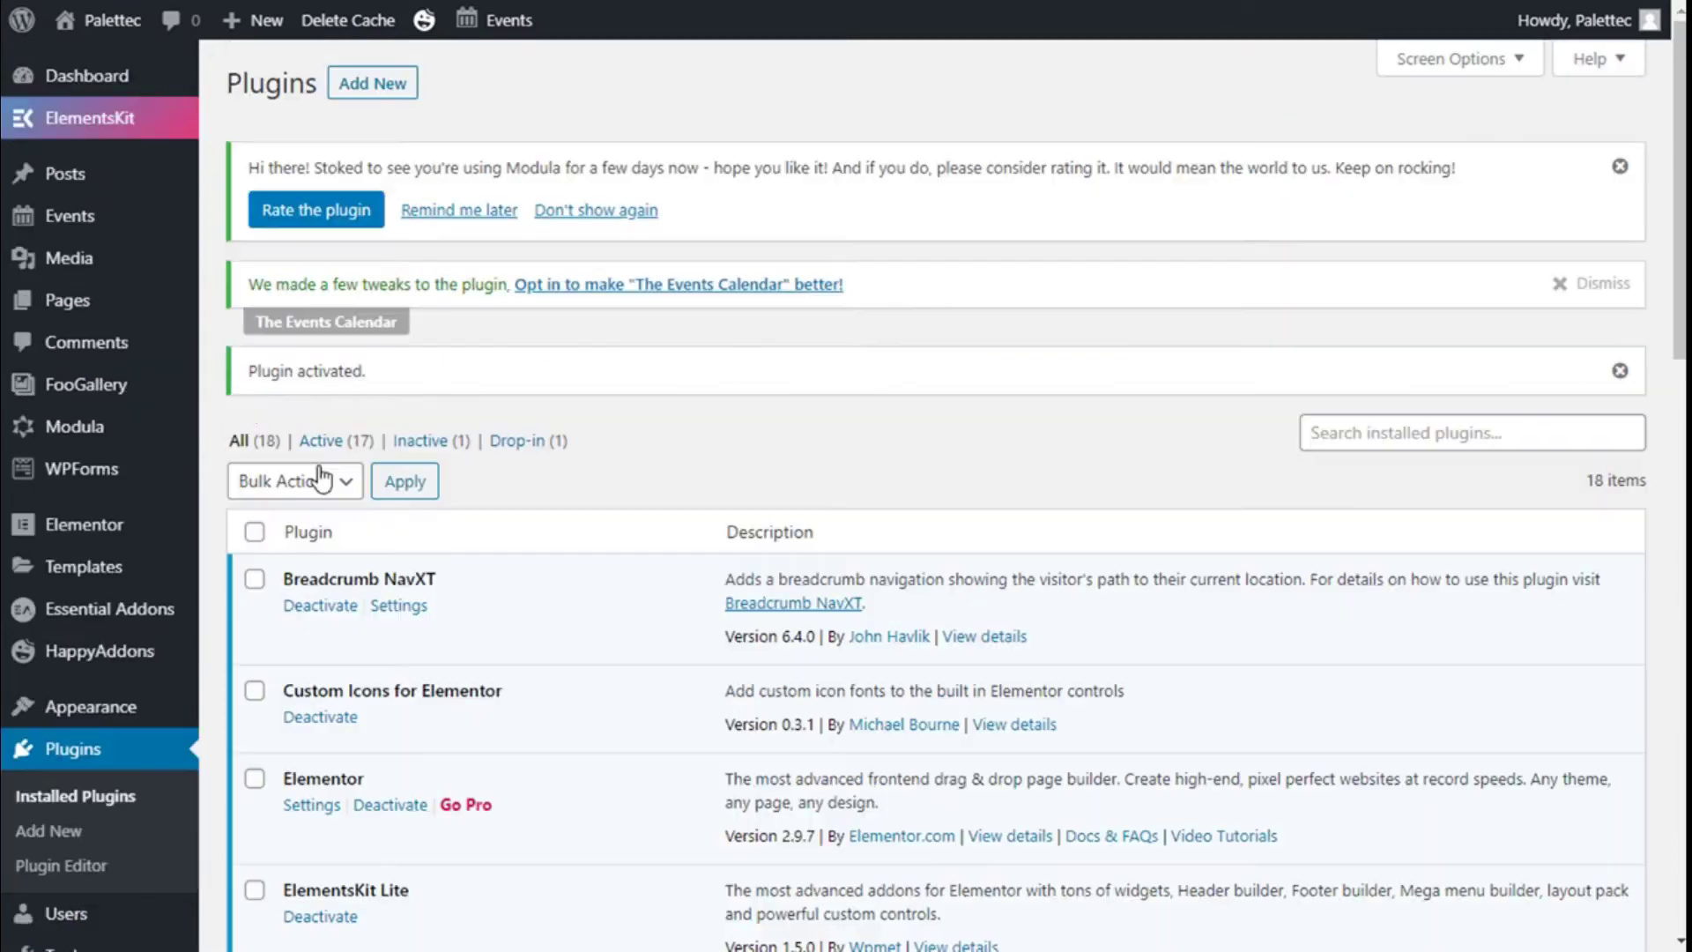
Visit the site's front end and launch Edit with Elementor on the home page
{"action": "mouse_move", "coordinate": [84, 34]}
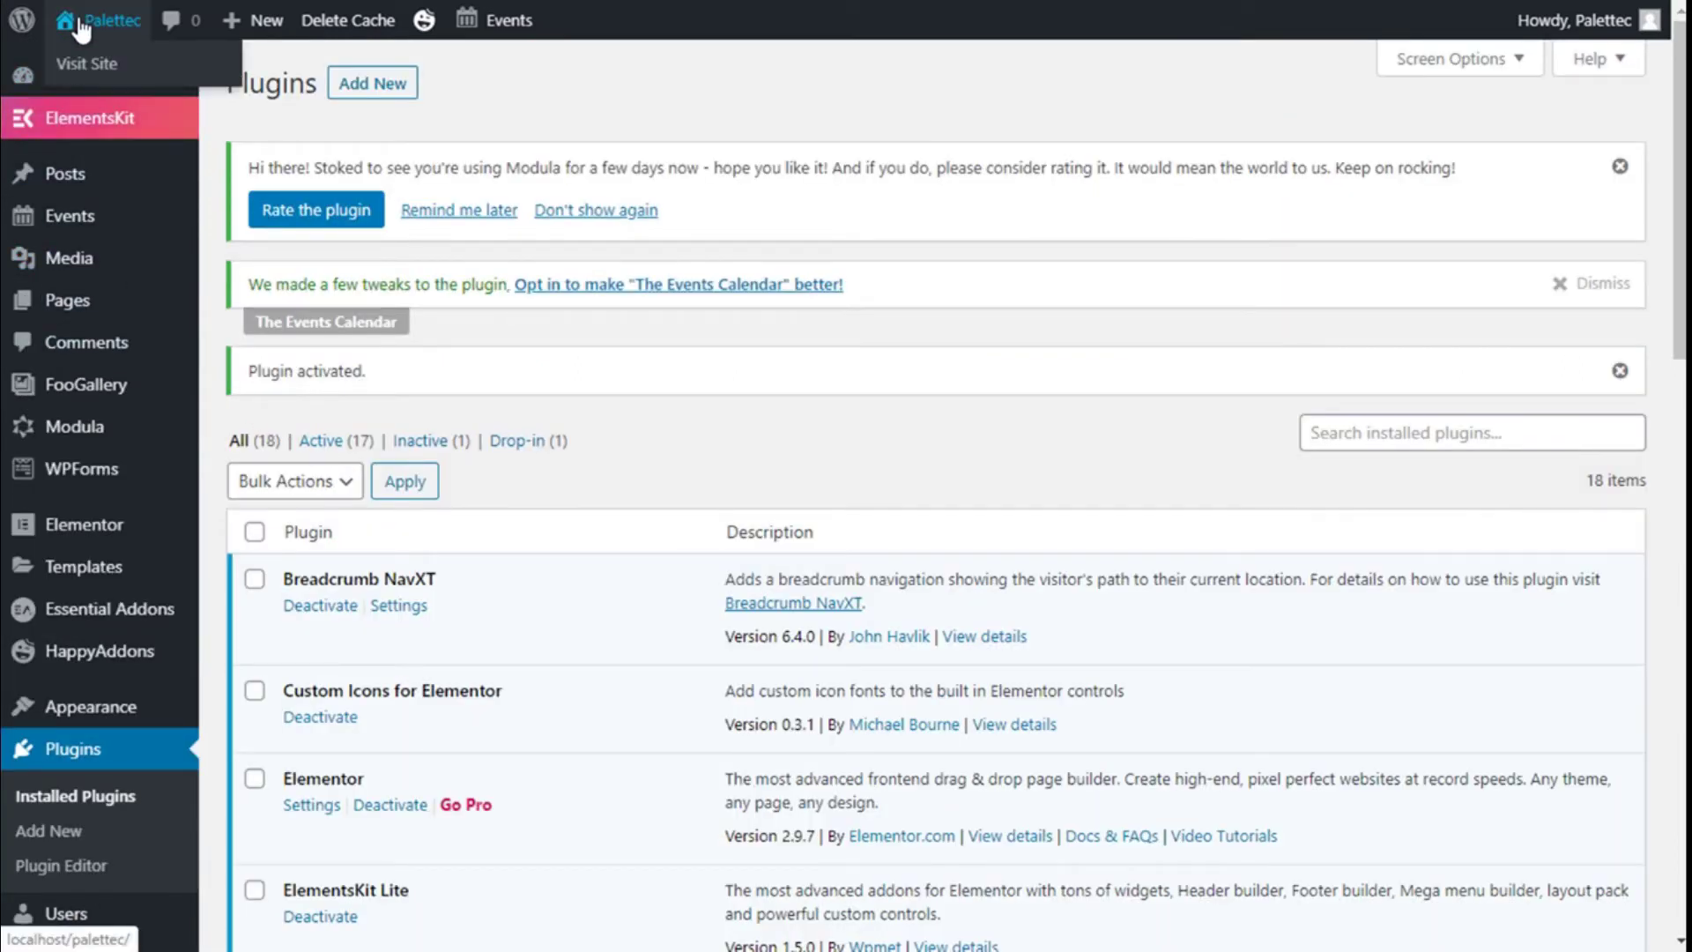
{"action": "left_click", "coordinate": [88, 65]}
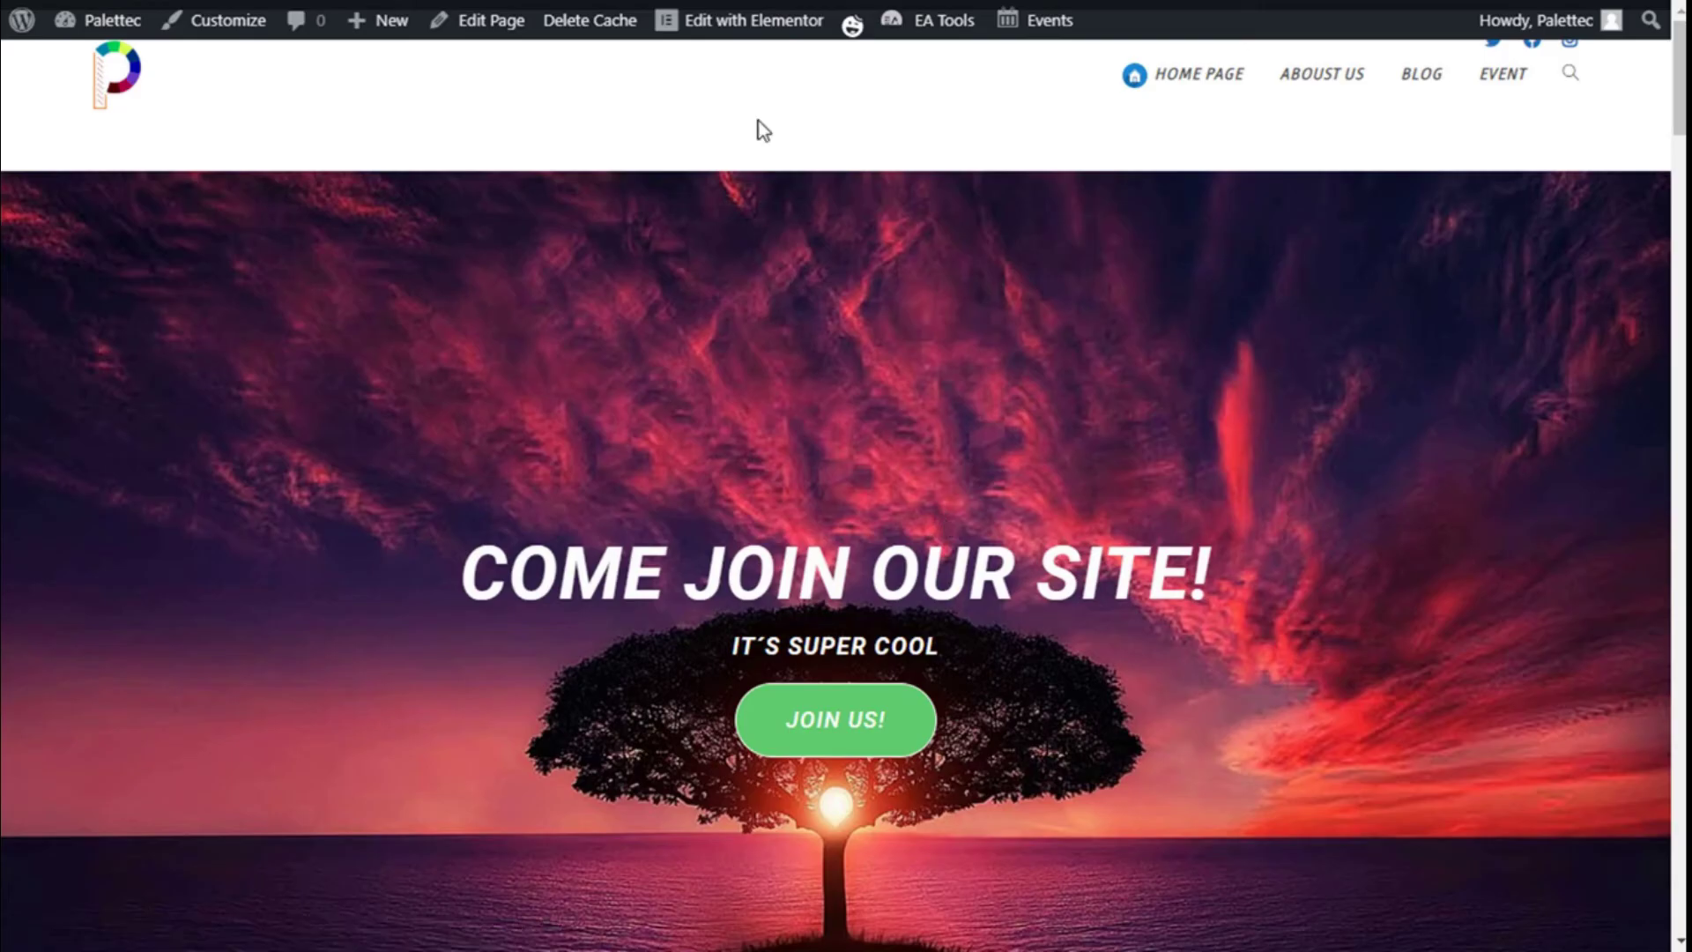
{"action": "mouse_move", "coordinate": [764, 46]}
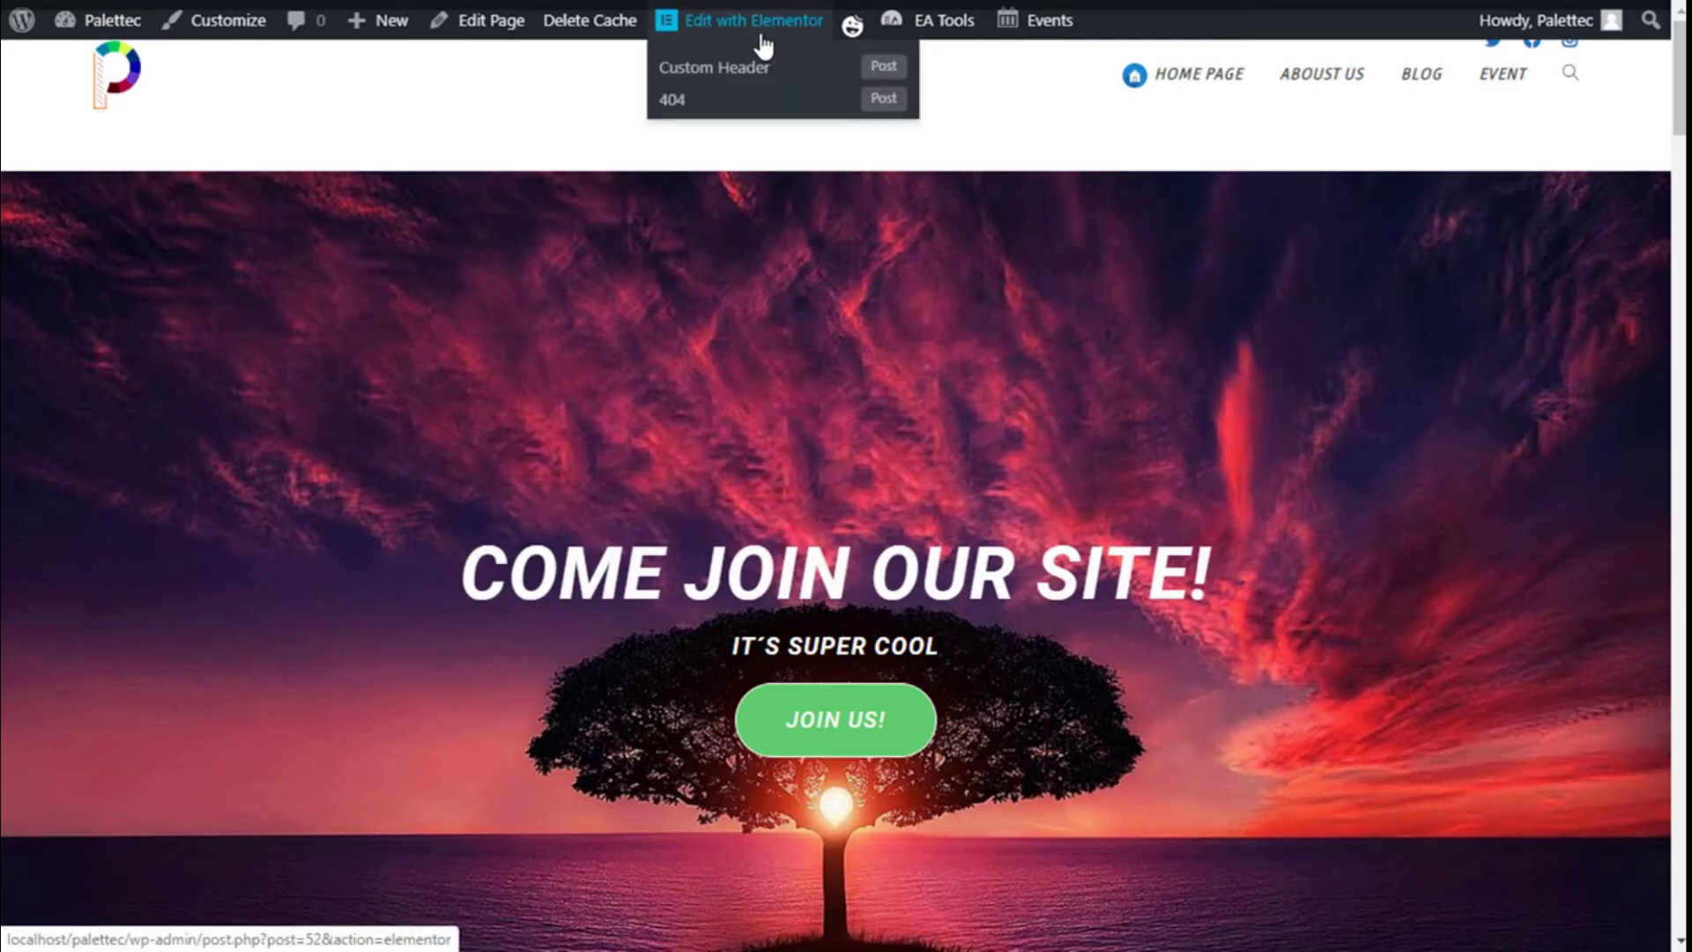
{"action": "left_click", "coordinate": [761, 33]}
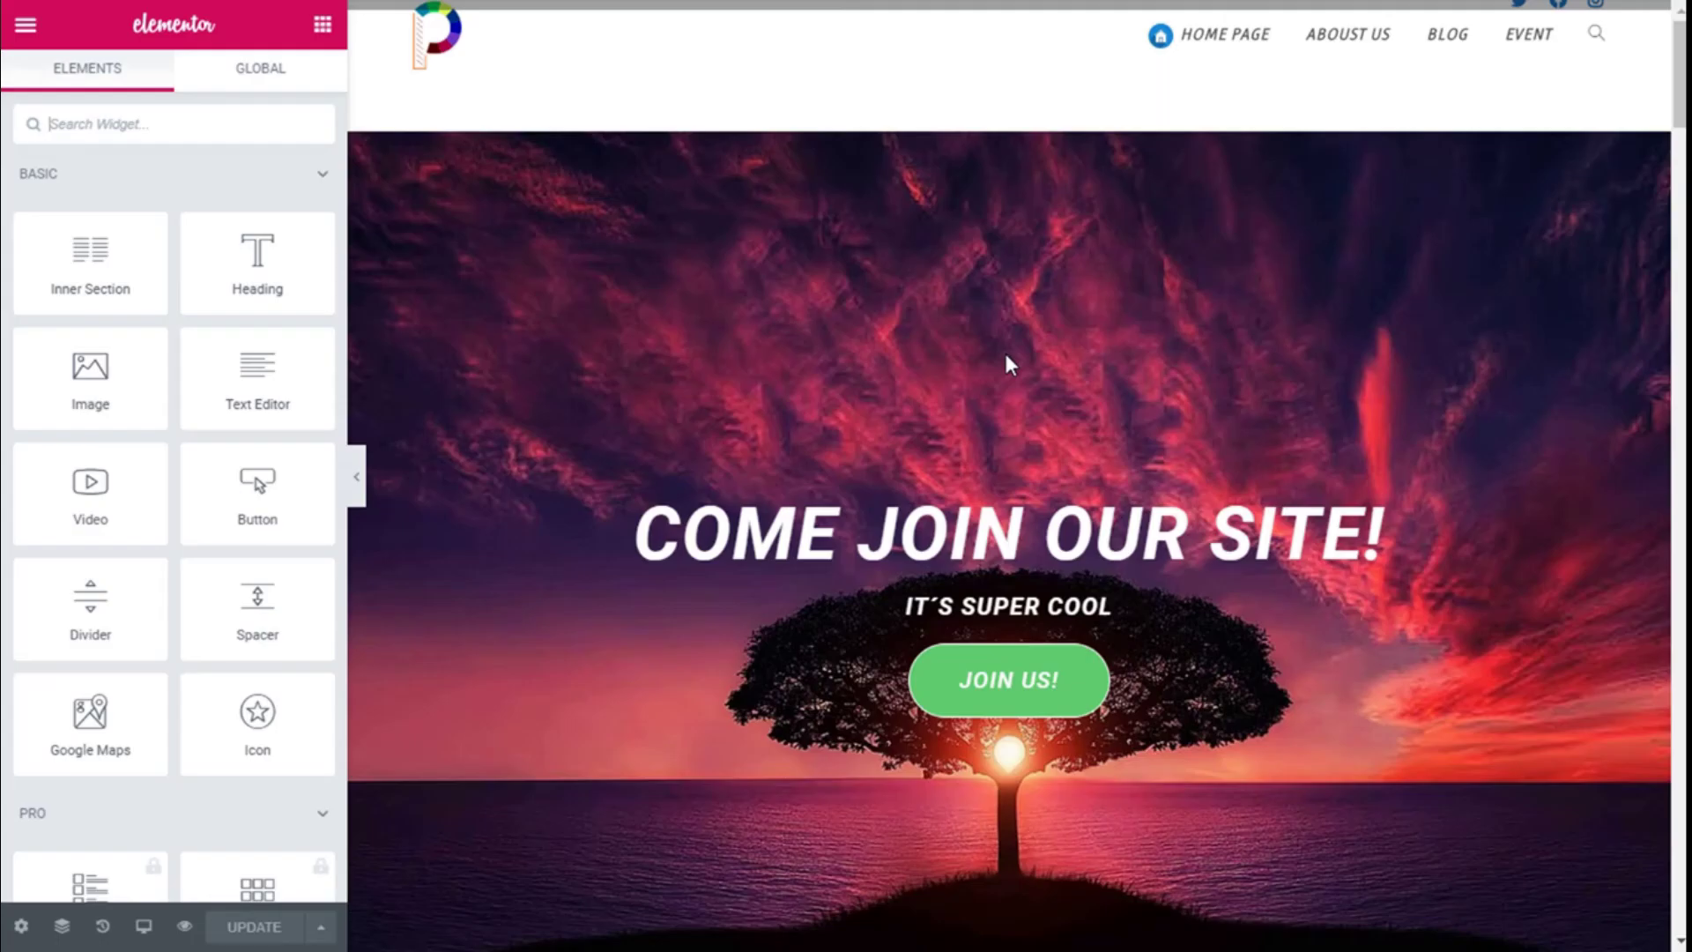
{"action": "scroll", "coordinate": [1007, 359], "scroll_direction": "down", "scroll_amount": 15}
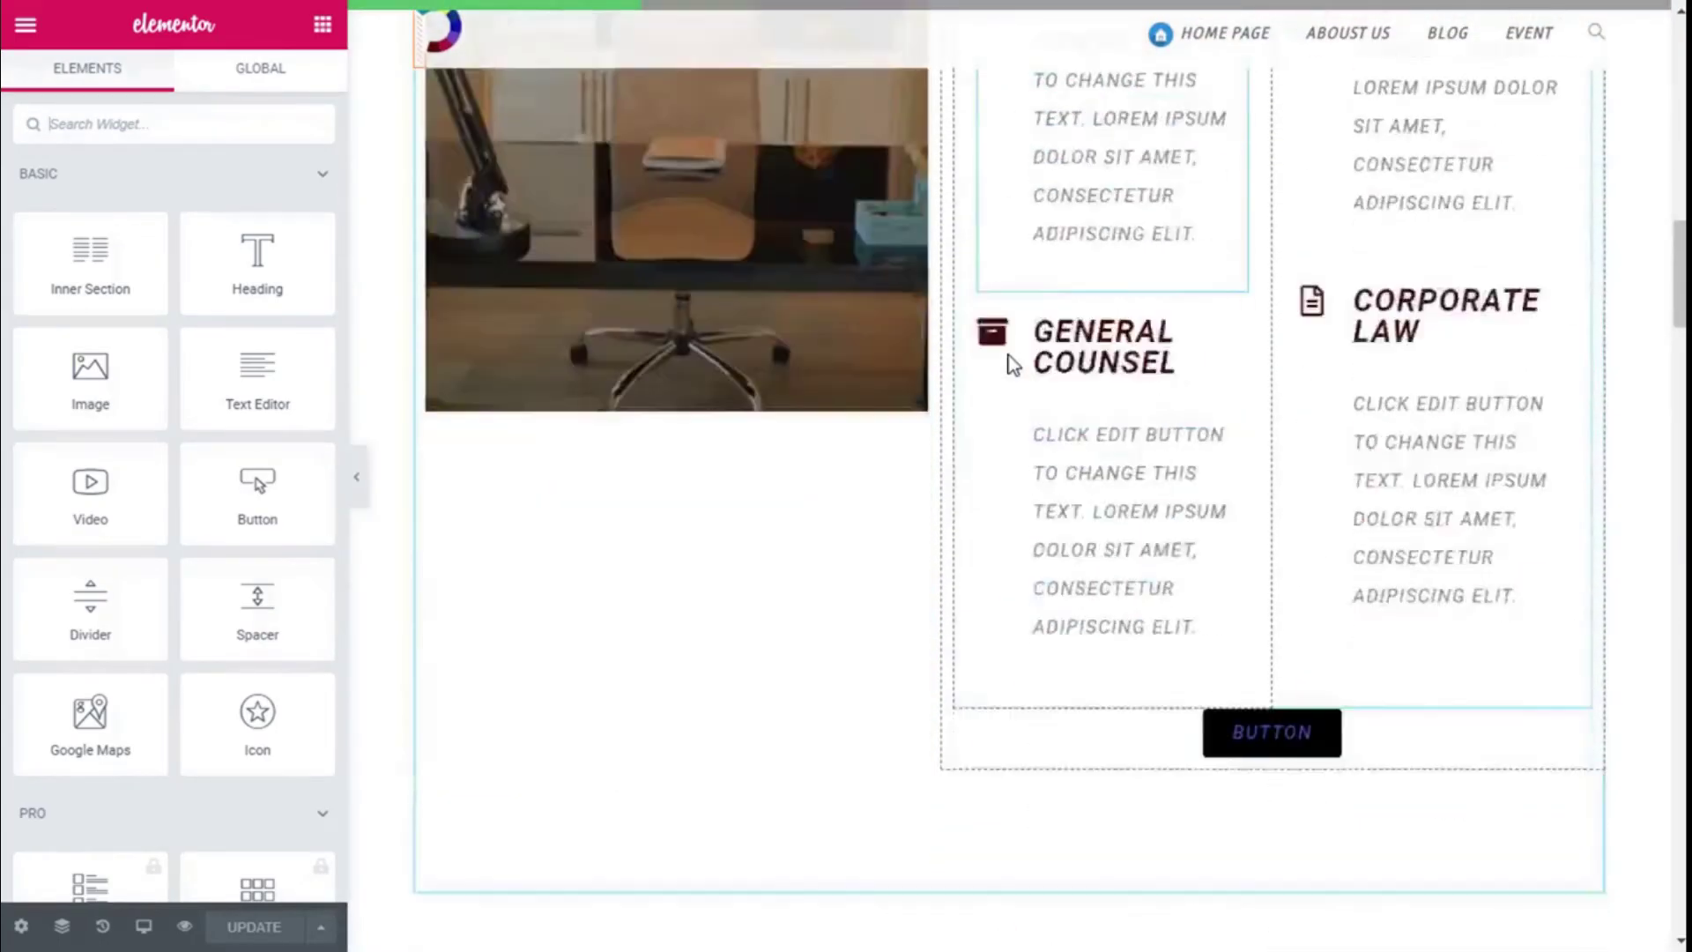
Search widgets for 'image but' and drop Premium Image Button into the empty section above the footer
{"action": "scroll", "coordinate": [1011, 363], "scroll_direction": "down", "scroll_amount": 20}
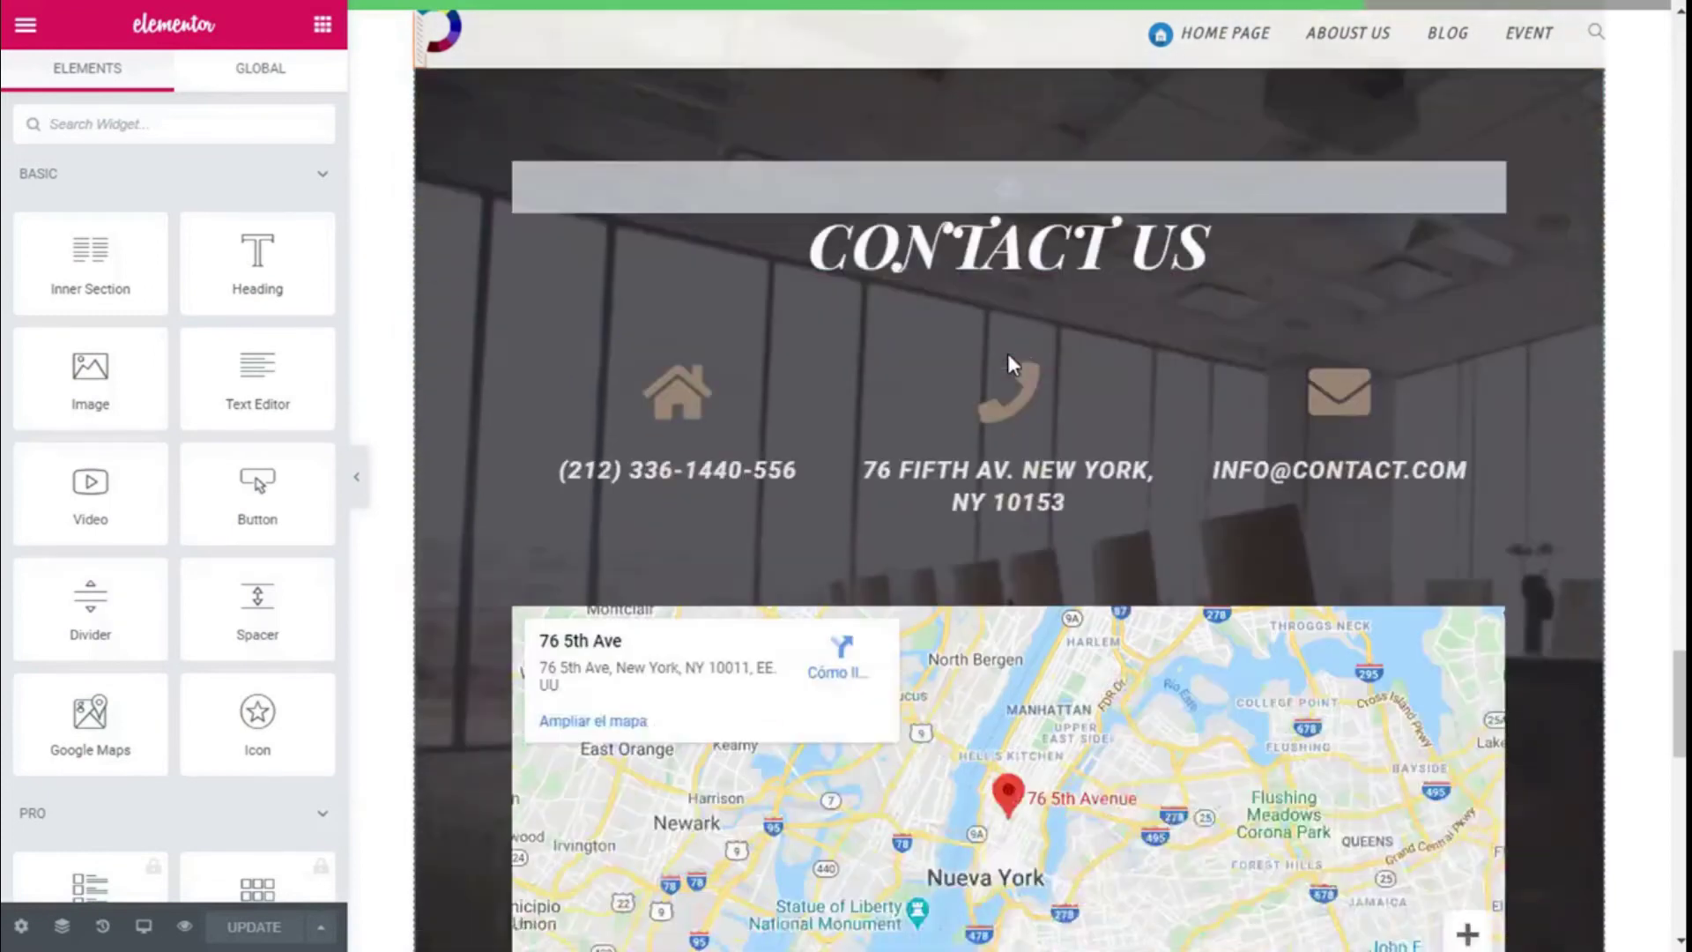
{"action": "scroll", "coordinate": [1010, 363], "scroll_direction": "down", "scroll_amount": 2}
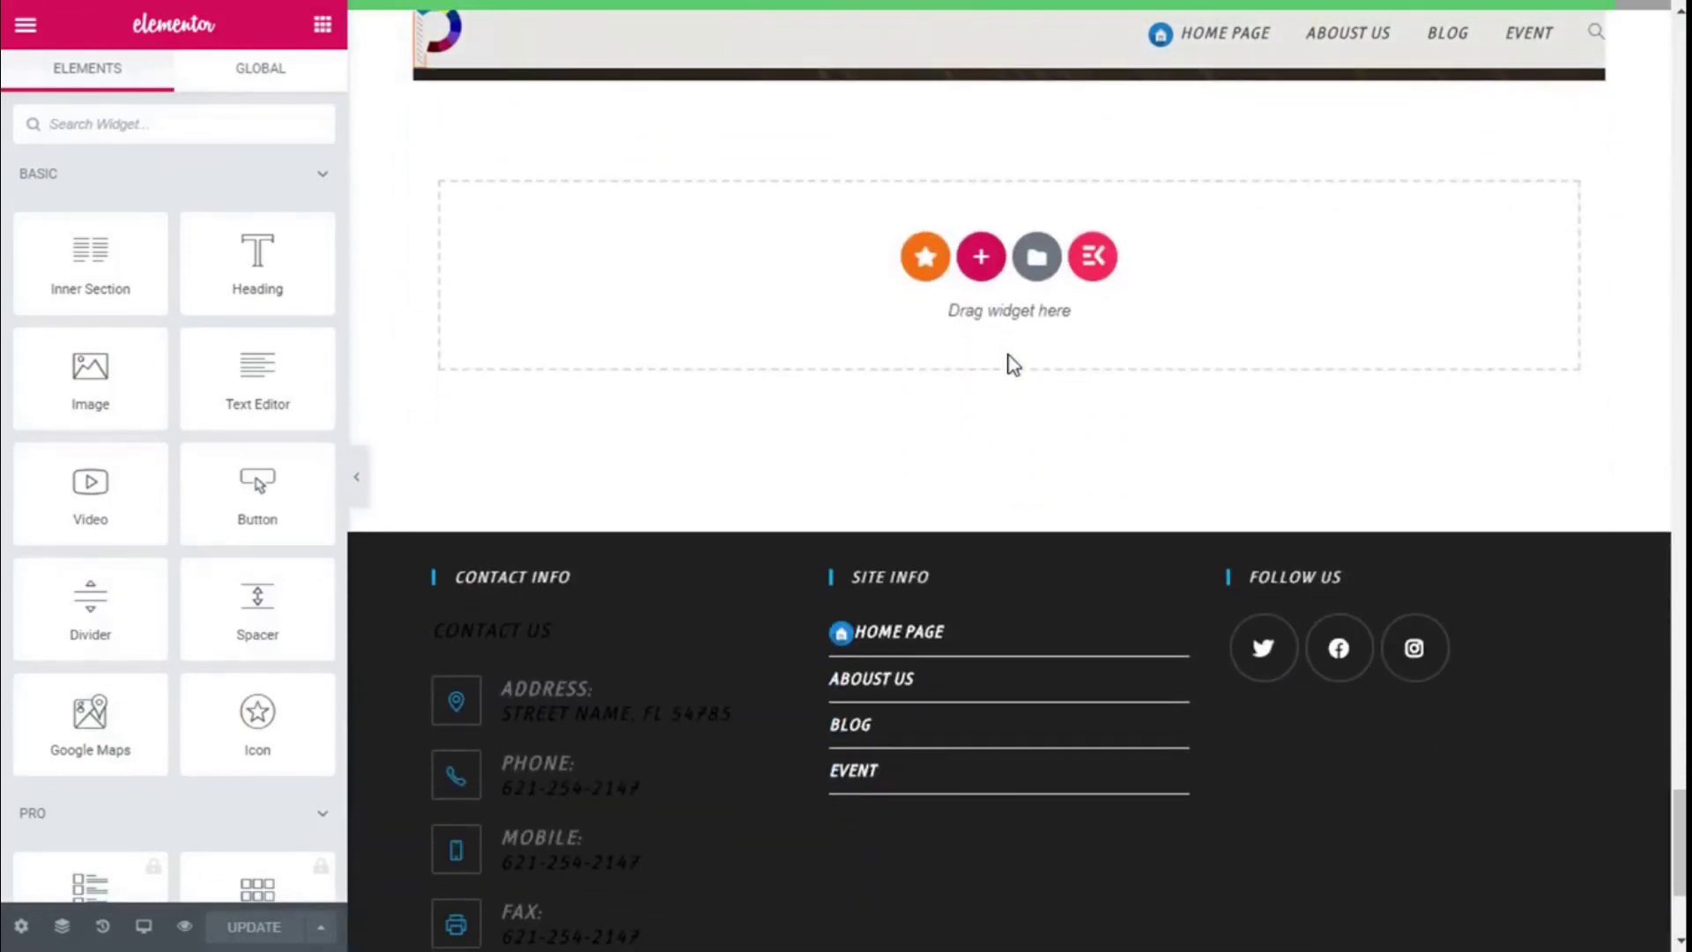
{"action": "left_click", "coordinate": [108, 120]}
{"action": "type", "text": "image buttd"}
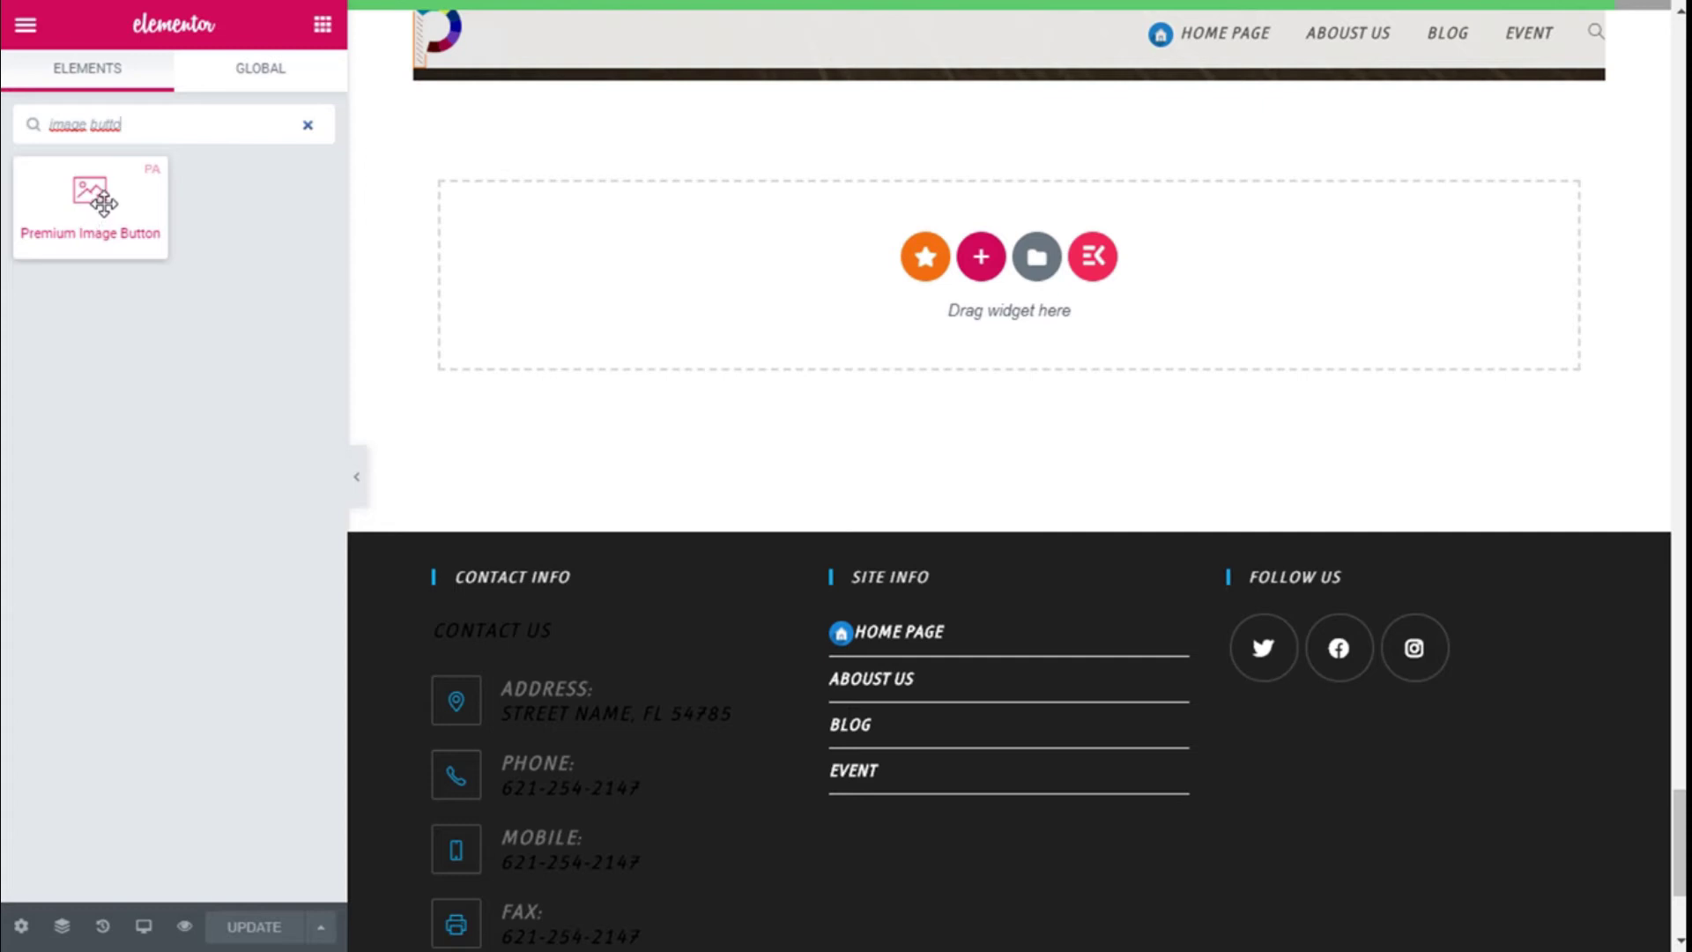
{"action": "left_click_drag", "start_coordinate": [103, 204], "coordinate": [103, 193]}
{"action": "left_click_drag", "start_coordinate": [102, 193], "coordinate": [923, 281]}
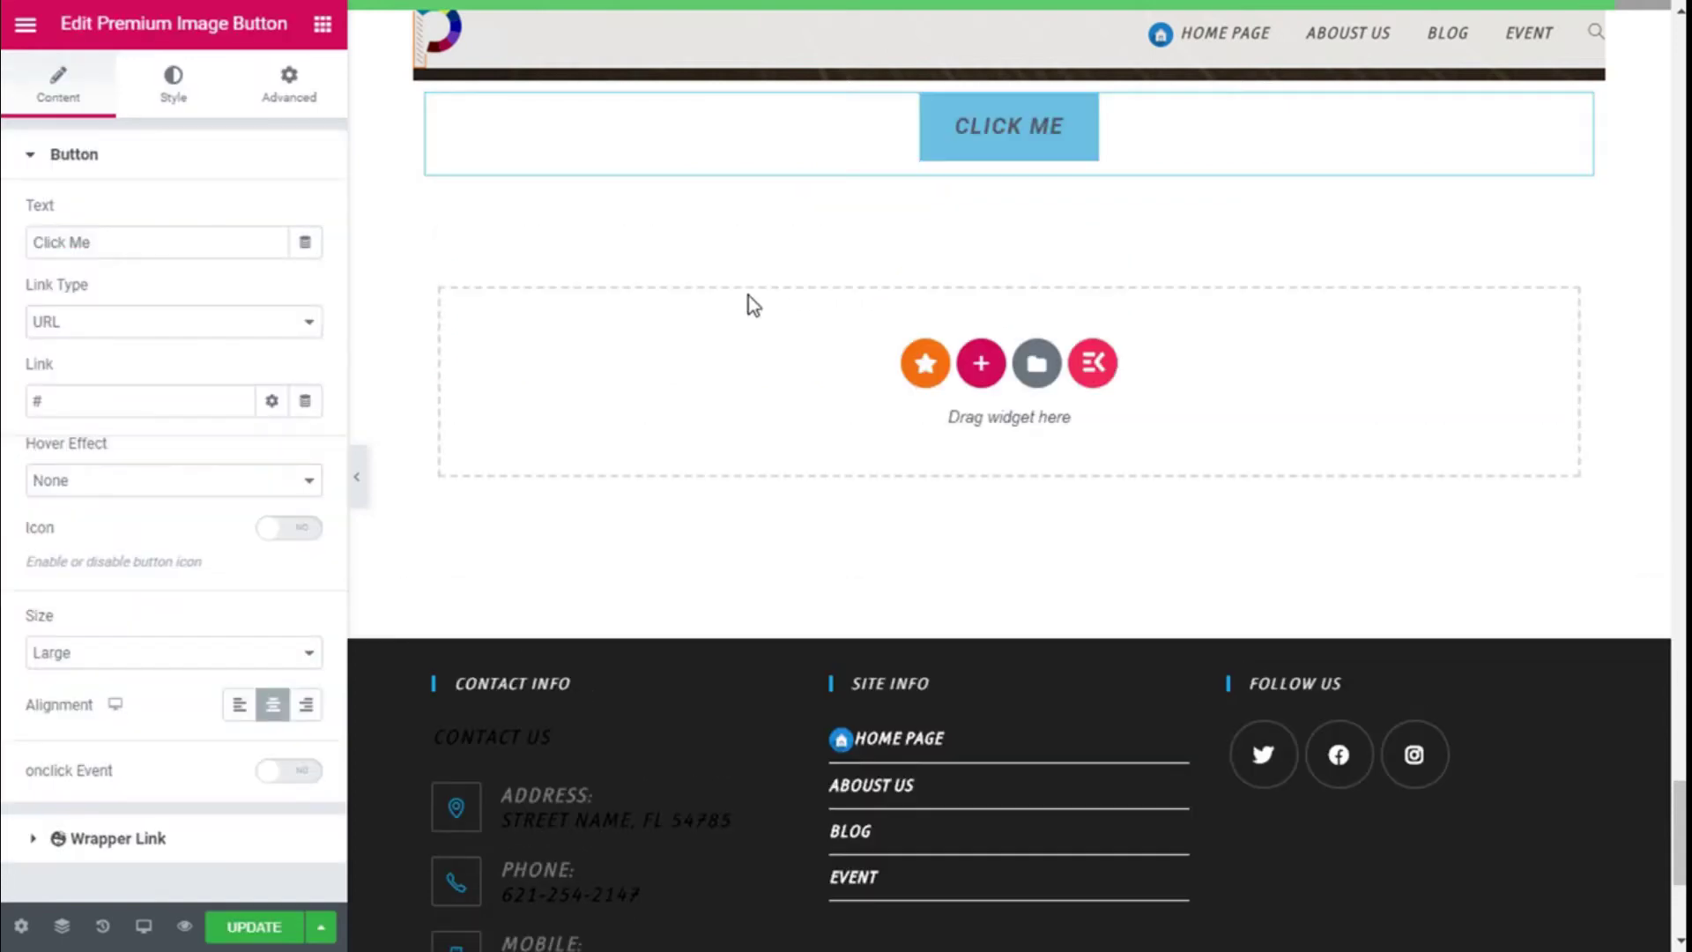
{"action": "scroll", "coordinate": [748, 294], "scroll_direction": "up", "scroll_amount": 2}
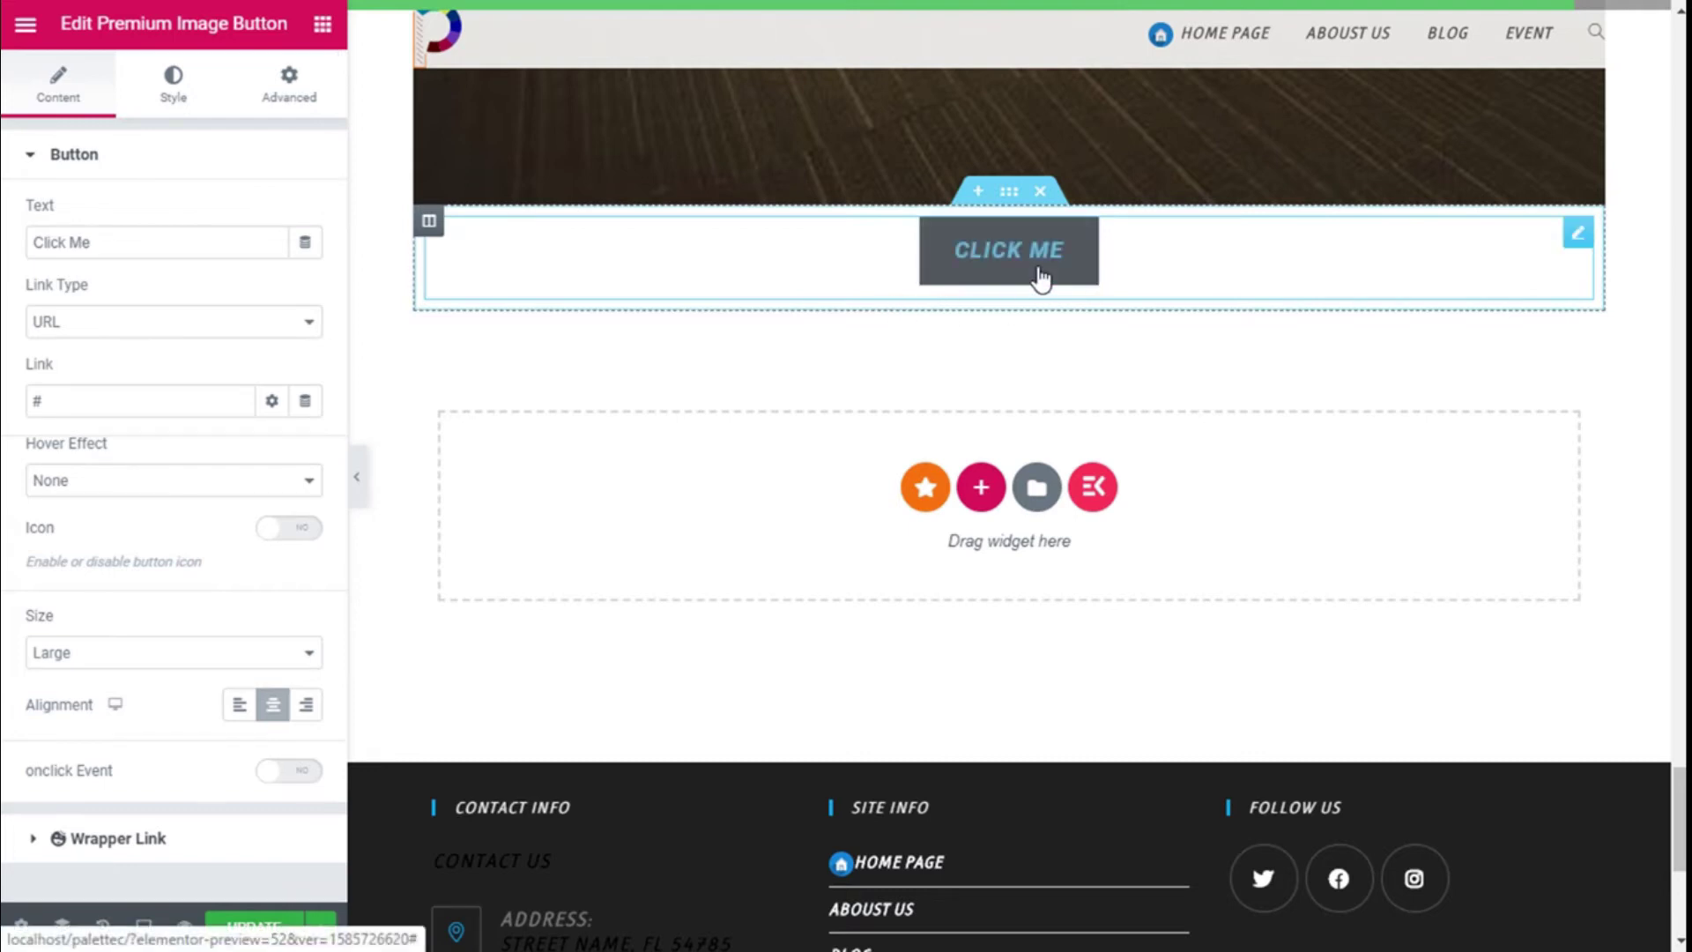
Change the button label from 'Click Me' to 'Ready'
{"action": "left_click", "coordinate": [99, 250]}
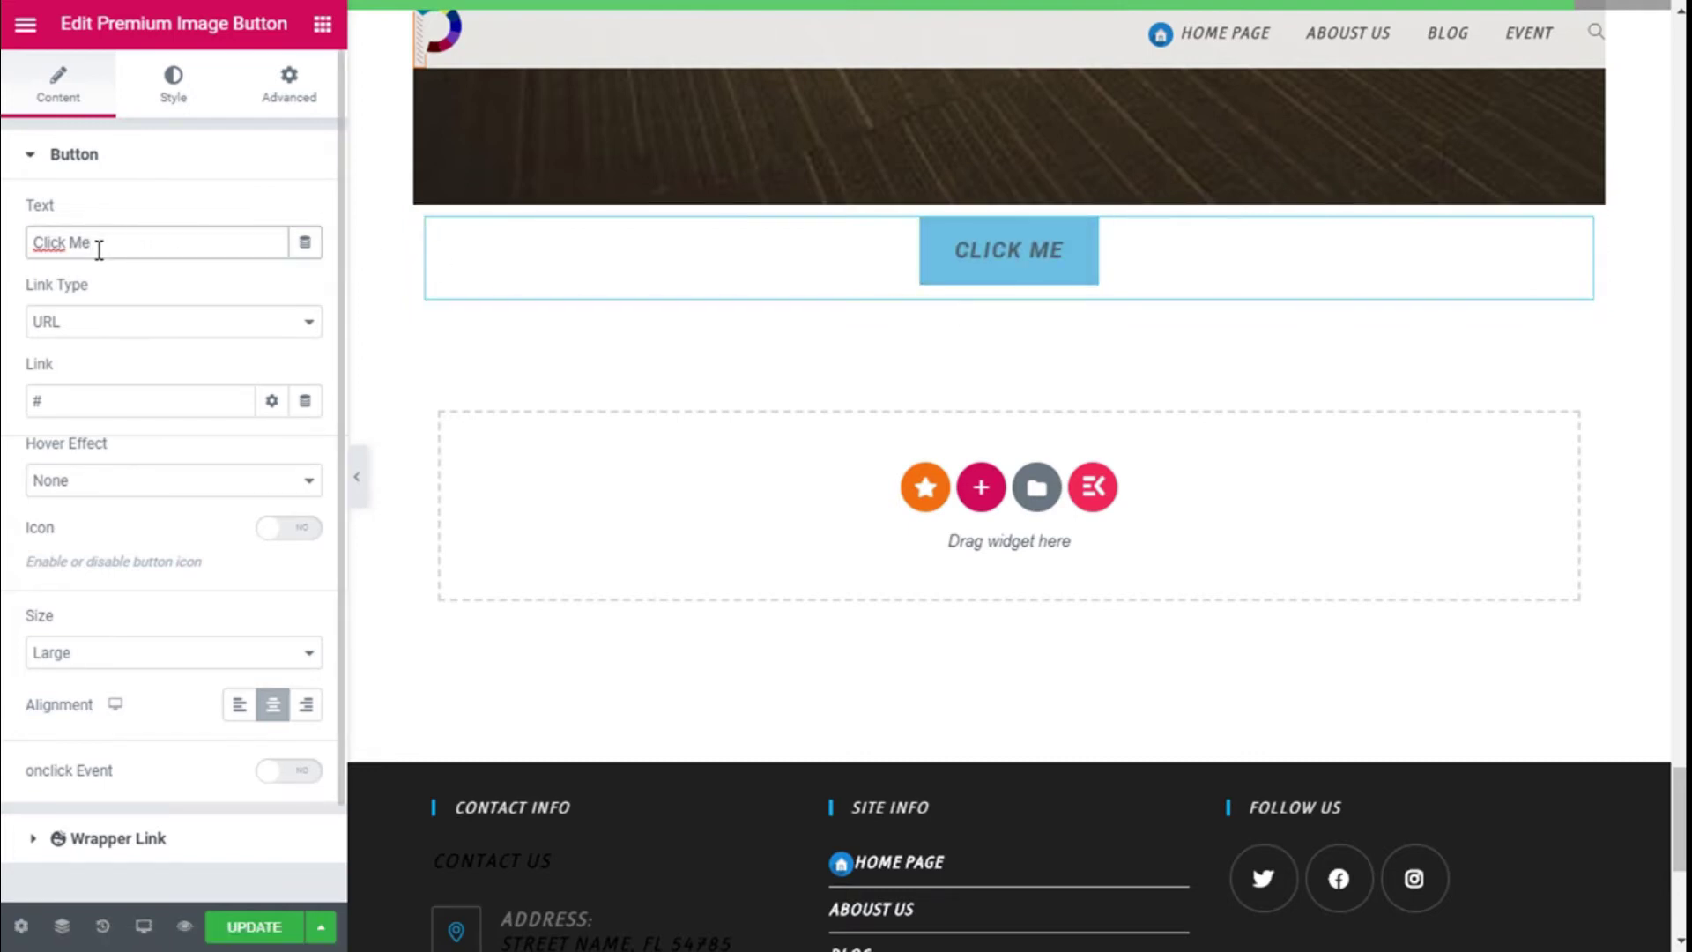
{"action": "key", "text": "BackSpace"}
{"action": "key", "text": "BackSpace"}
{"action": "key", "text": "BackSpace"}
{"action": "key", "text": "BackSpace"}
{"action": "key", "text": "BackSpace"}
{"action": "key", "text": "BackSpace"}
{"action": "key", "text": "BackSpace"}
{"action": "key", "text": "BackSpace"}
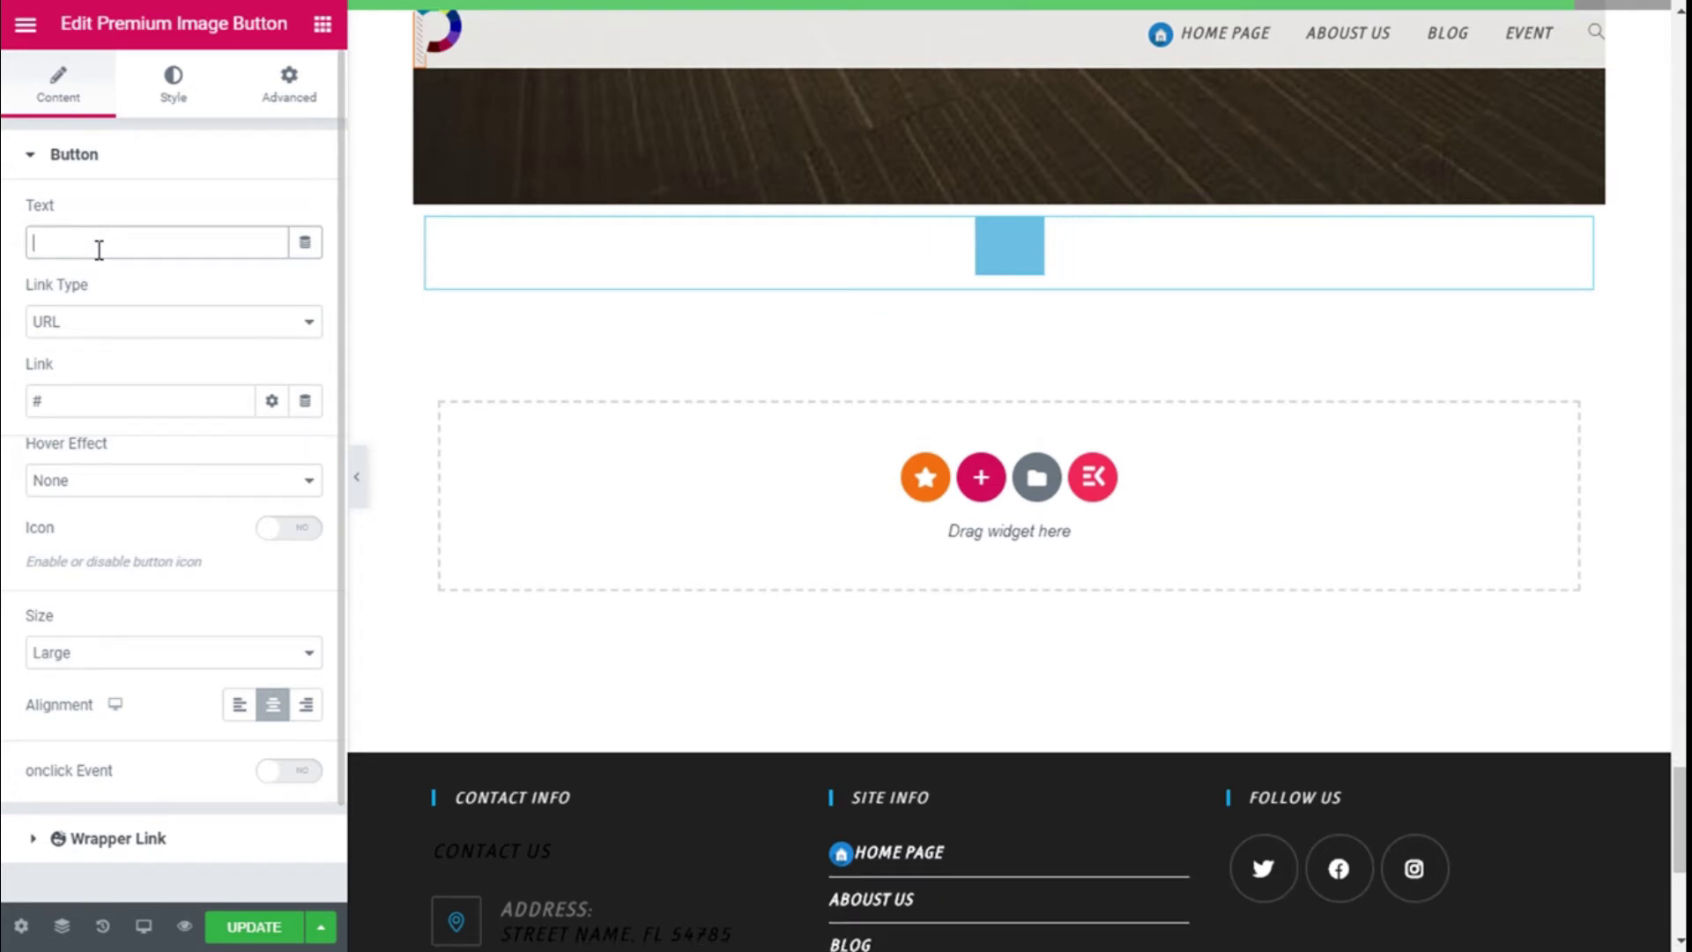
{"action": "type", "text": "Read"}
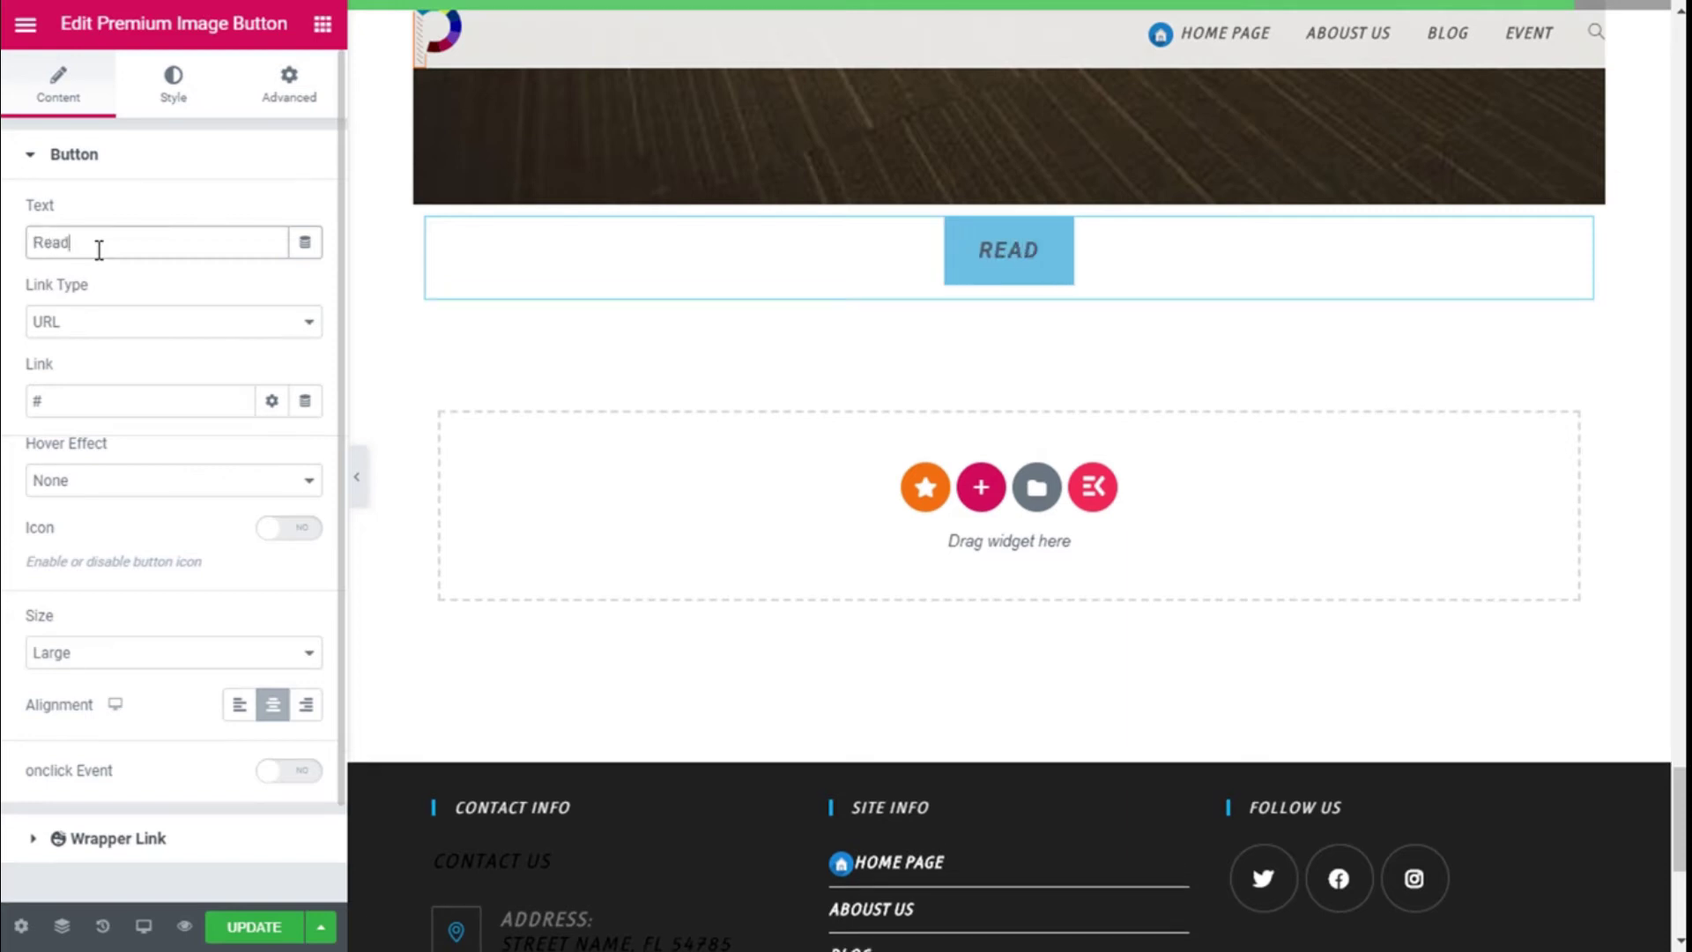
{"action": "type", "text": "y"}
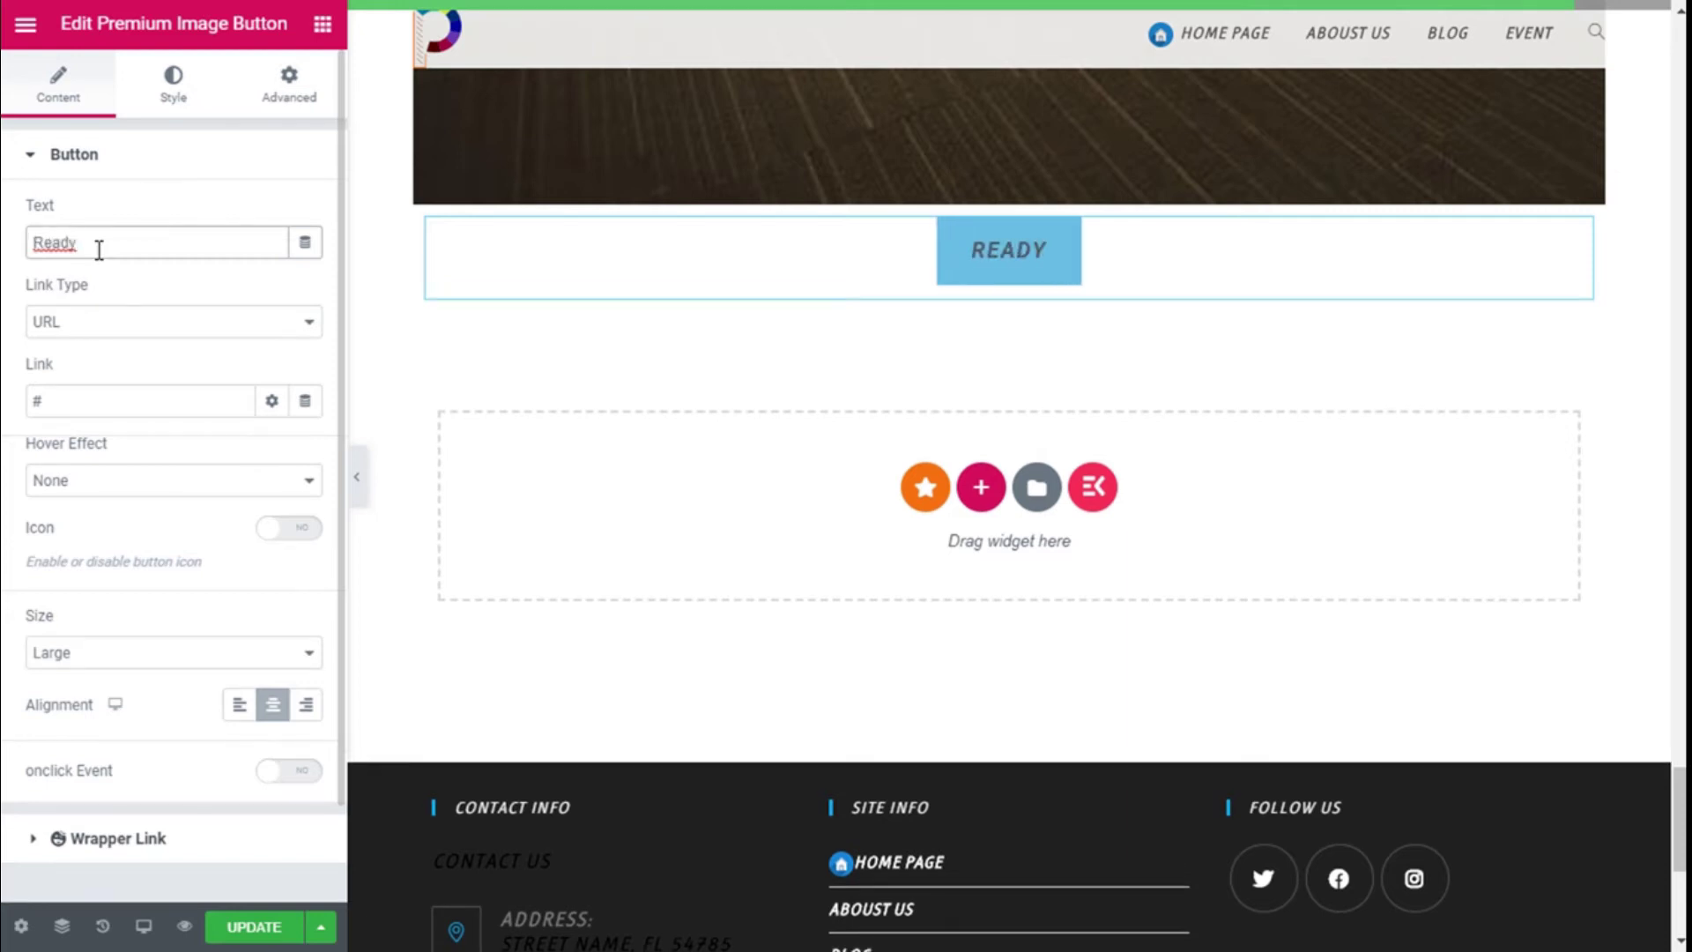
Try the Existing Page link type, then set the button link back to URL
{"action": "left_click", "coordinate": [113, 328]}
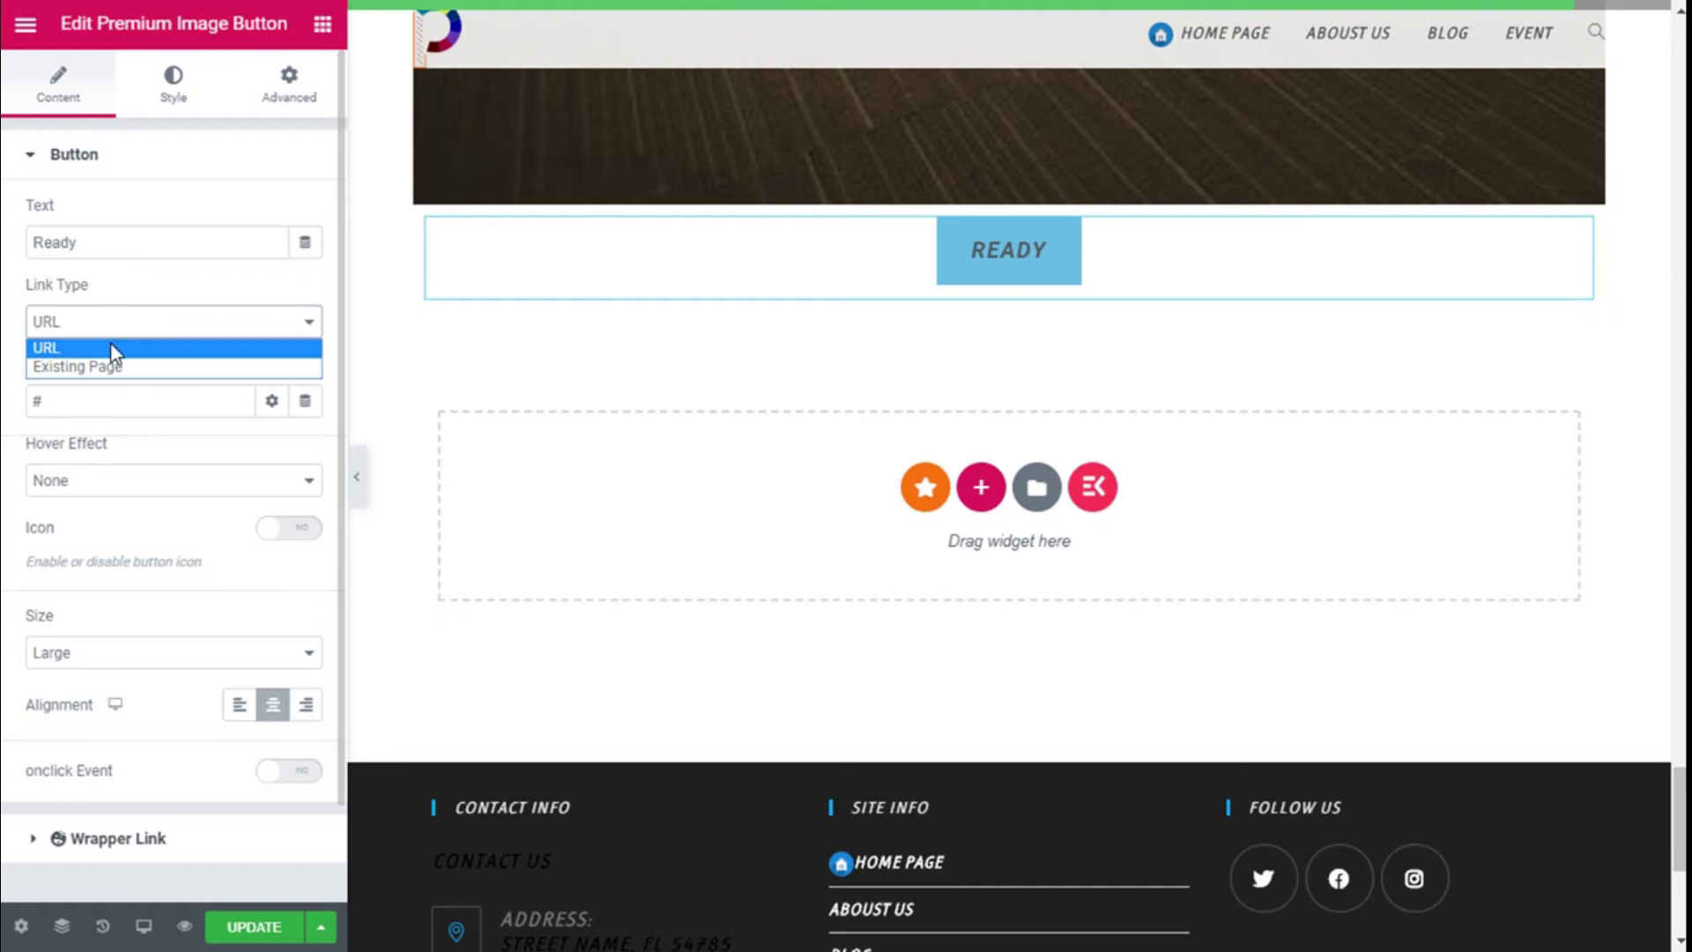
{"action": "left_click", "coordinate": [68, 368]}
{"action": "left_click", "coordinate": [141, 406]}
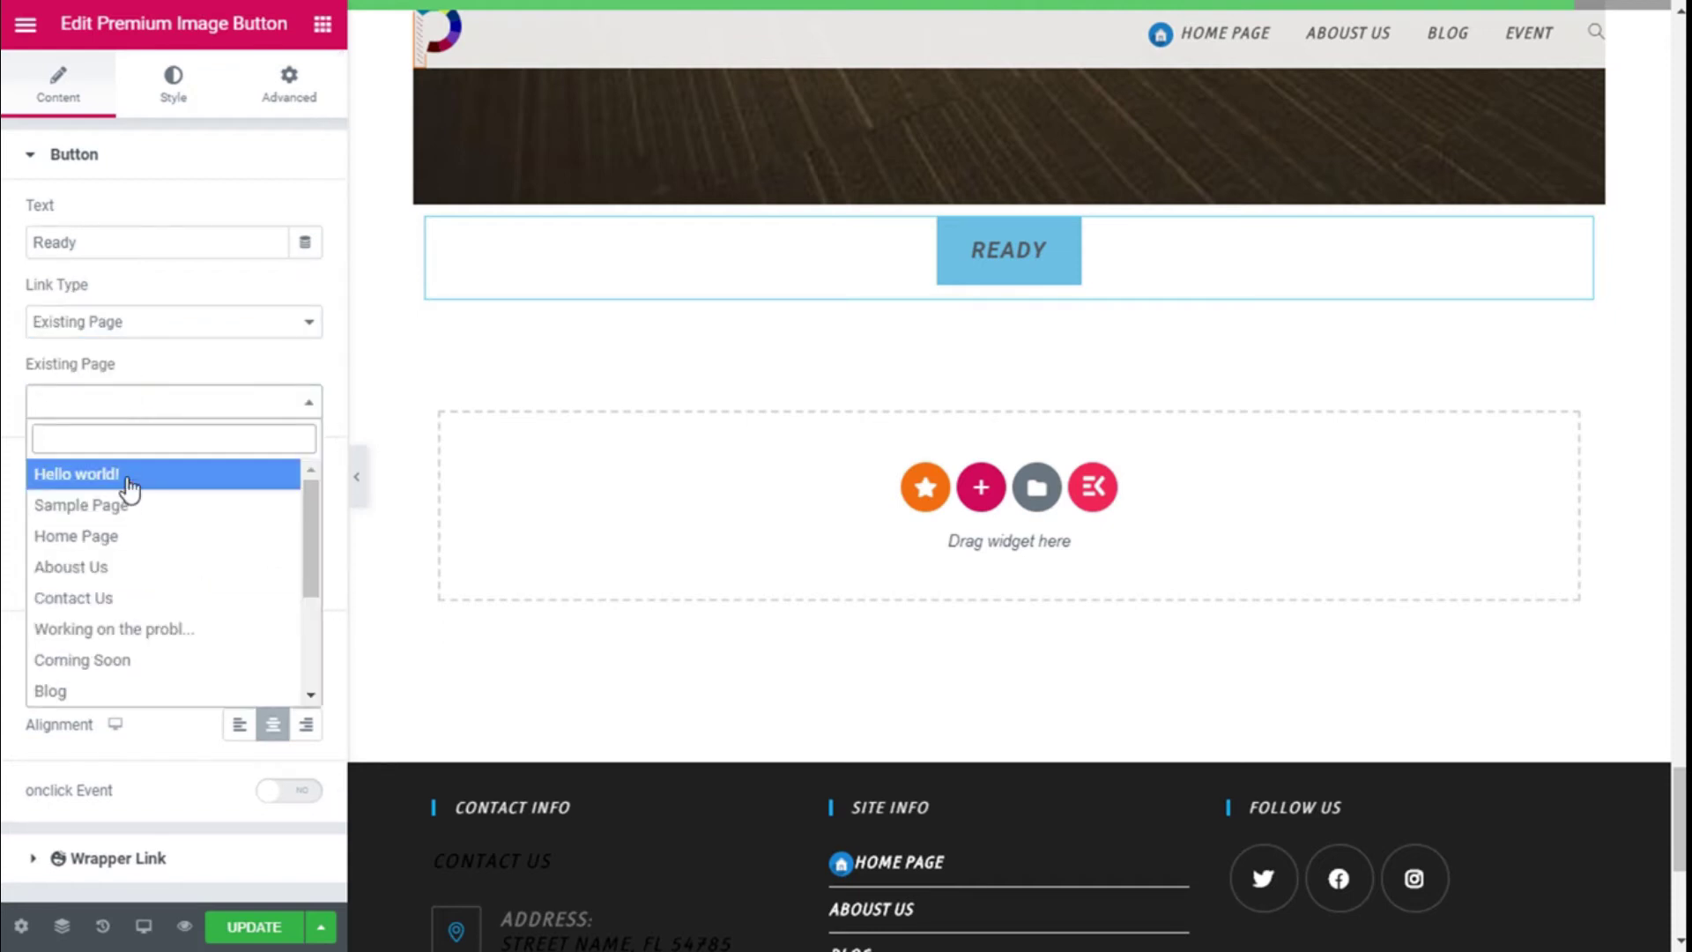
{"action": "left_click", "coordinate": [161, 340]}
{"action": "left_click", "coordinate": [155, 336]}
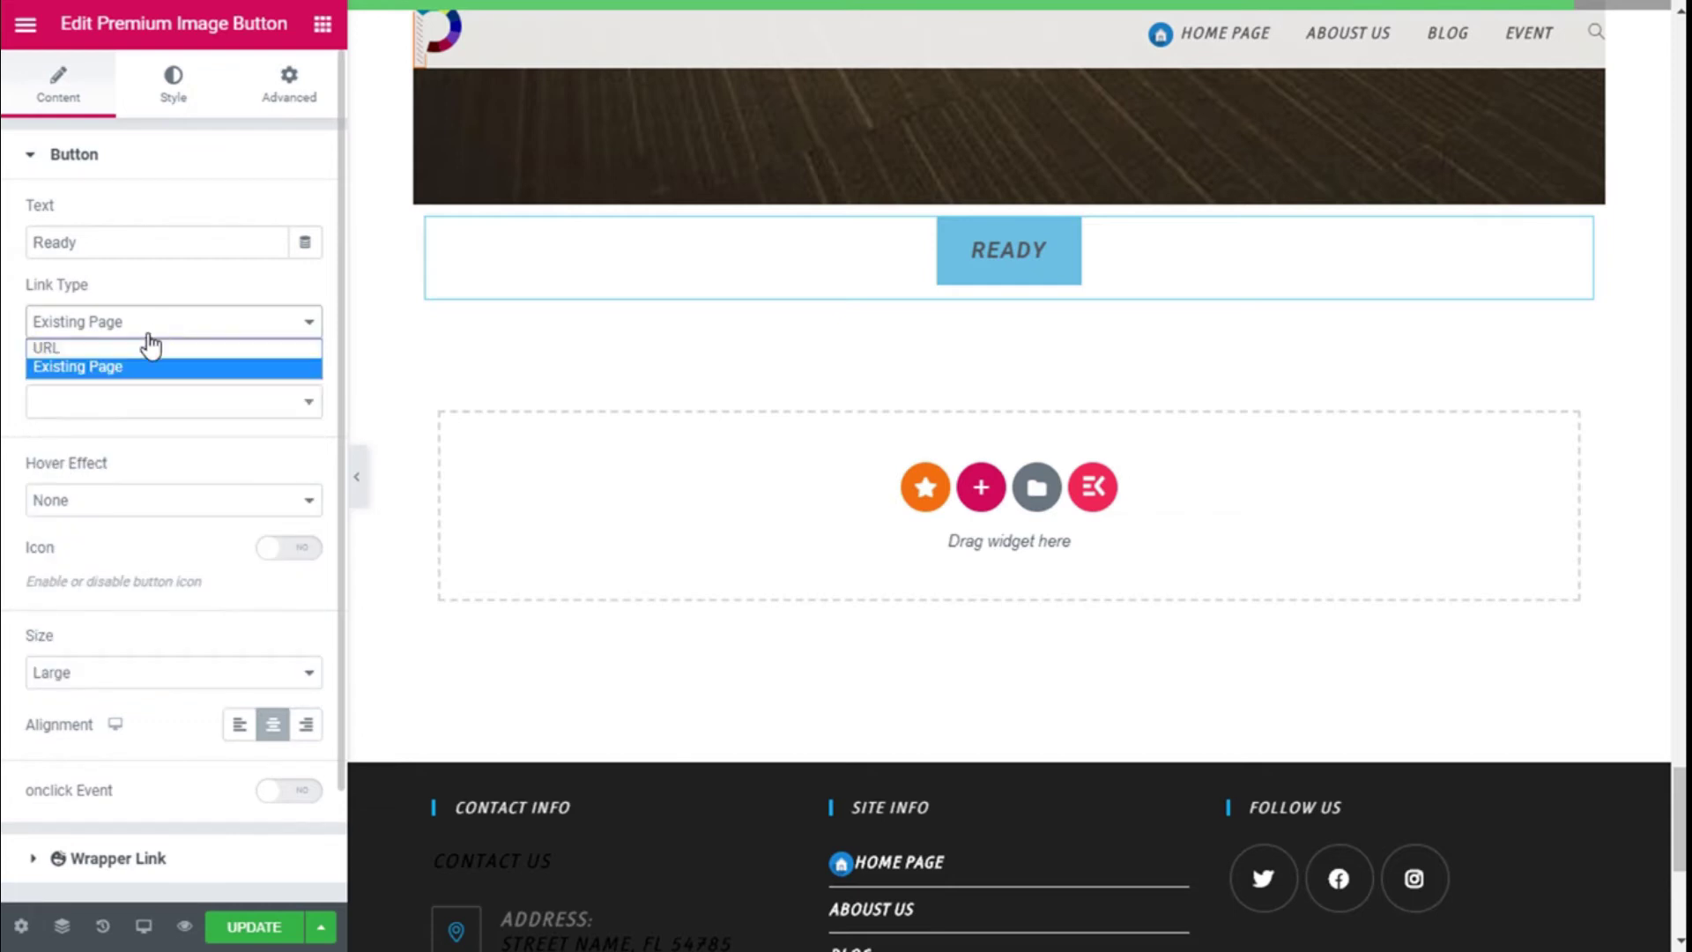
{"action": "left_click", "coordinate": [66, 345]}
Set the hover effect to Diagonal Slide after briefly trying Background Slide
{"action": "scroll", "coordinate": [76, 340], "scroll_direction": "down", "scroll_amount": 2}
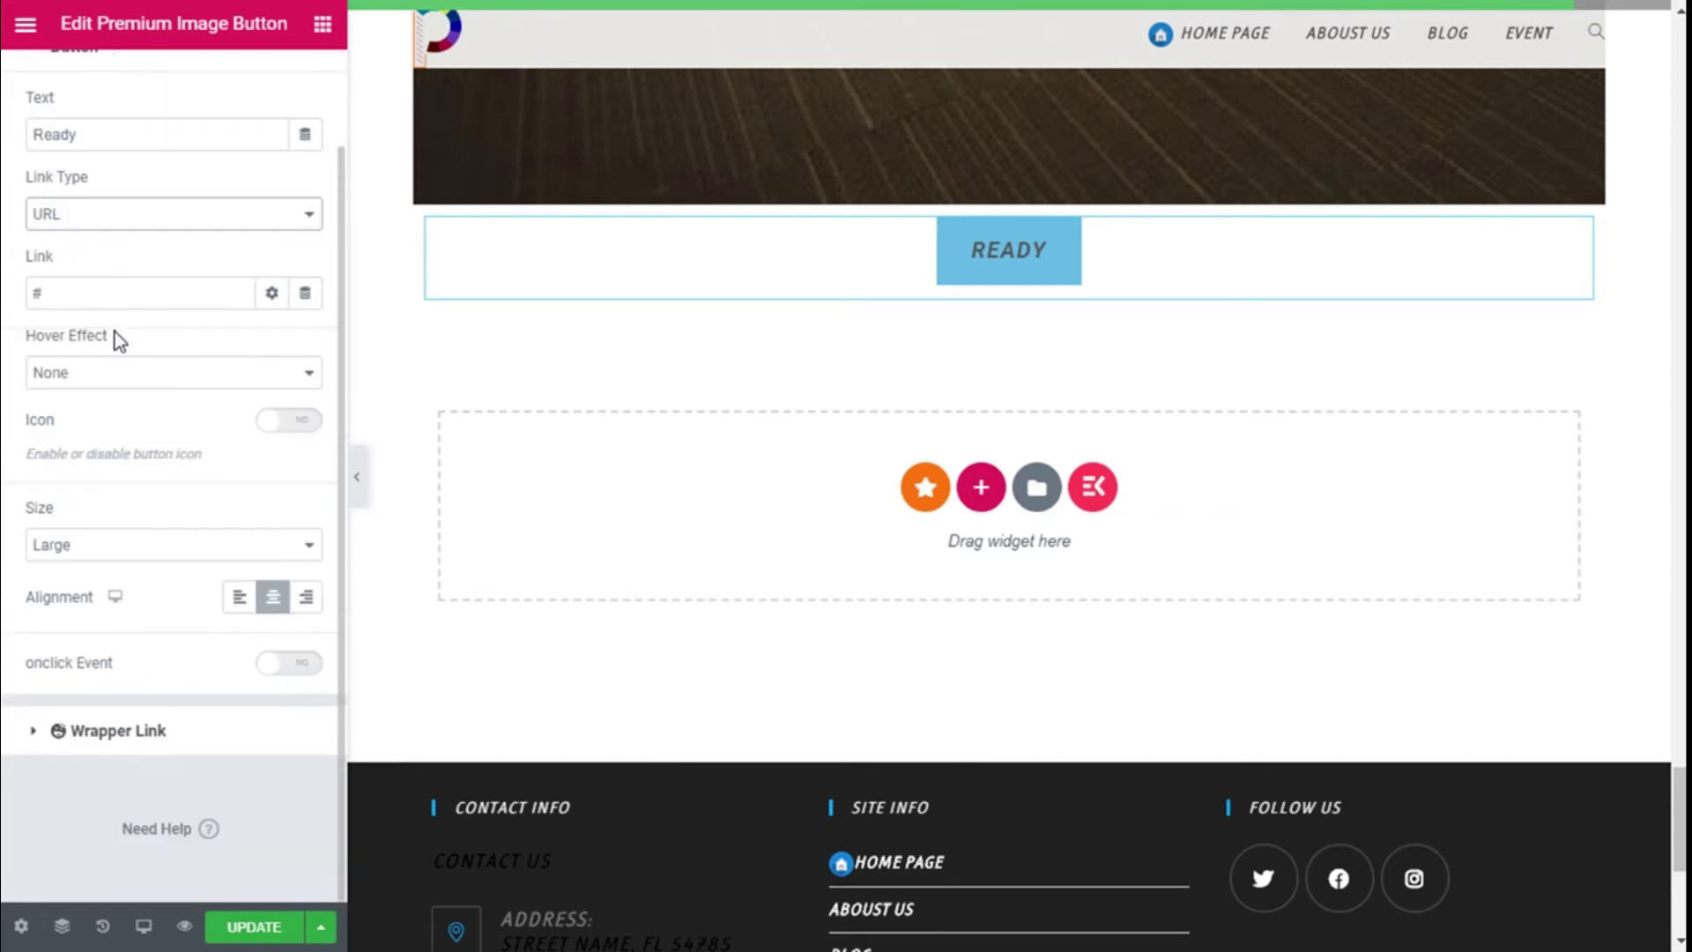
{"action": "left_click", "coordinate": [83, 383]}
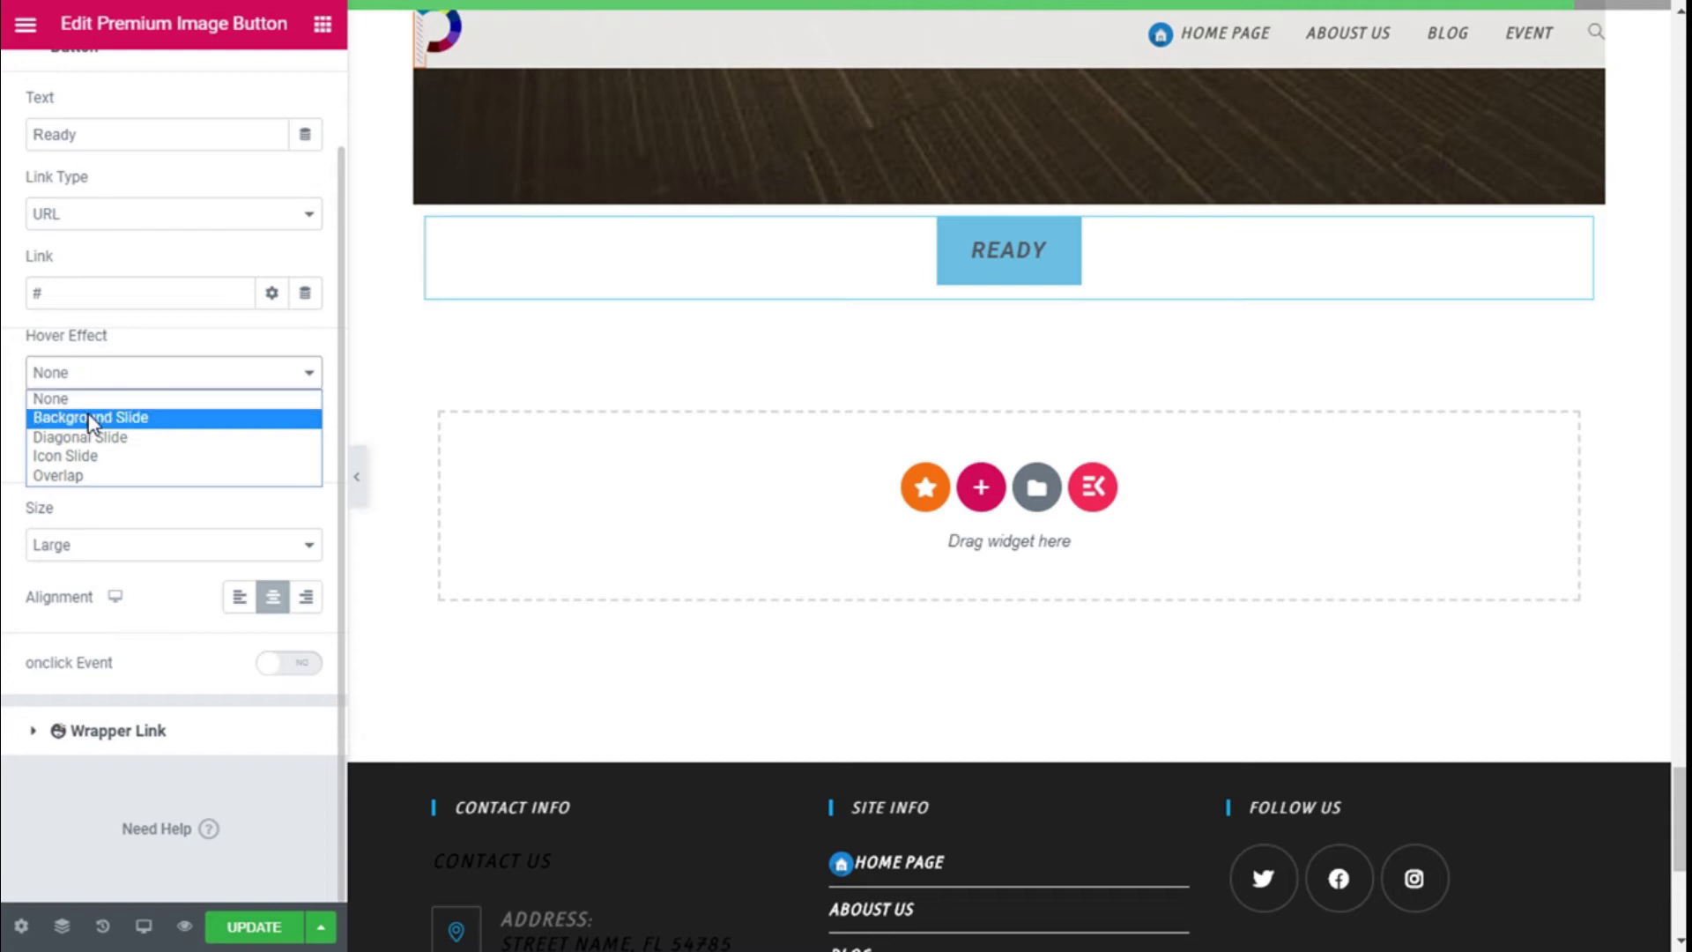
{"action": "left_click", "coordinate": [91, 419]}
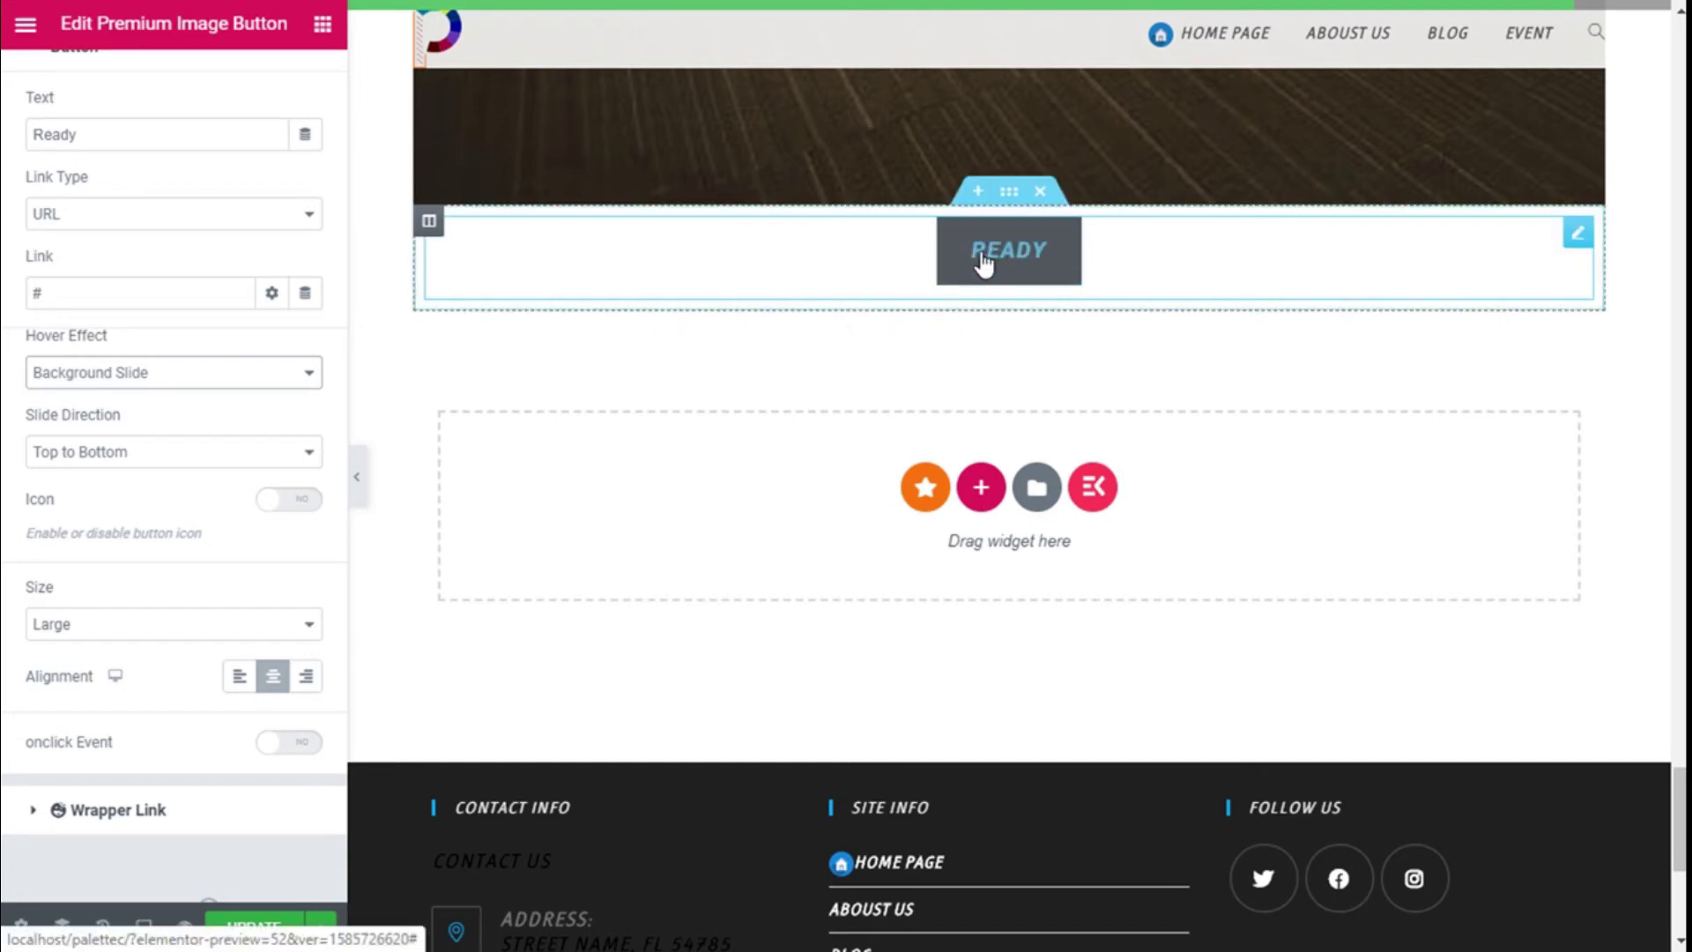
{"action": "left_click", "coordinate": [208, 380]}
{"action": "left_click", "coordinate": [148, 437]}
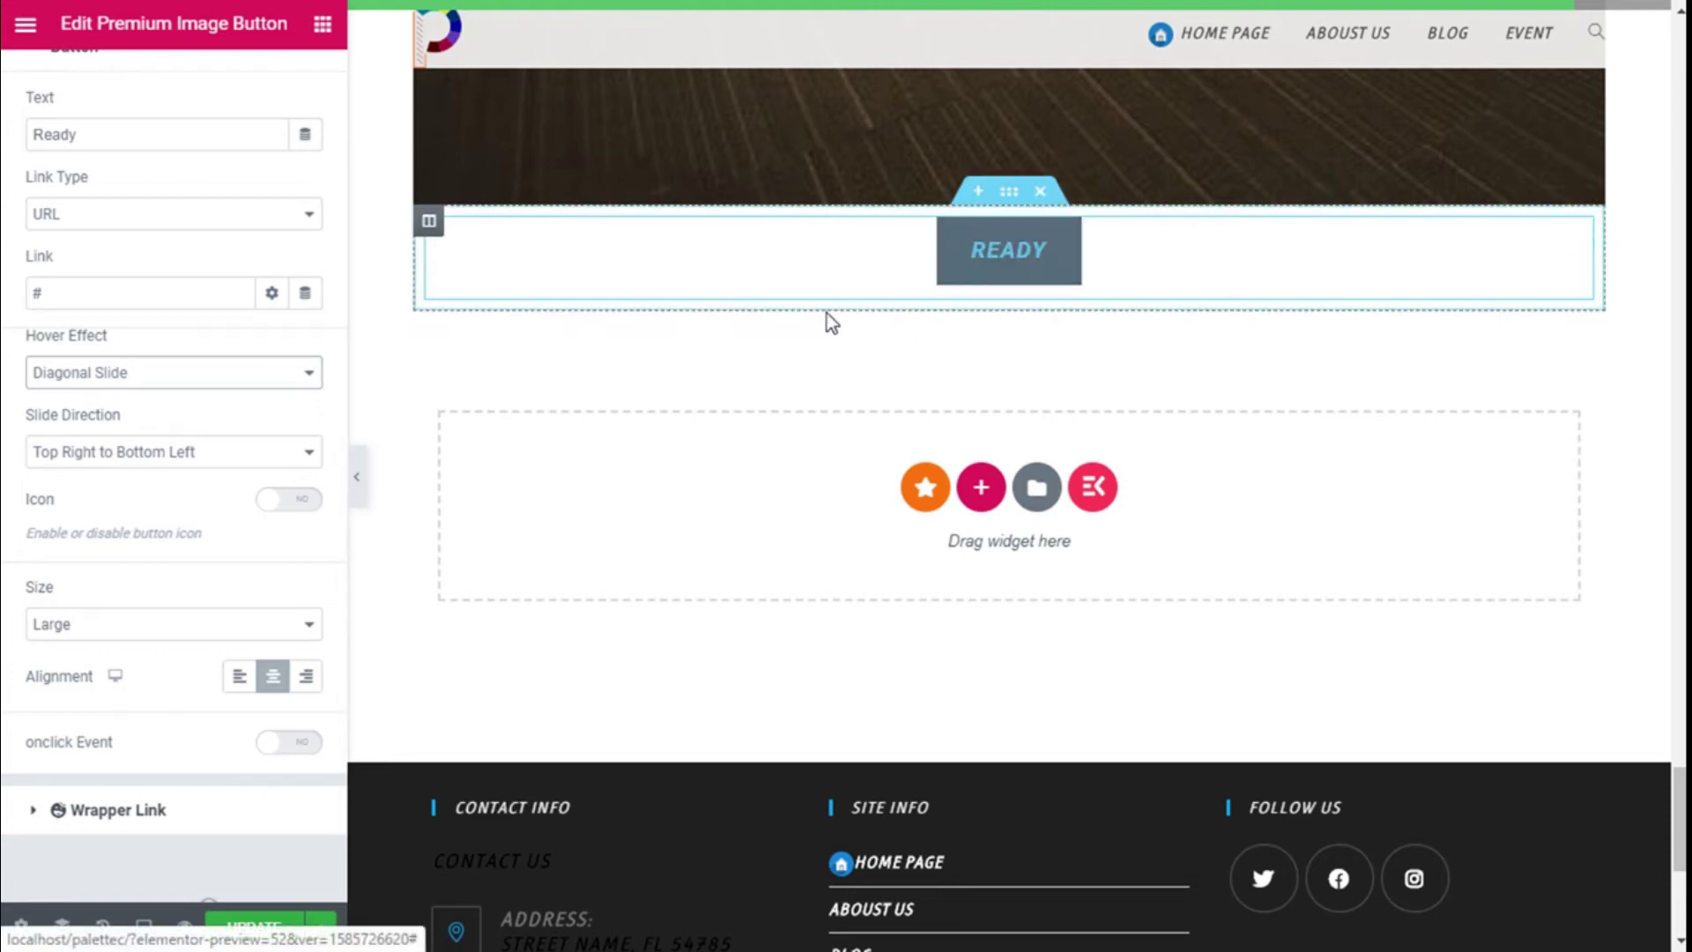
Set the diagonal slide direction to Top Left to Bottom Right
{"action": "left_click", "coordinate": [160, 456]}
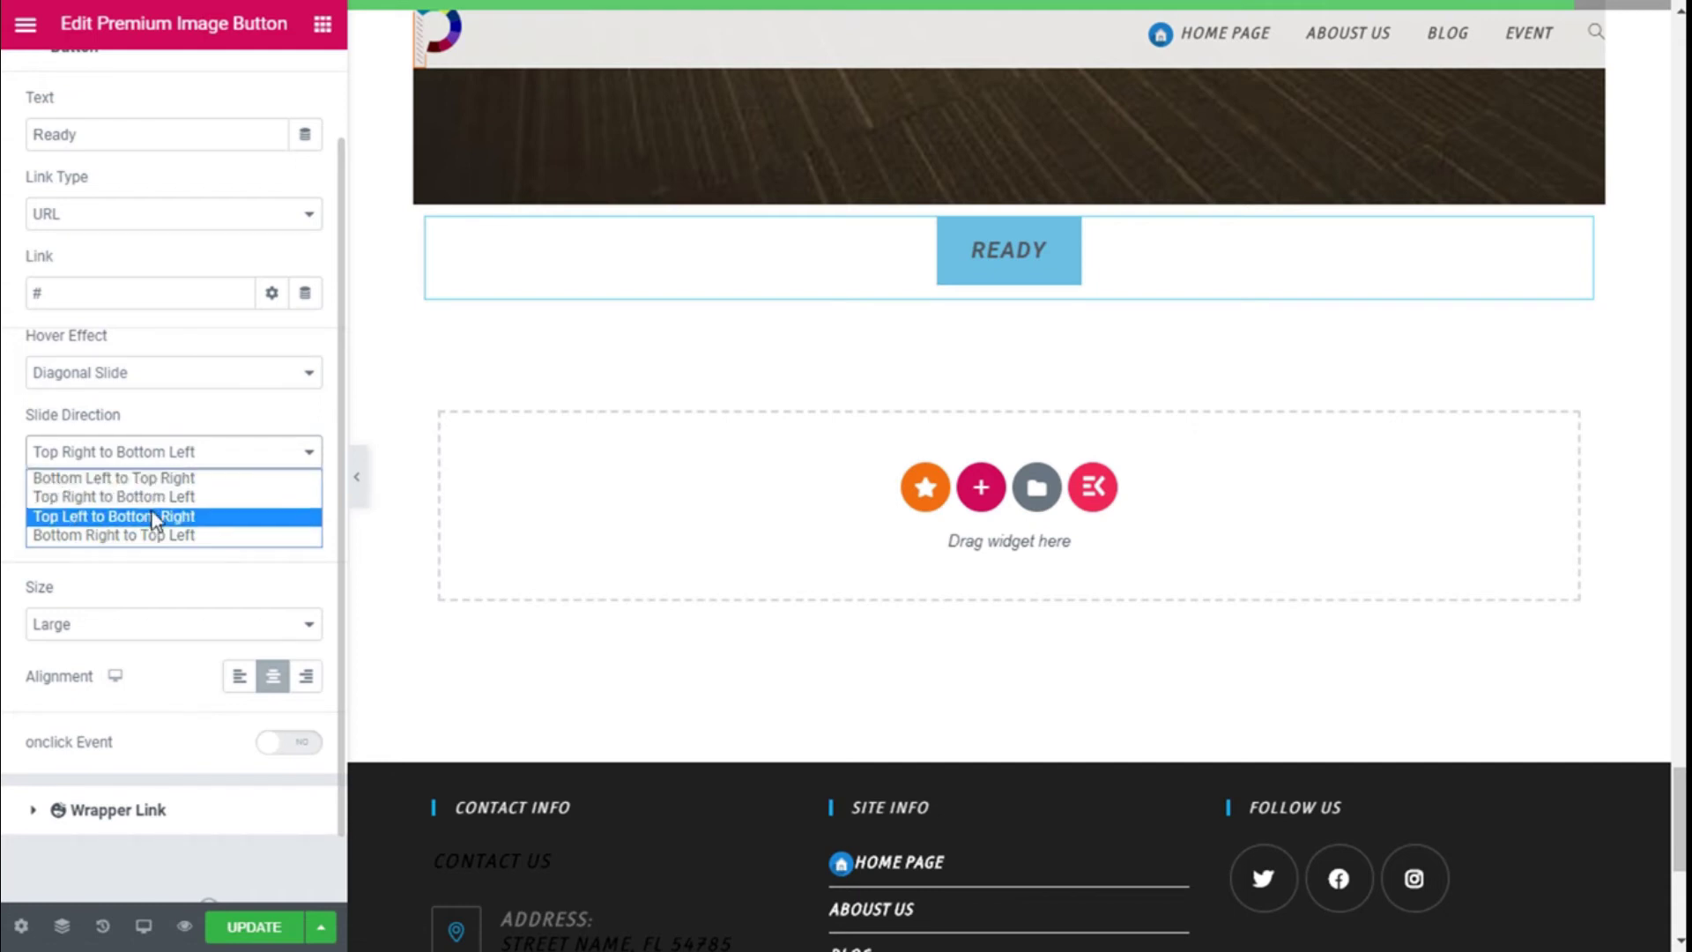
{"action": "left_click", "coordinate": [221, 477]}
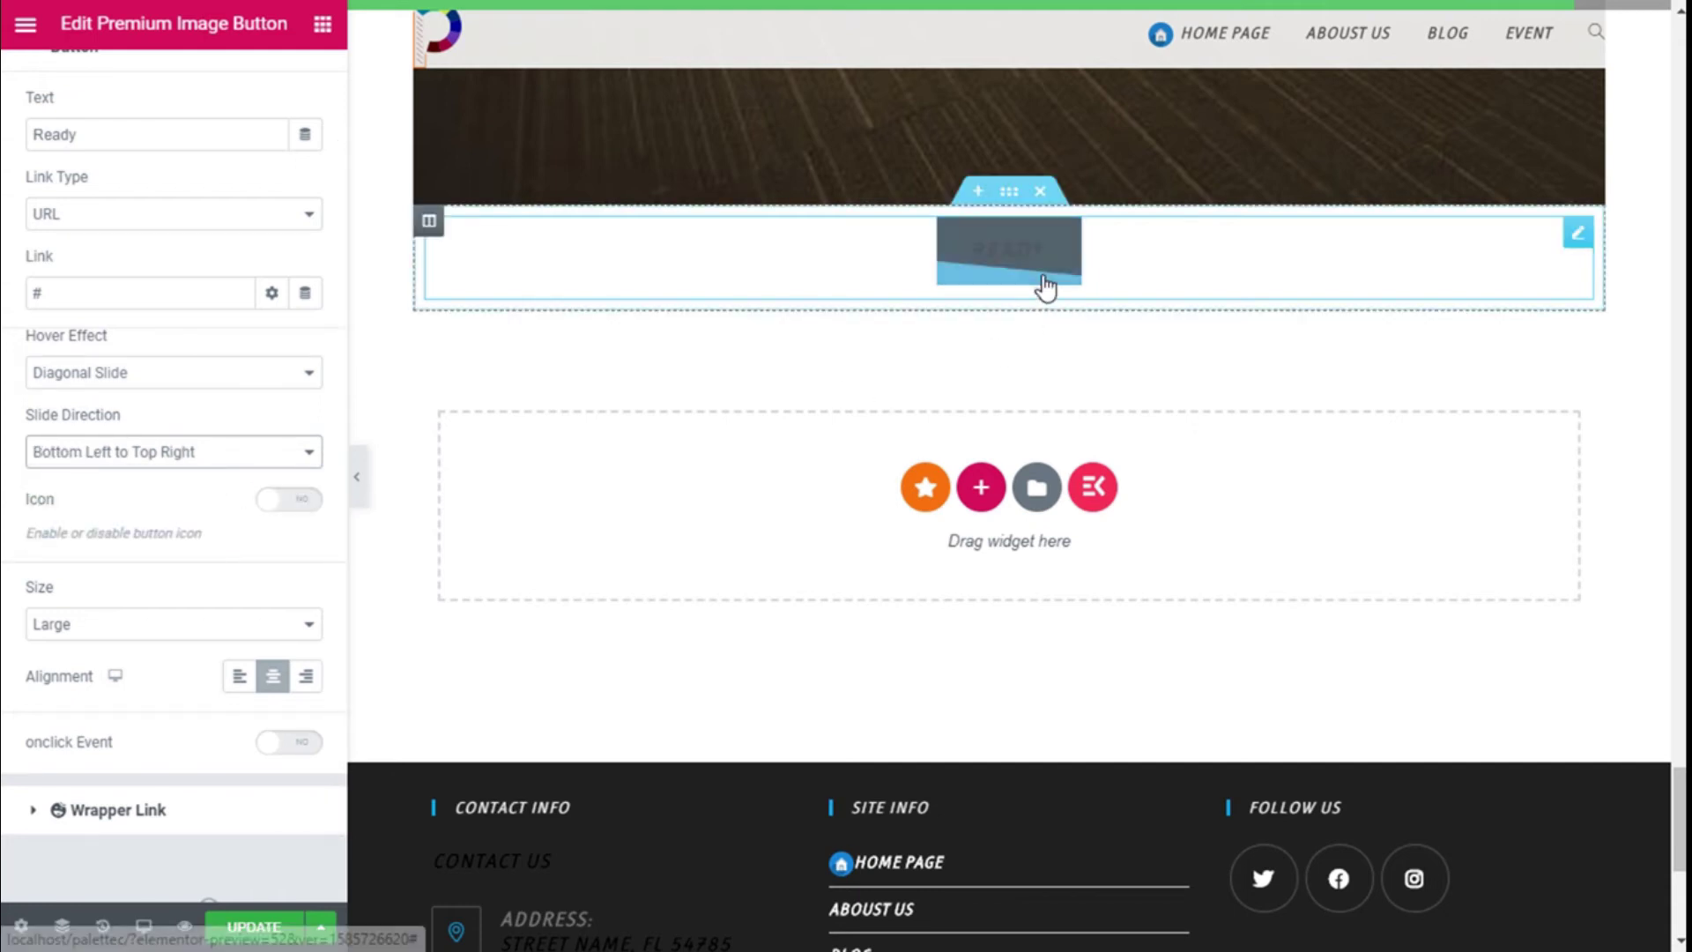
{"action": "left_click", "coordinate": [172, 460]}
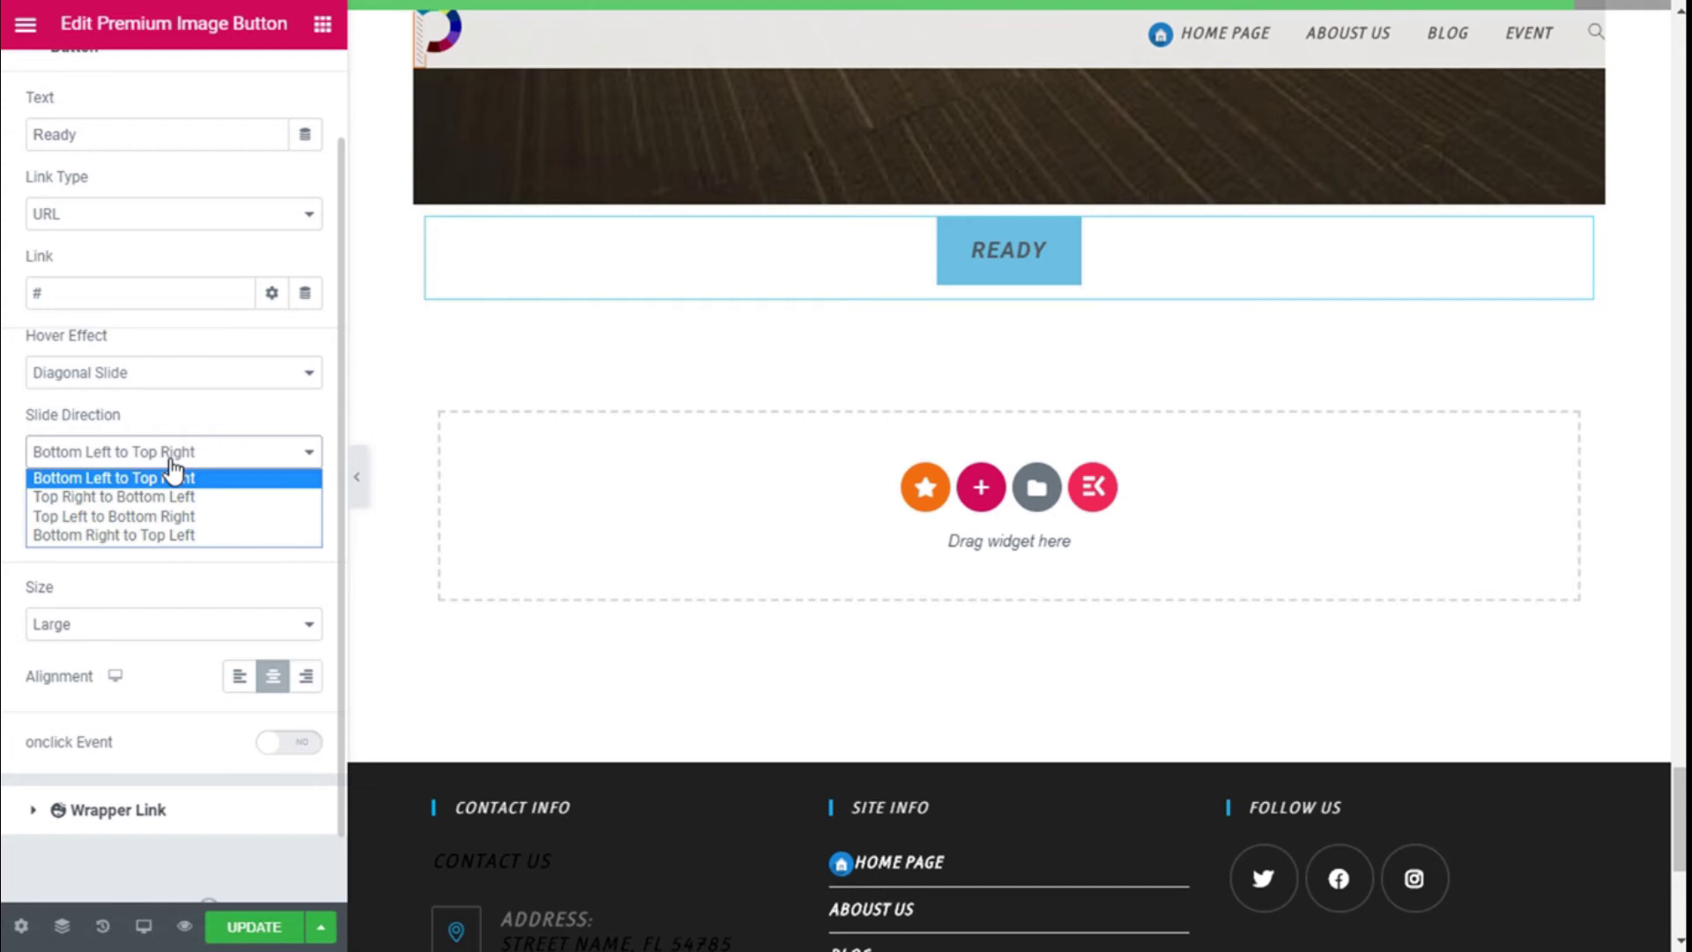
{"action": "left_click", "coordinate": [146, 519]}
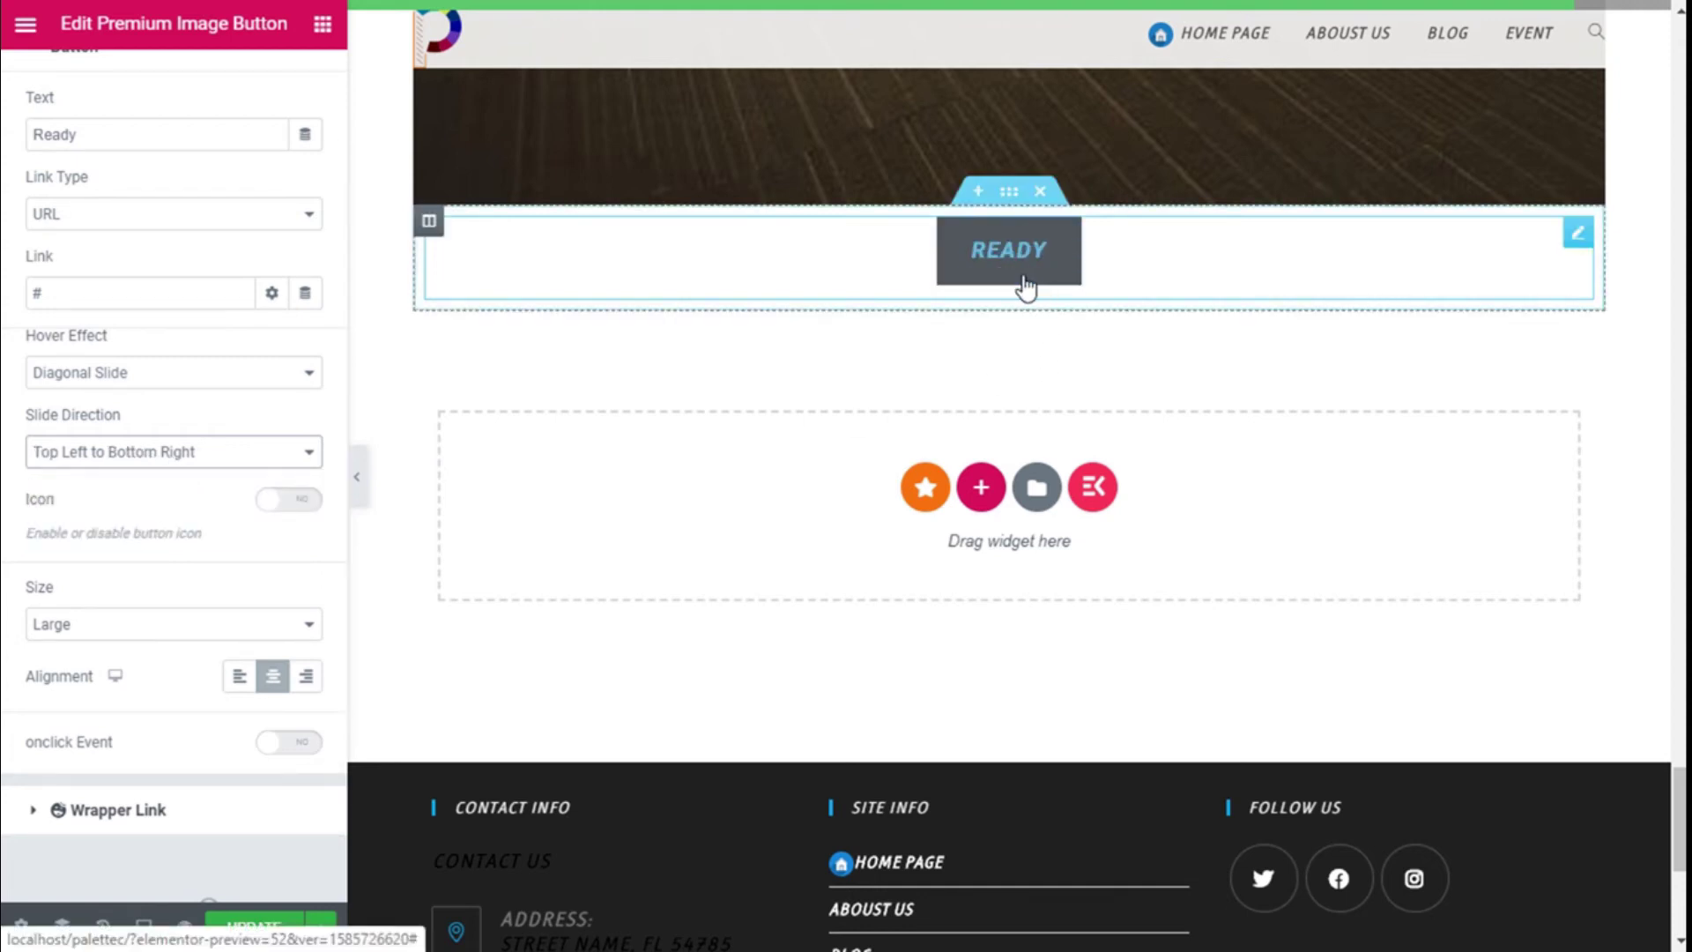
Switch the button's hover effect to Icon Slide
{"action": "left_click", "coordinate": [157, 459]}
{"action": "left_click", "coordinate": [126, 537]}
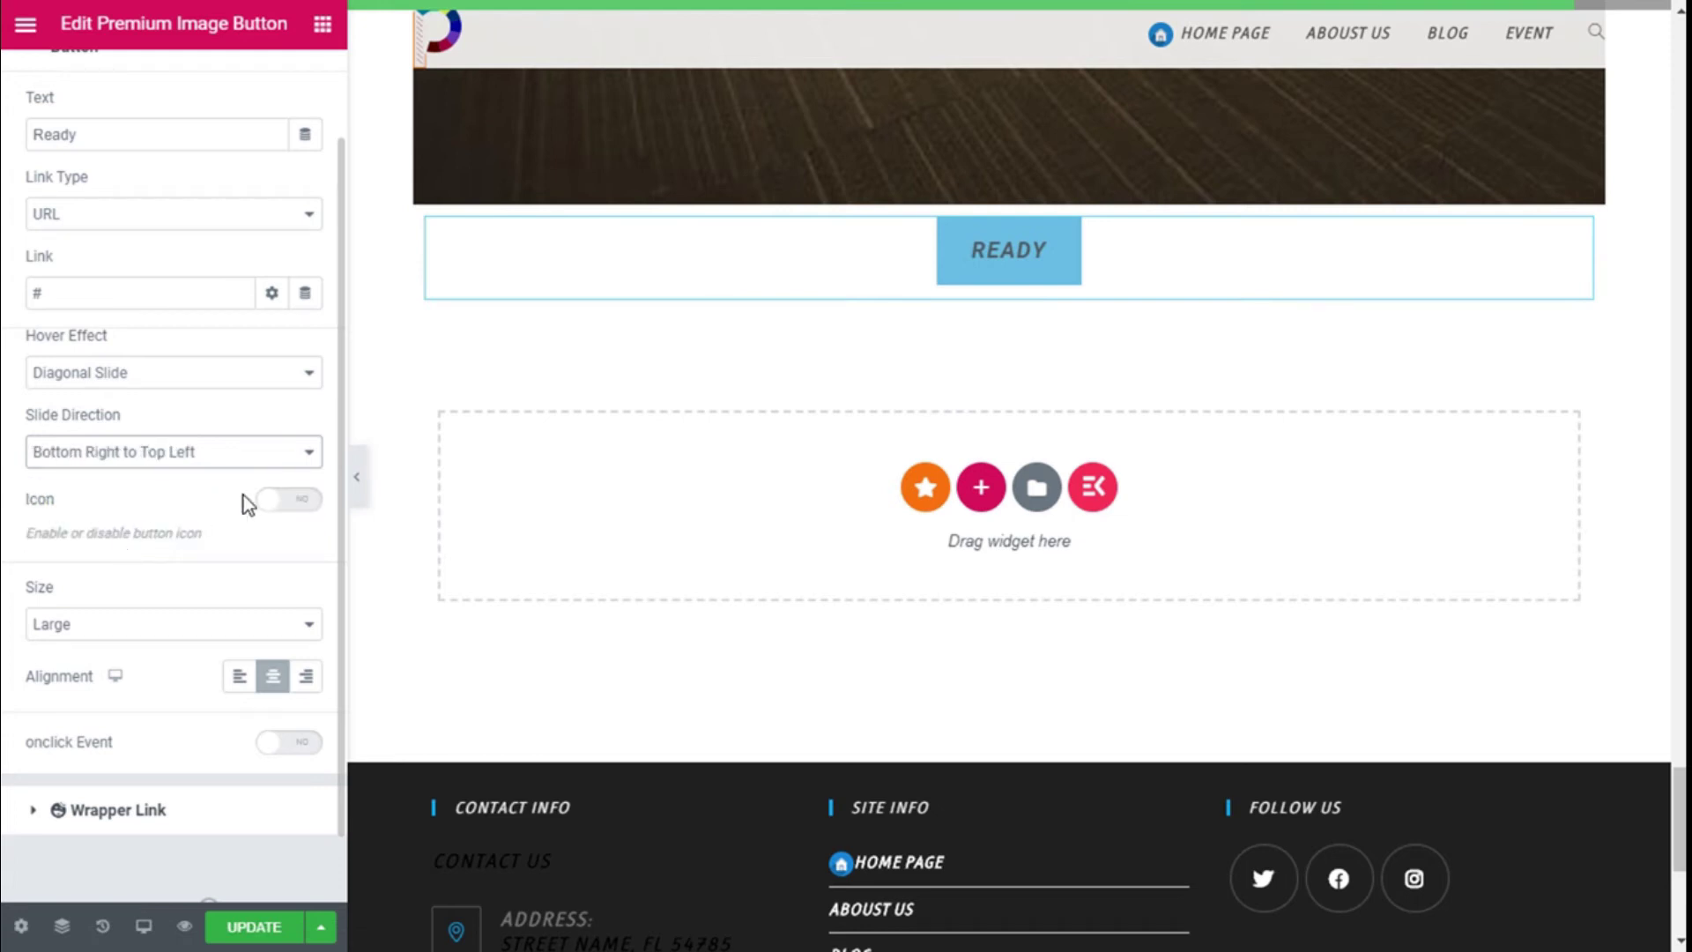
{"action": "left_click", "coordinate": [192, 385]}
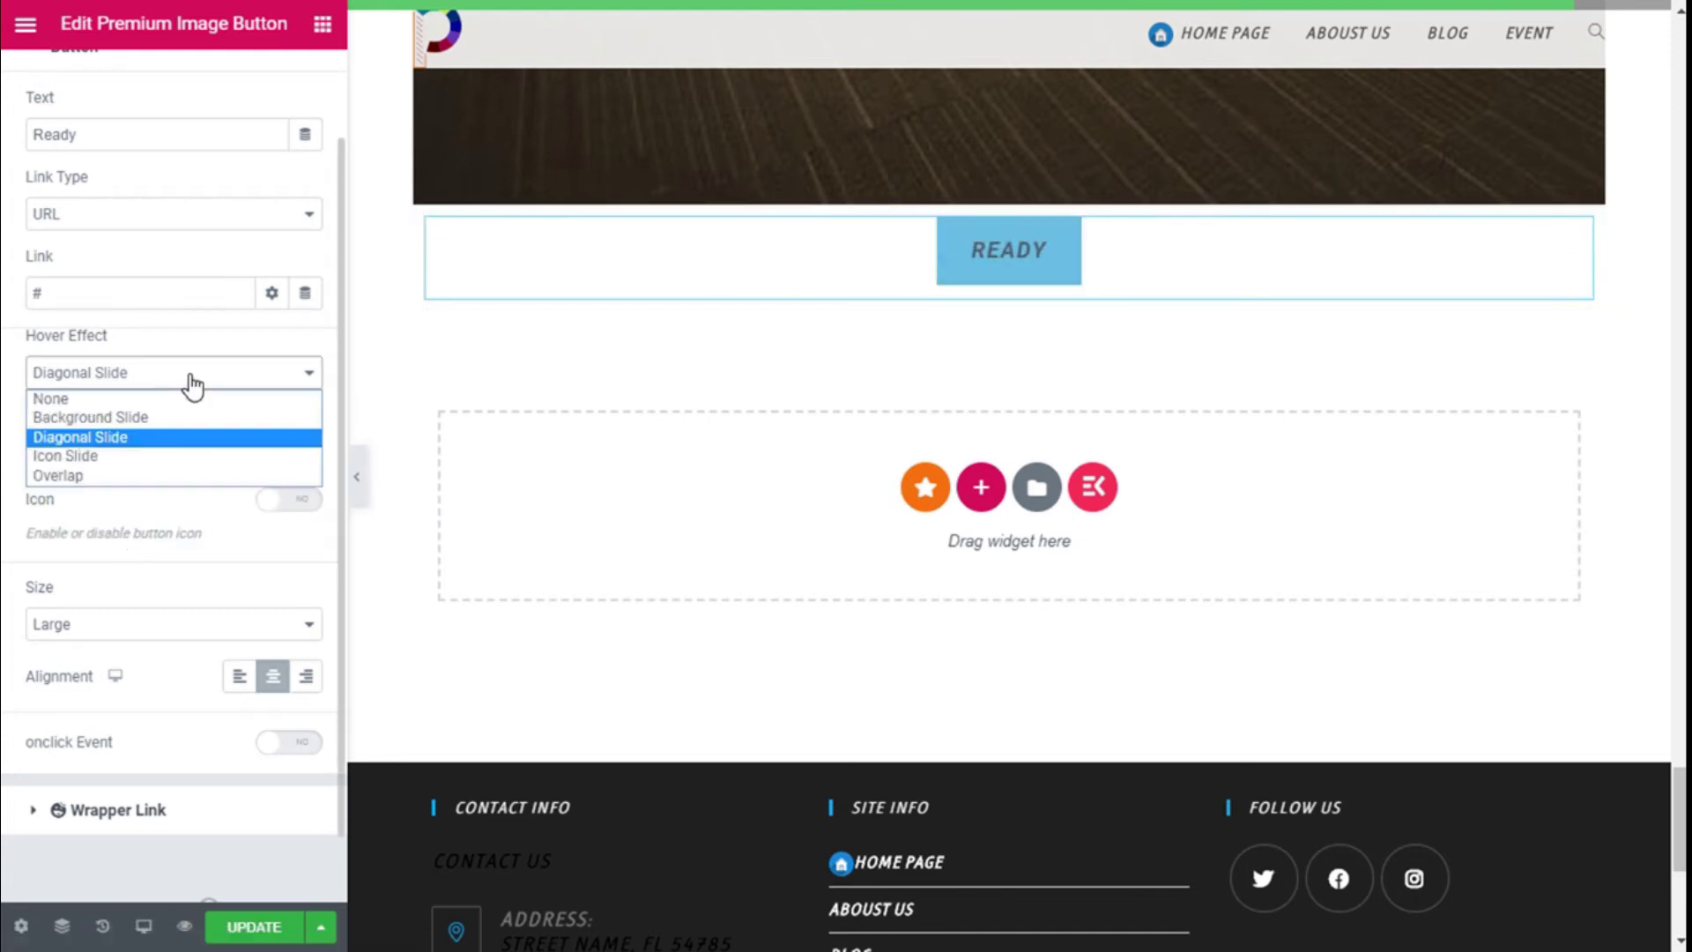
{"action": "left_click", "coordinate": [88, 456]}
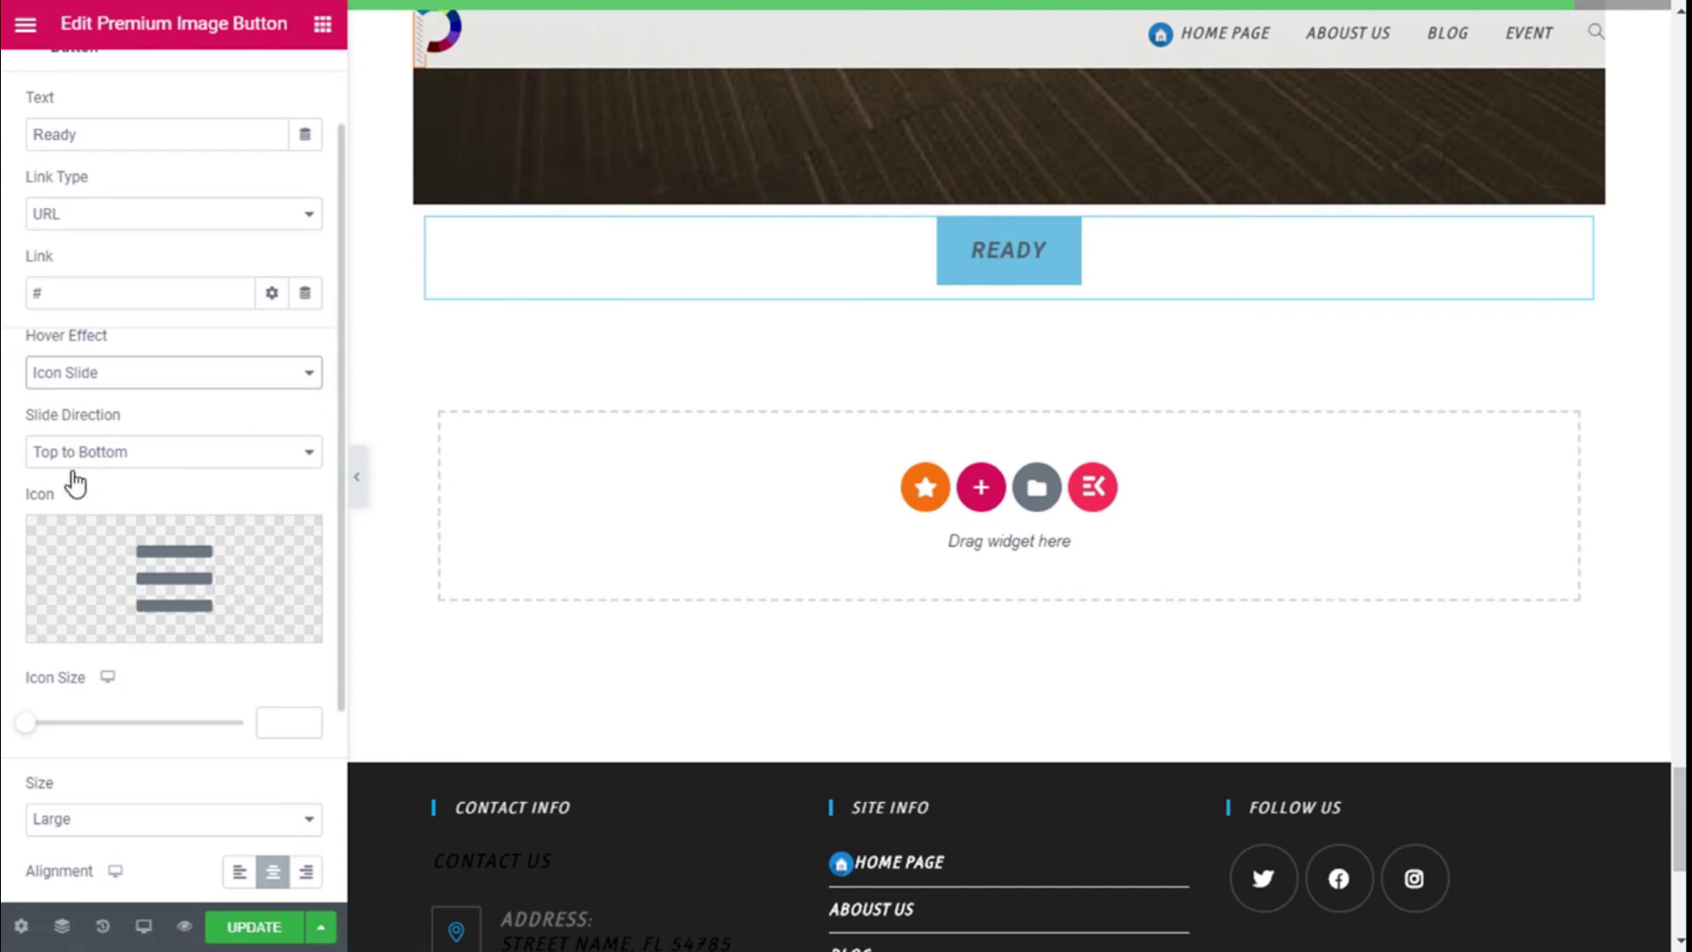
Insert the Basketball icon from the Icon Library and make it slide Left to Right
{"action": "left_click", "coordinate": [172, 579]}
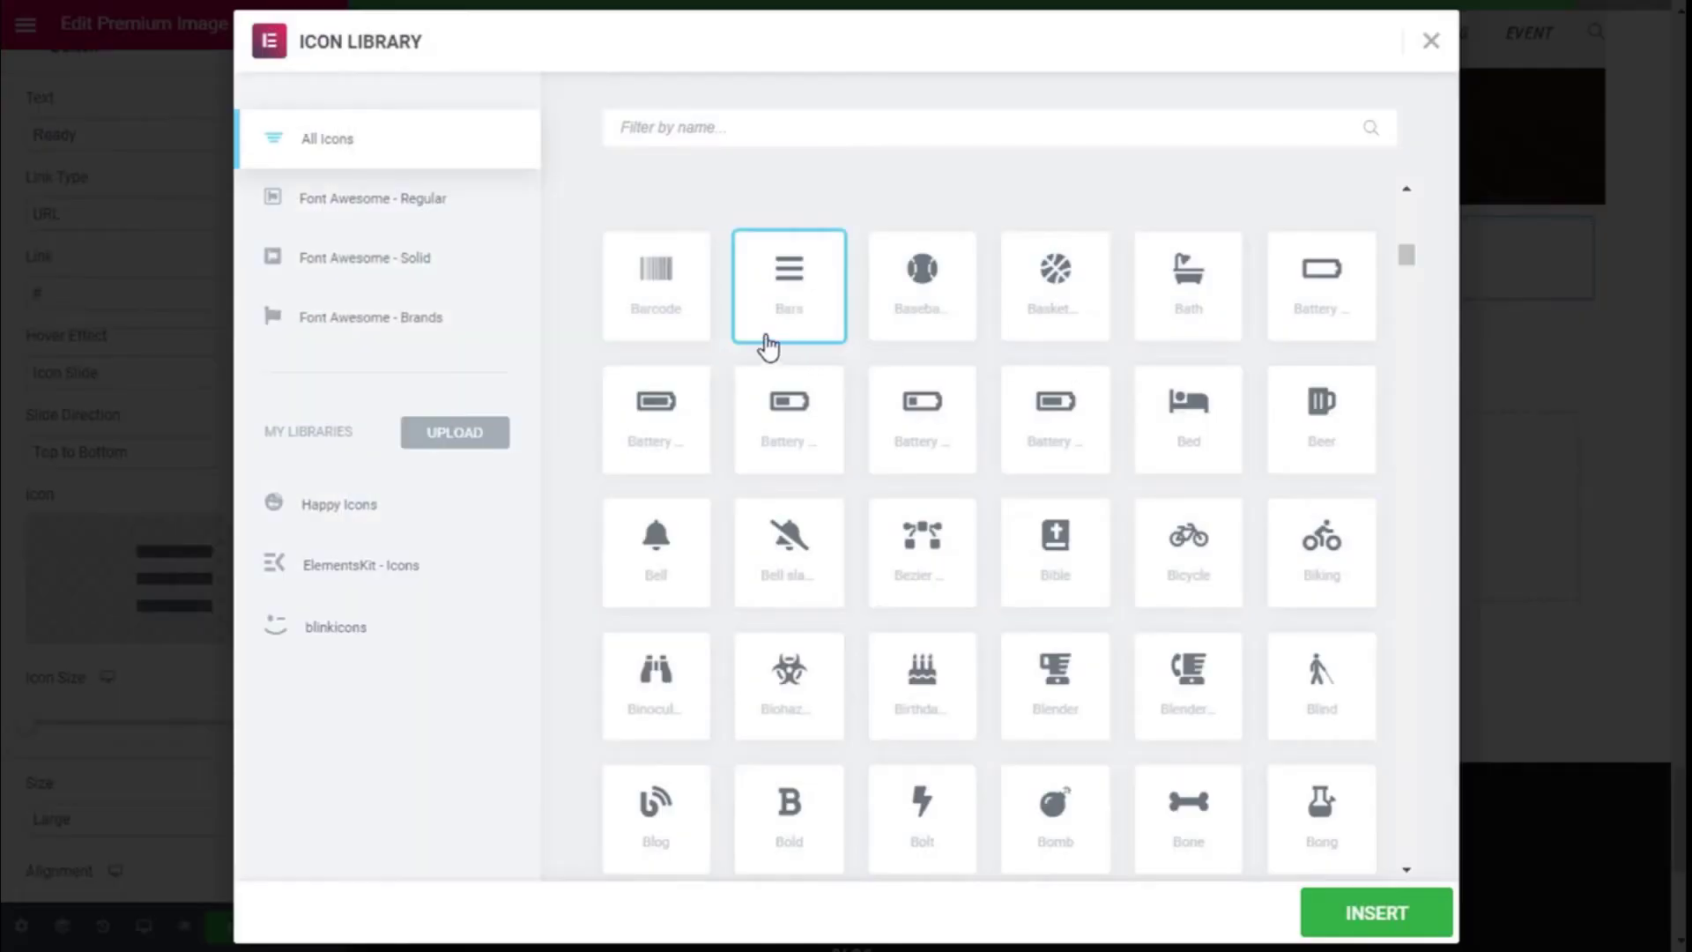
{"action": "left_click", "coordinate": [1055, 289]}
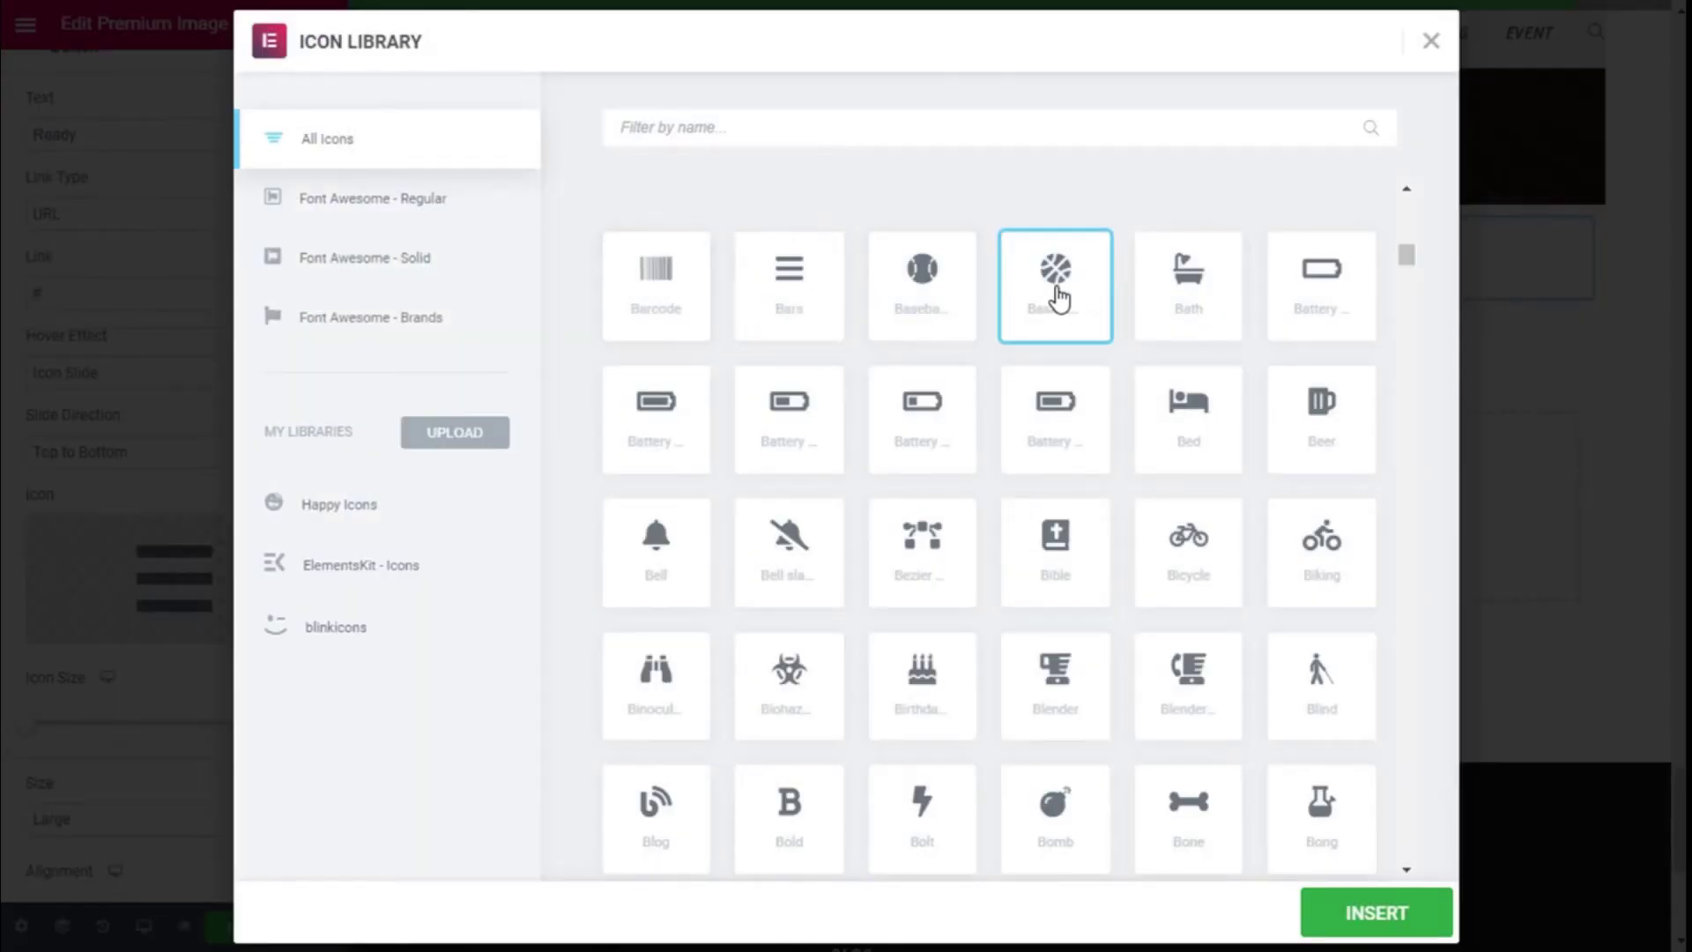
{"action": "left_click", "coordinate": [1354, 911]}
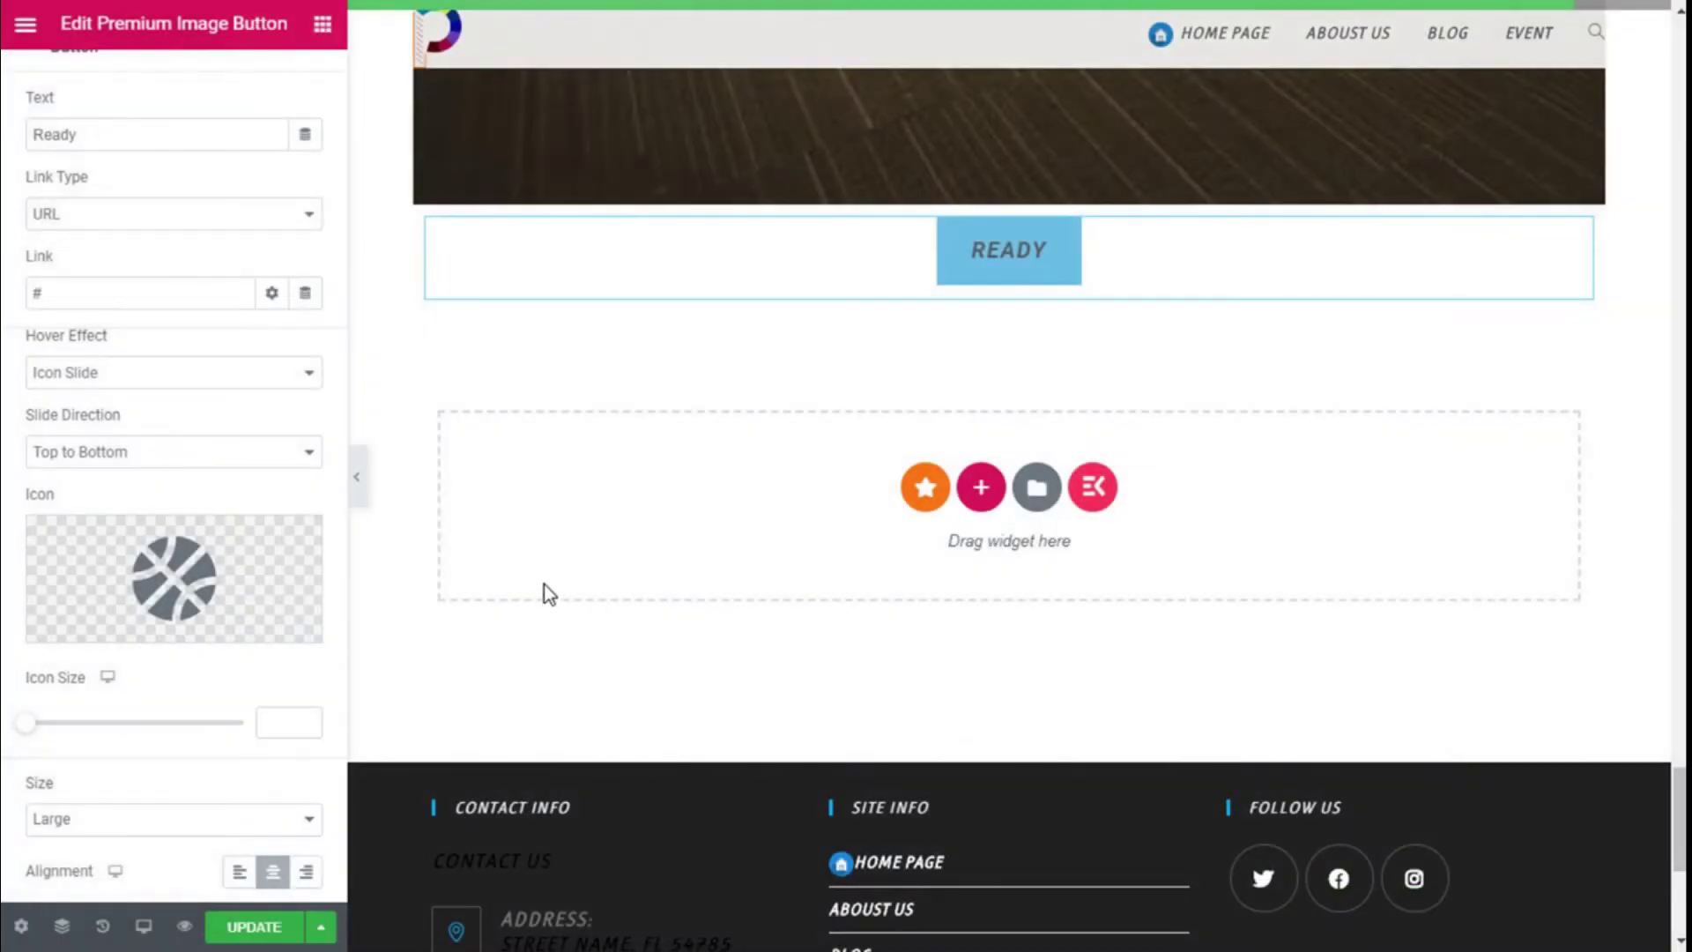
{"action": "left_click", "coordinate": [289, 453]}
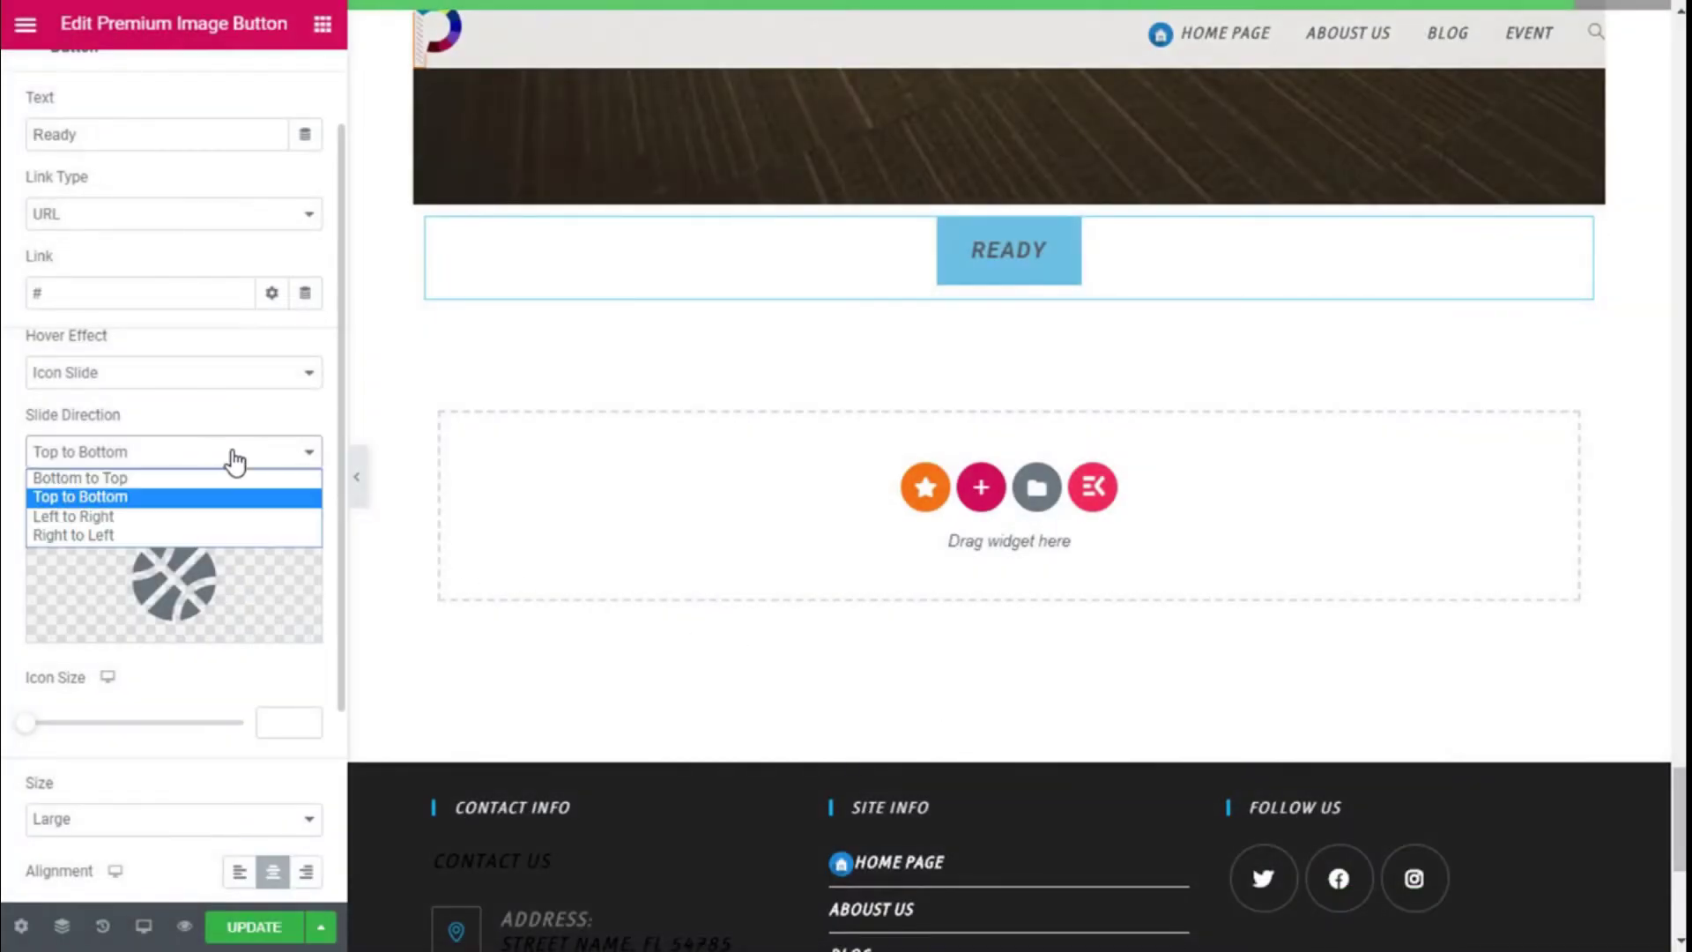
{"action": "left_click", "coordinate": [146, 518]}
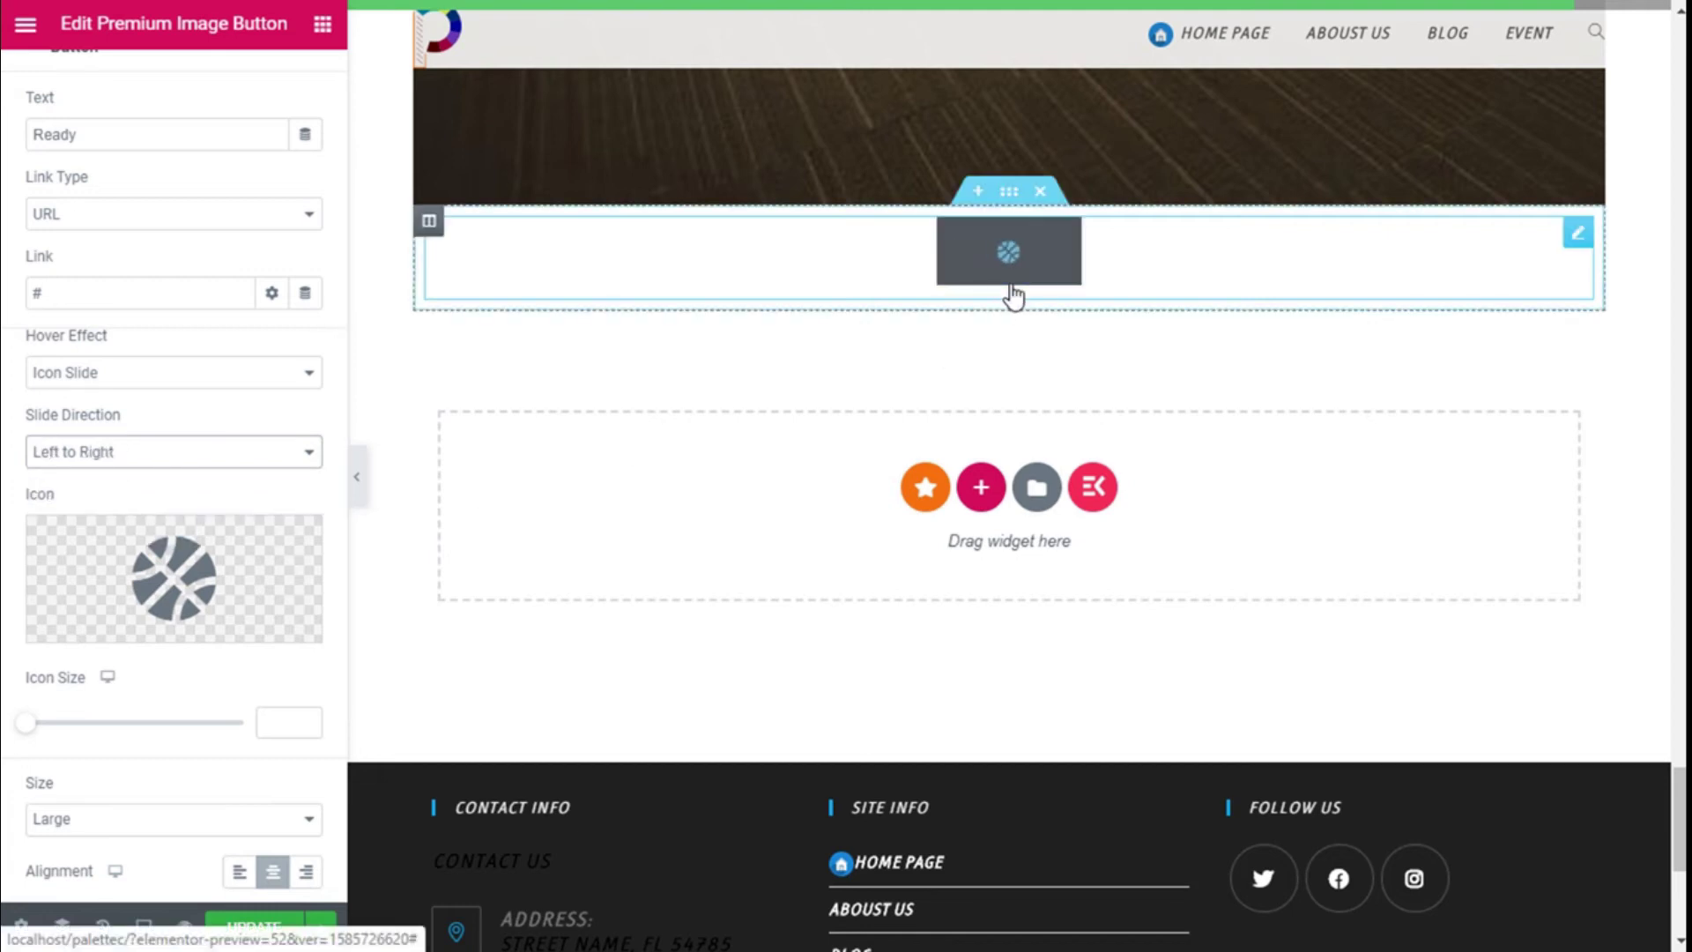
{"action": "scroll", "coordinate": [167, 494], "scroll_direction": "down", "scroll_amount": 1}
Set the sliding icon's size to 25
{"action": "left_click", "coordinate": [277, 596]}
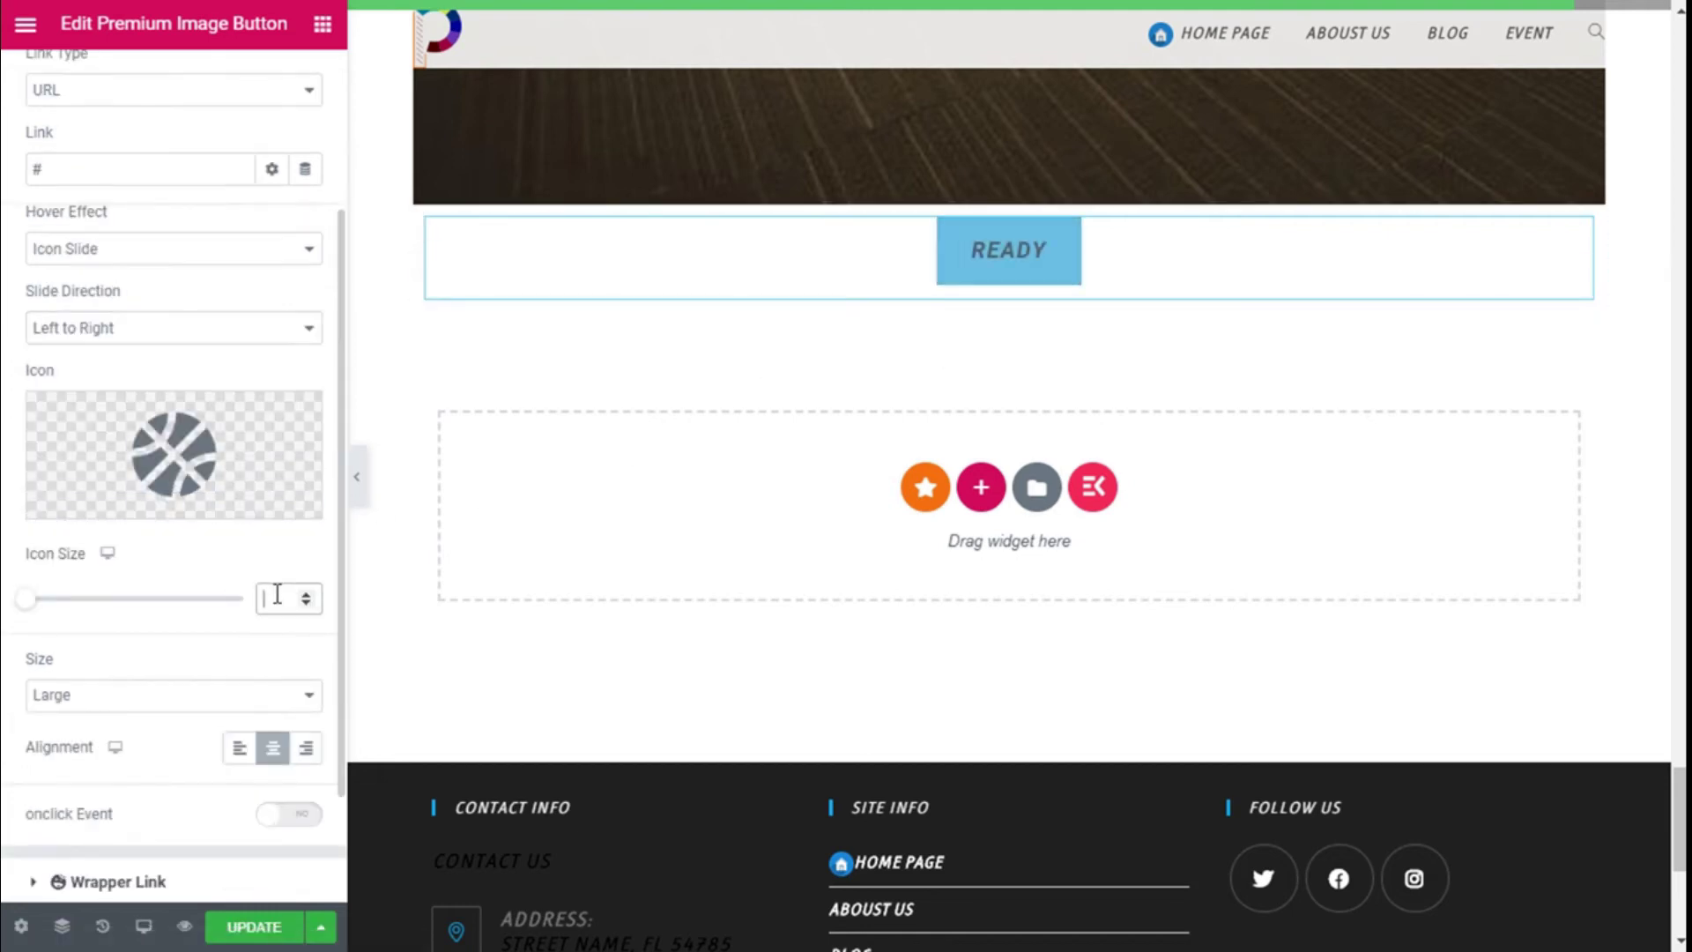
{"action": "left_click", "coordinate": [307, 592]}
{"action": "left_click", "coordinate": [307, 594]}
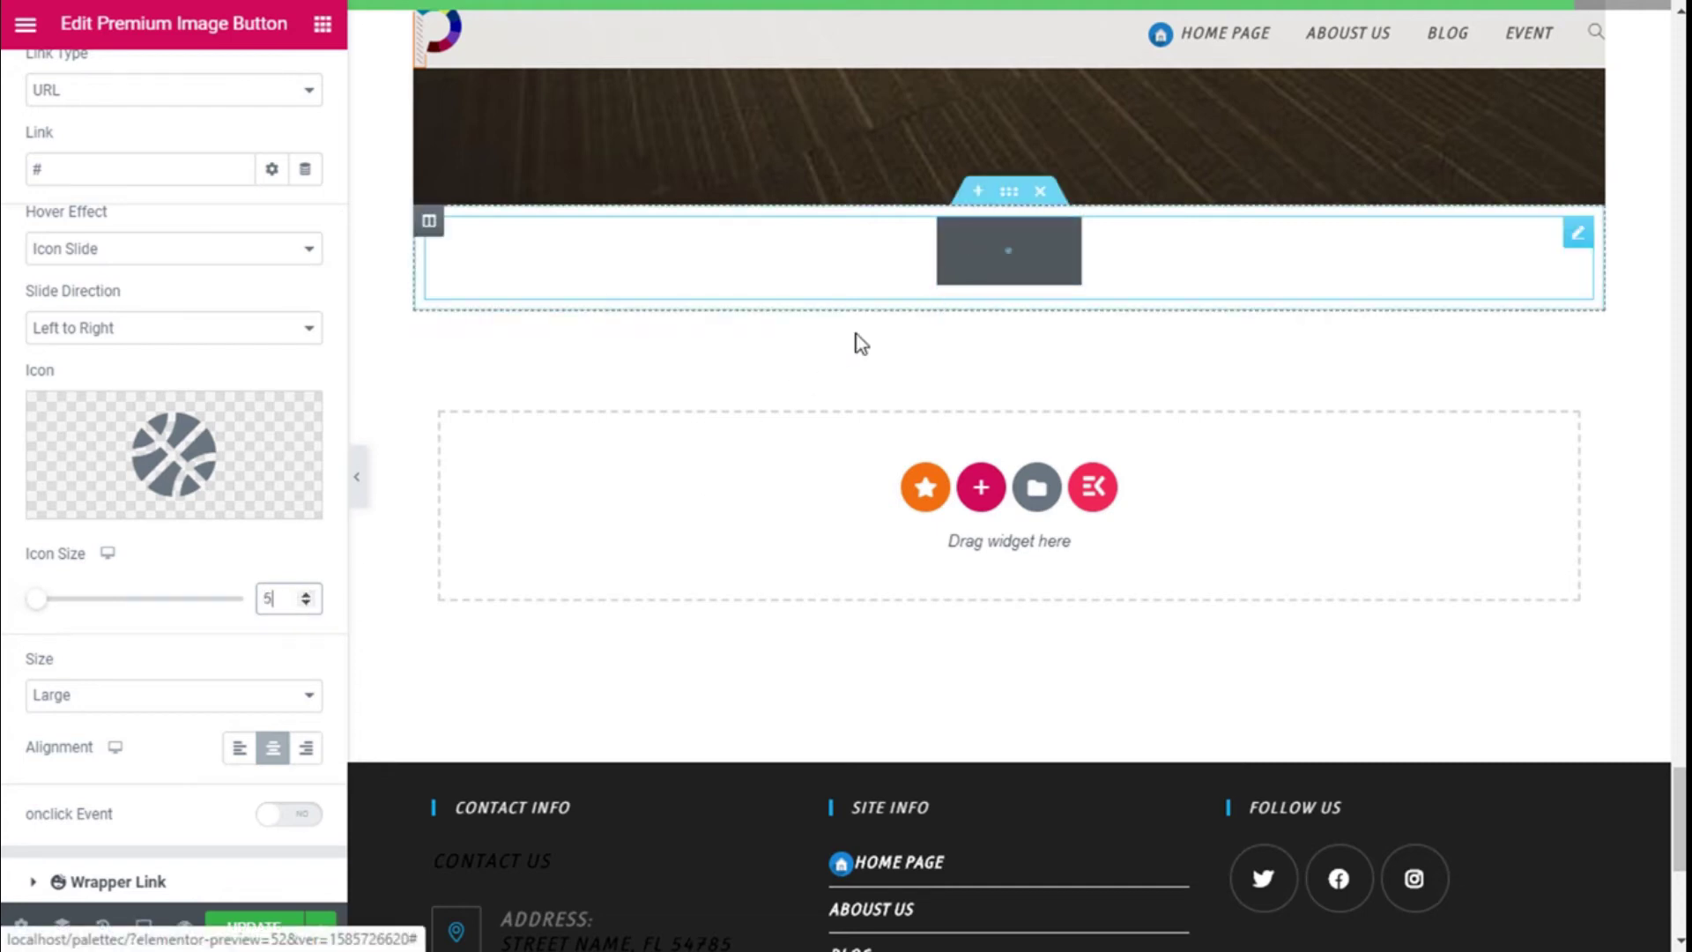
{"action": "double_click", "coordinate": [267, 598]}
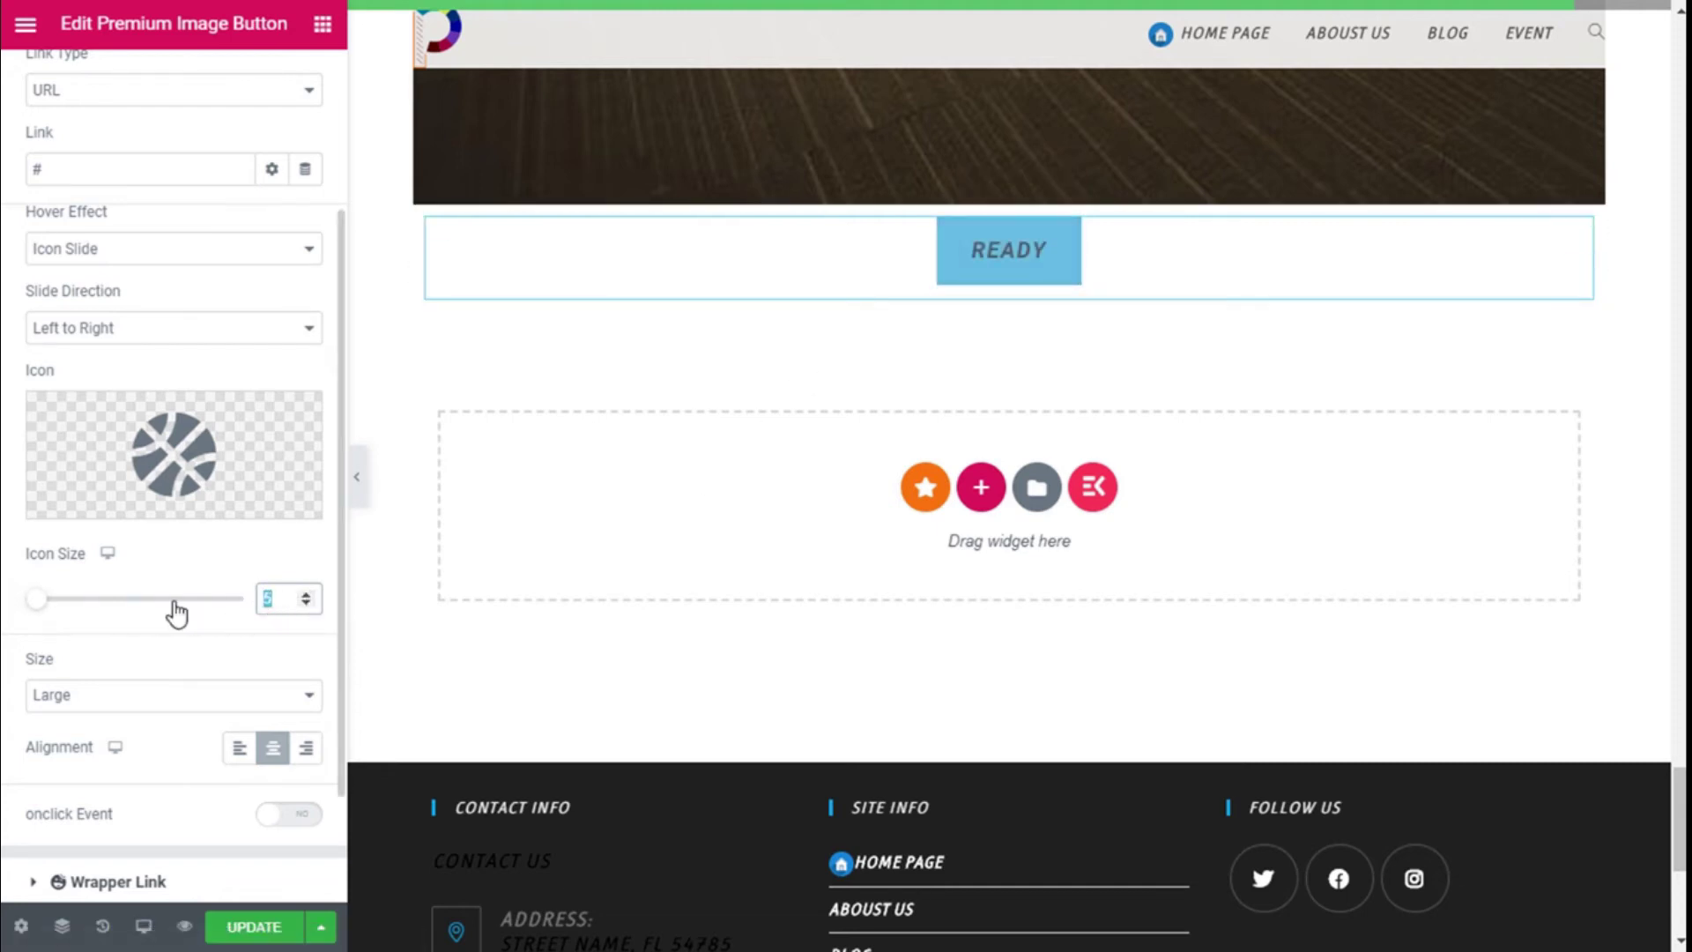
{"action": "type", "text": "1"}
{"action": "type", "text": "5"}
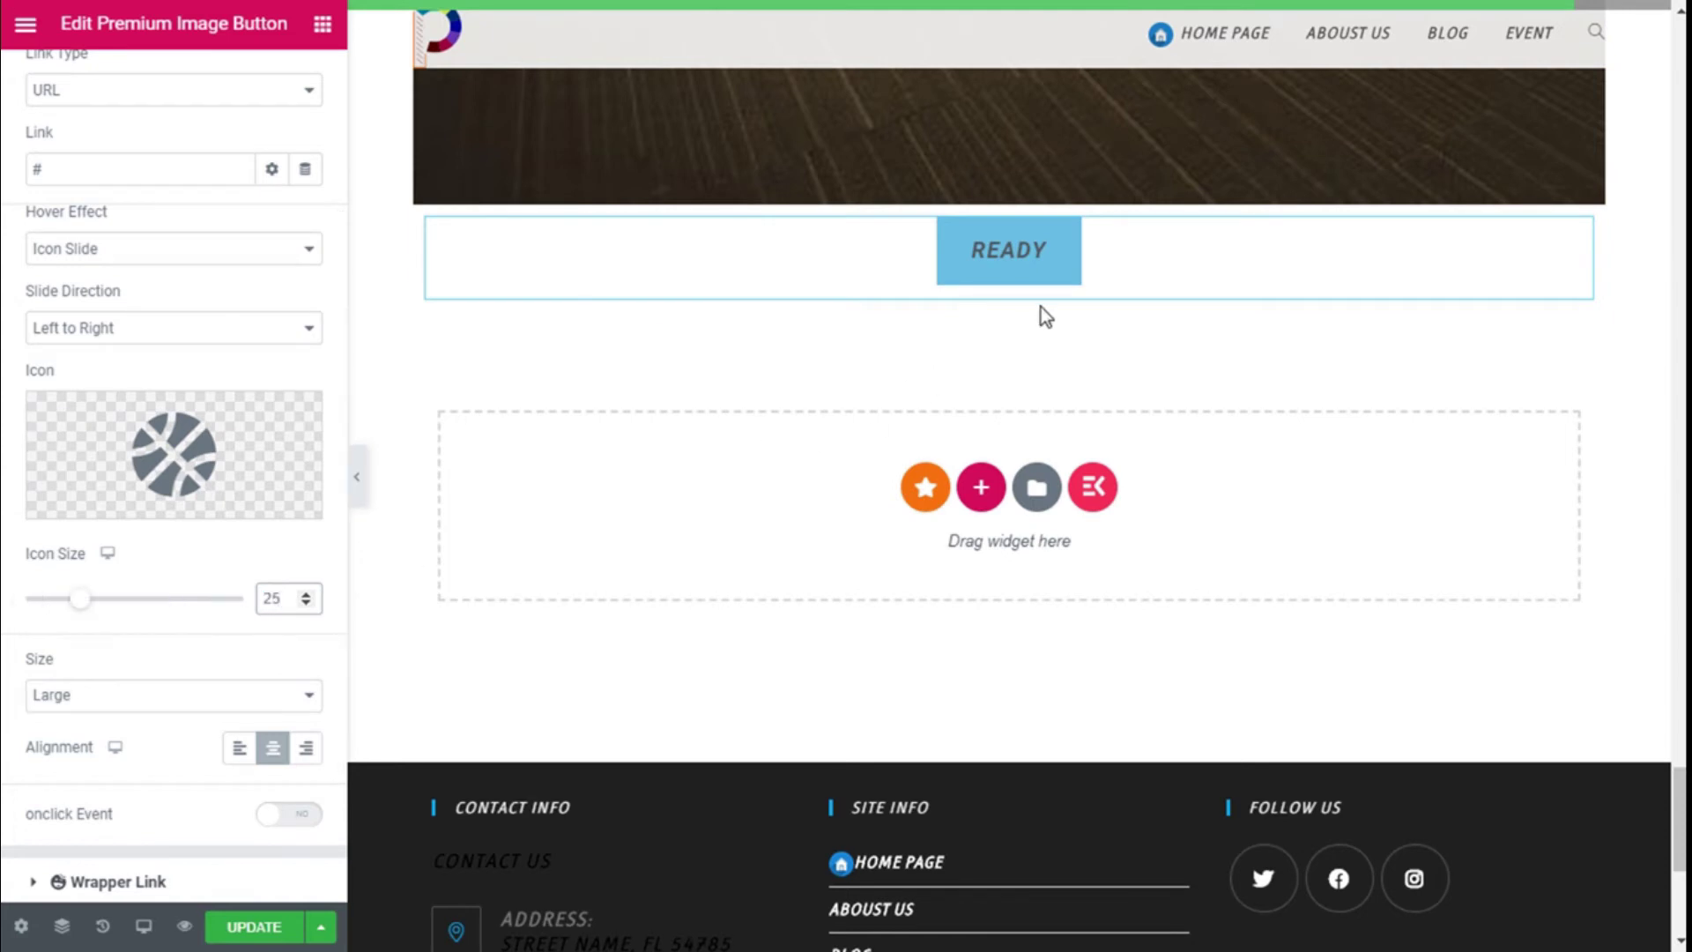
Keep the button size Large after trying Block, and centre-align the button
{"action": "left_click", "coordinate": [104, 698]}
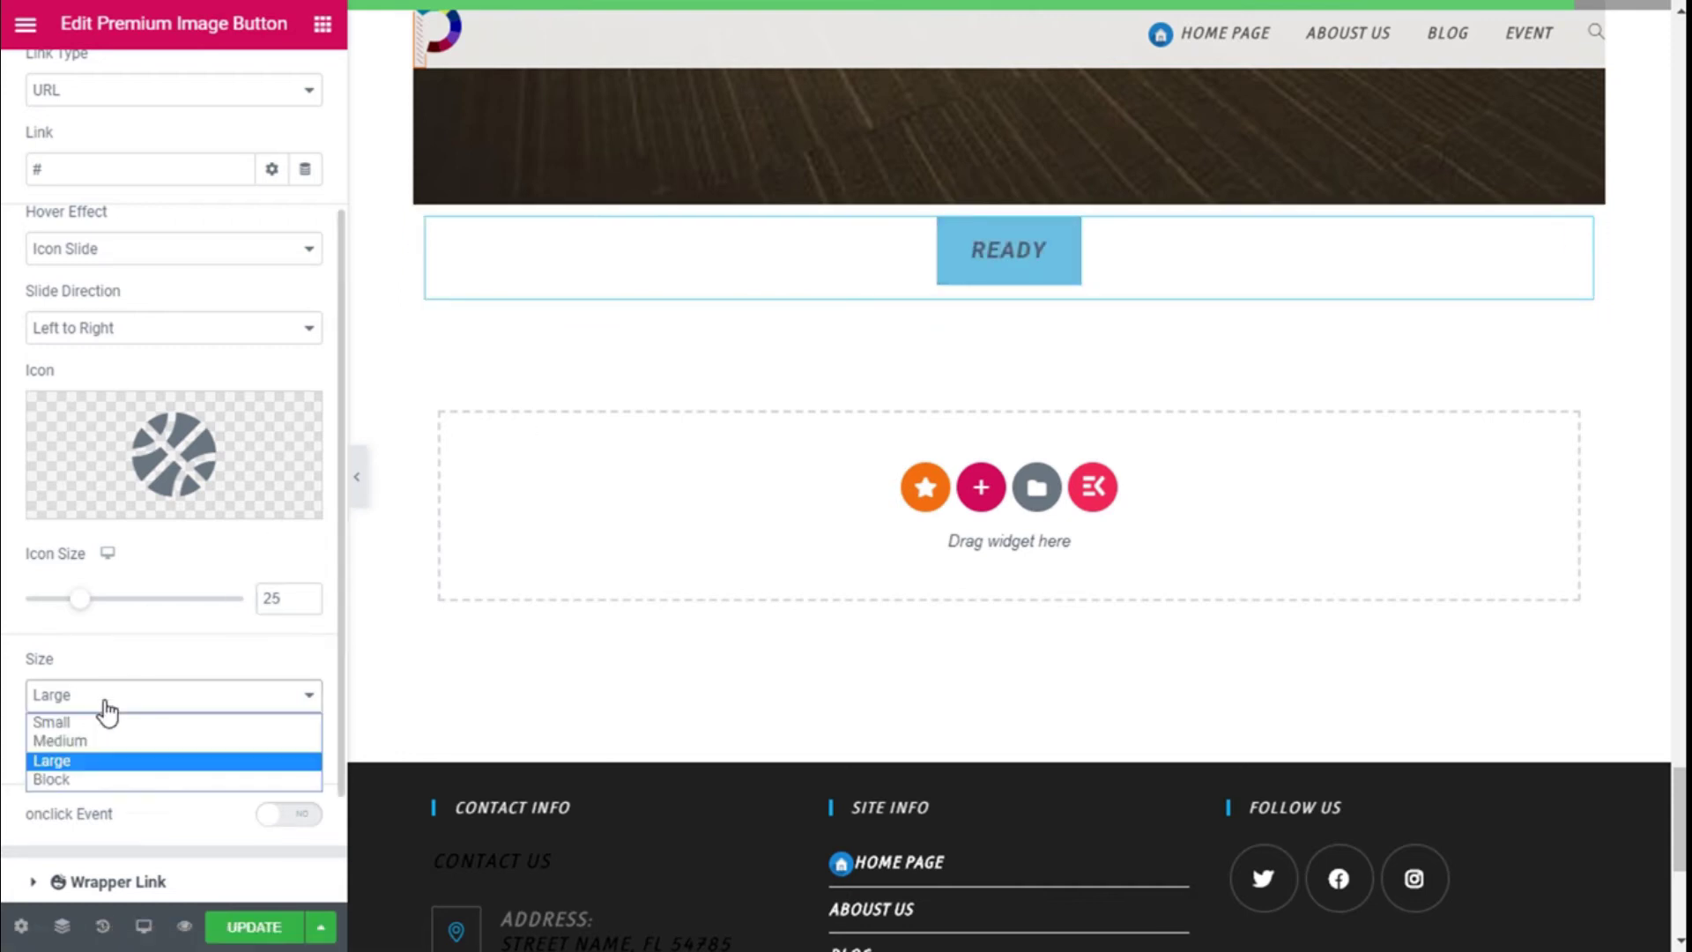
{"action": "left_click", "coordinate": [85, 779]}
{"action": "left_click", "coordinate": [180, 698]}
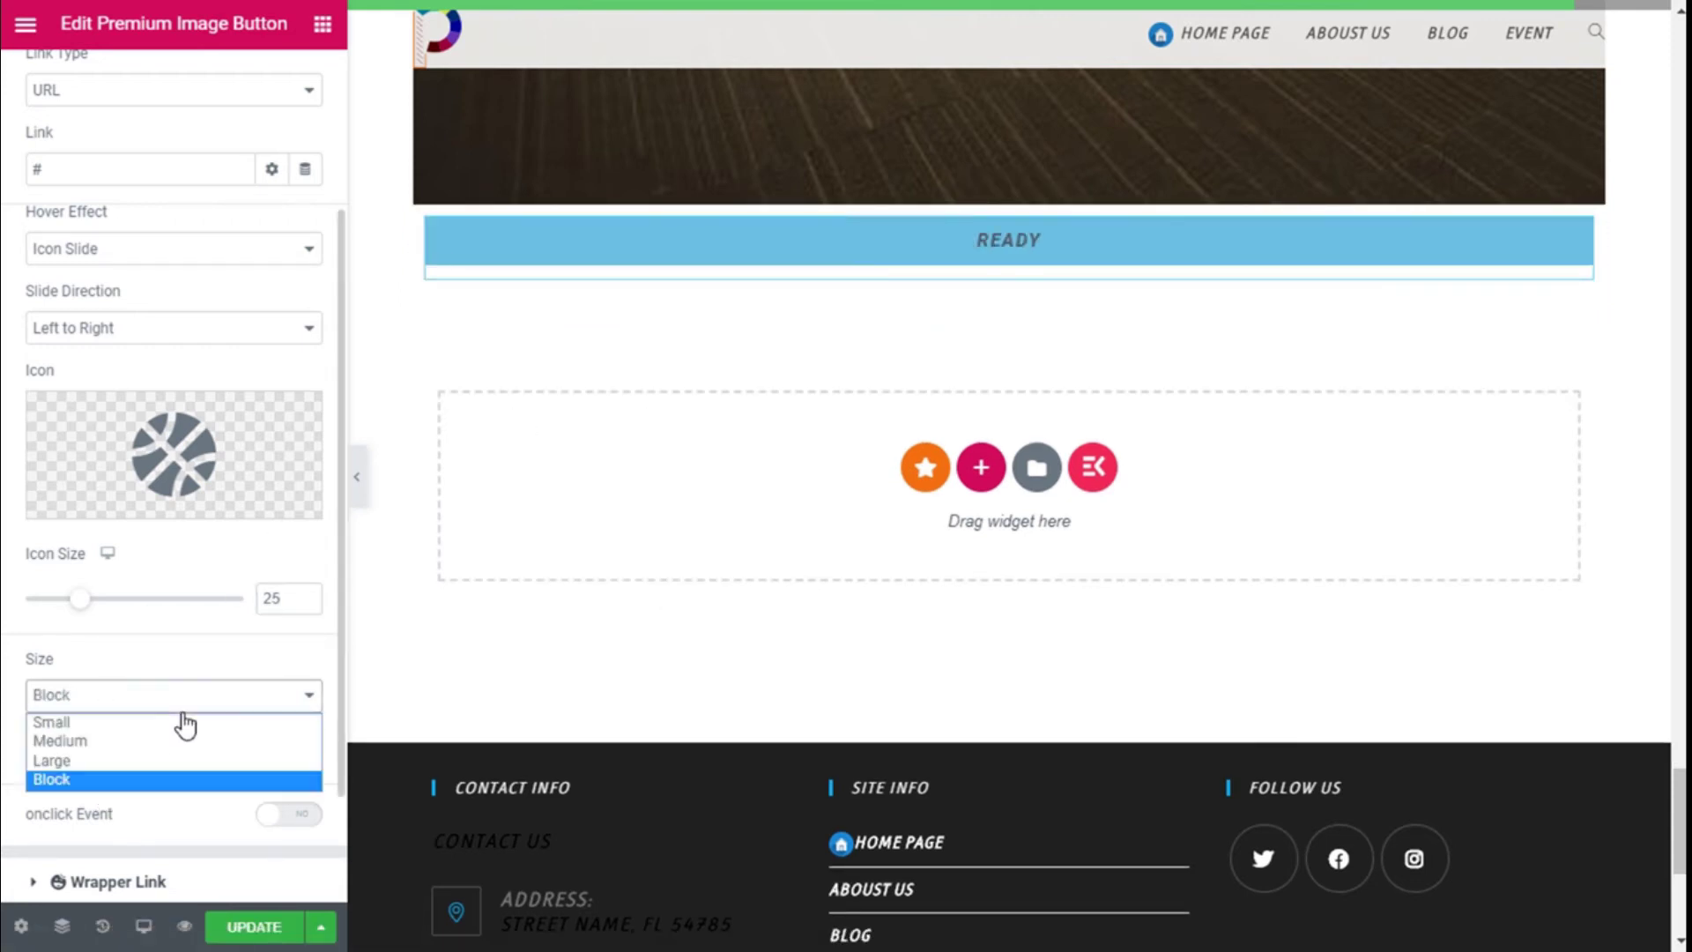
{"action": "left_click", "coordinate": [88, 758]}
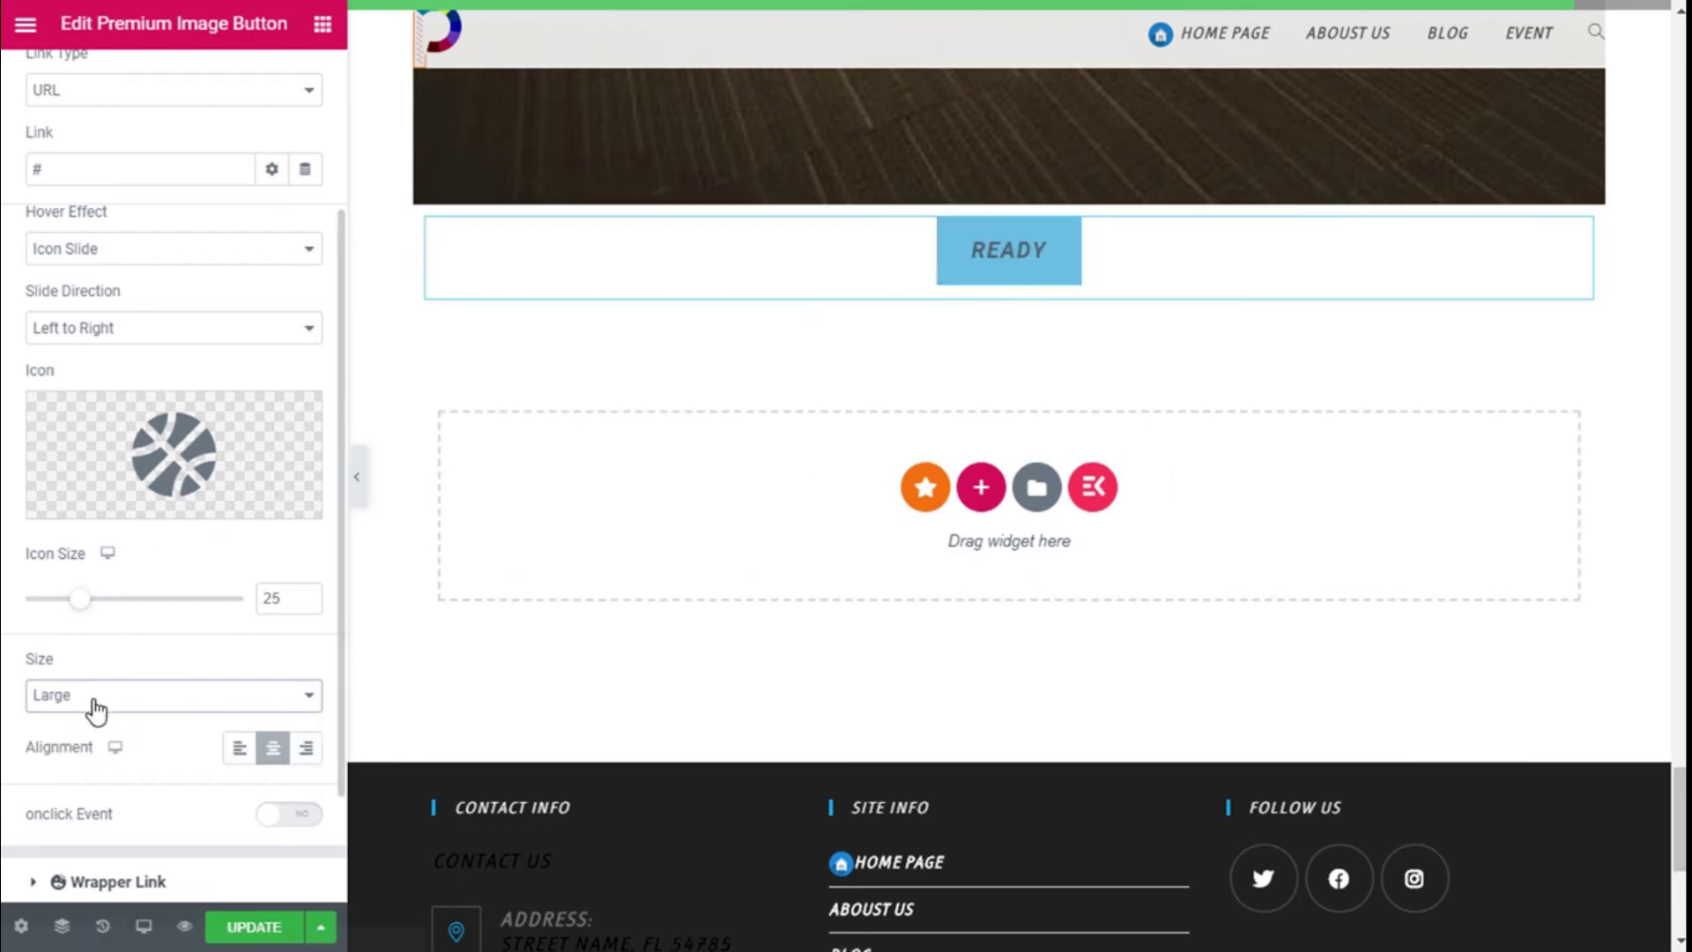
{"action": "scroll", "coordinate": [97, 709], "scroll_direction": "down", "scroll_amount": 2}
{"action": "left_click", "coordinate": [238, 624]}
{"action": "left_click", "coordinate": [305, 624]}
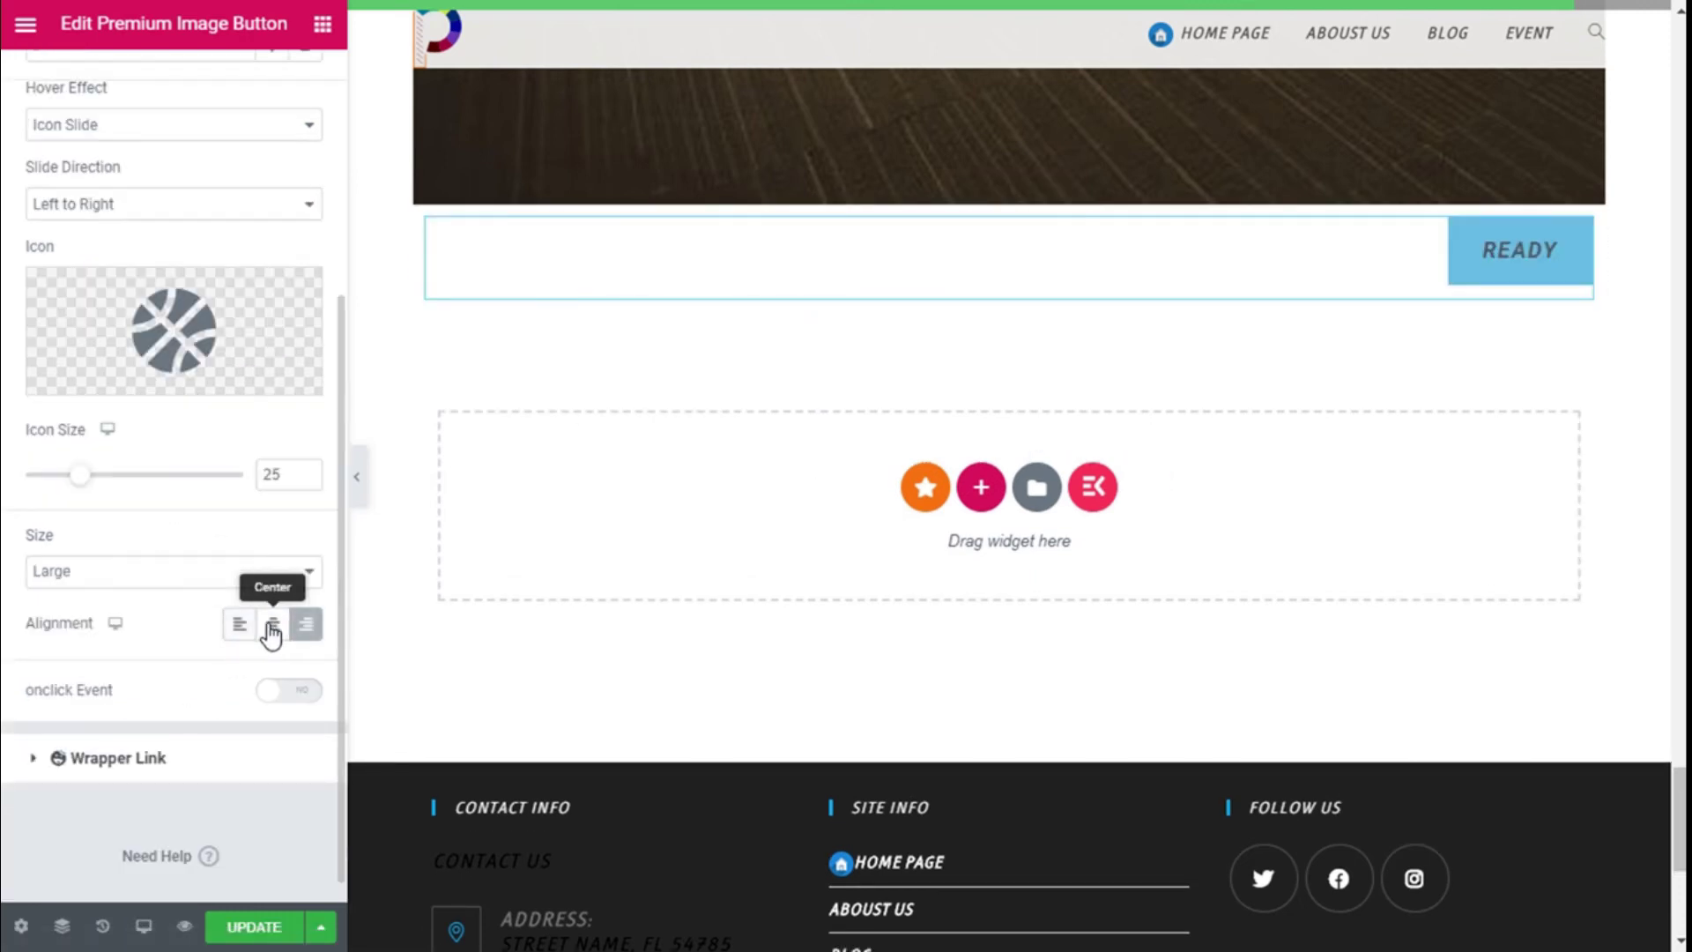
{"action": "left_click", "coordinate": [273, 624]}
{"action": "scroll", "coordinate": [240, 588], "scroll_direction": "up", "scroll_amount": 3}
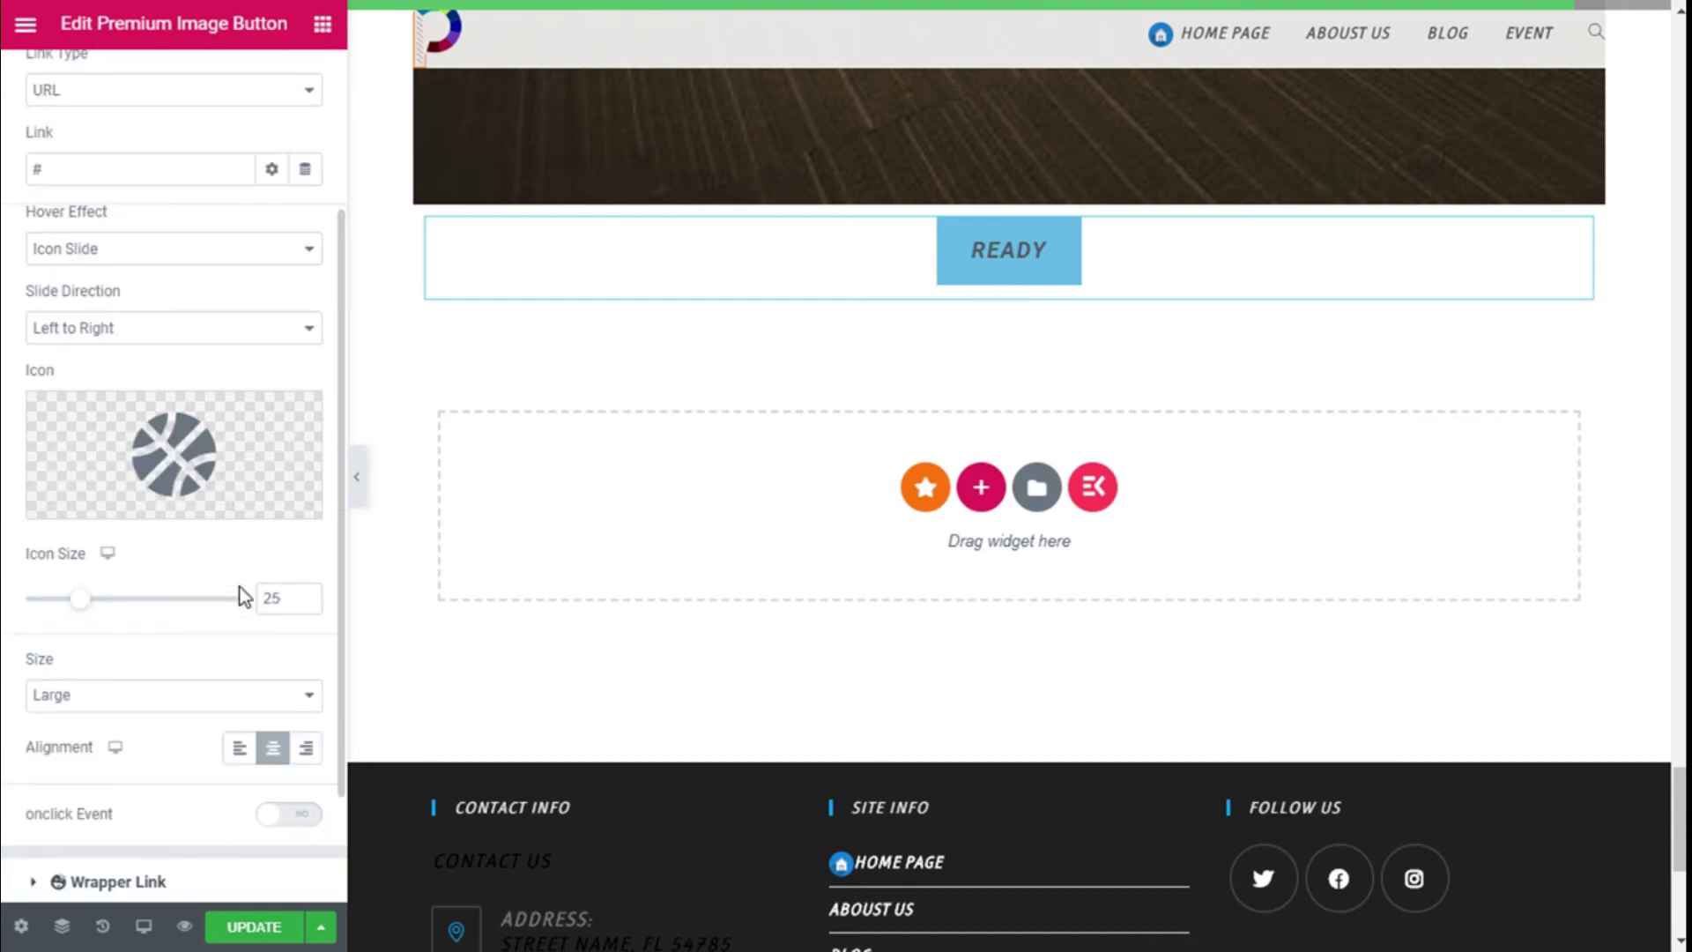
Try the Overlap hover effect with vertical direction, toggling the icon on and off
{"action": "left_click", "coordinate": [220, 377]}
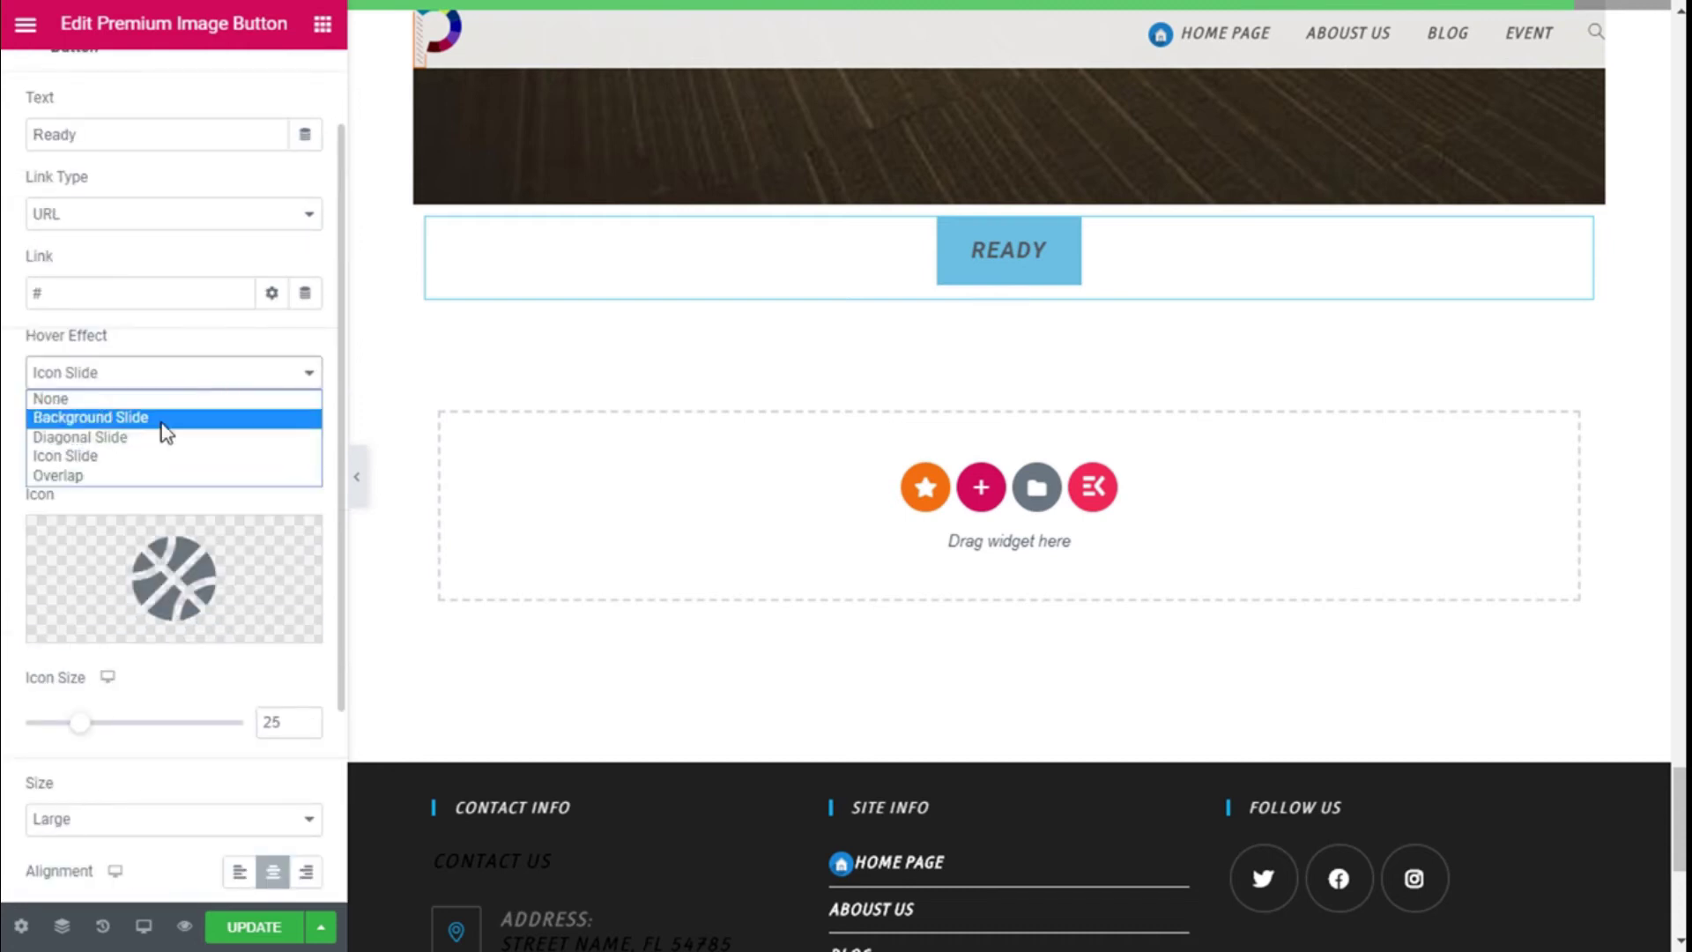
{"action": "left_click", "coordinate": [101, 477]}
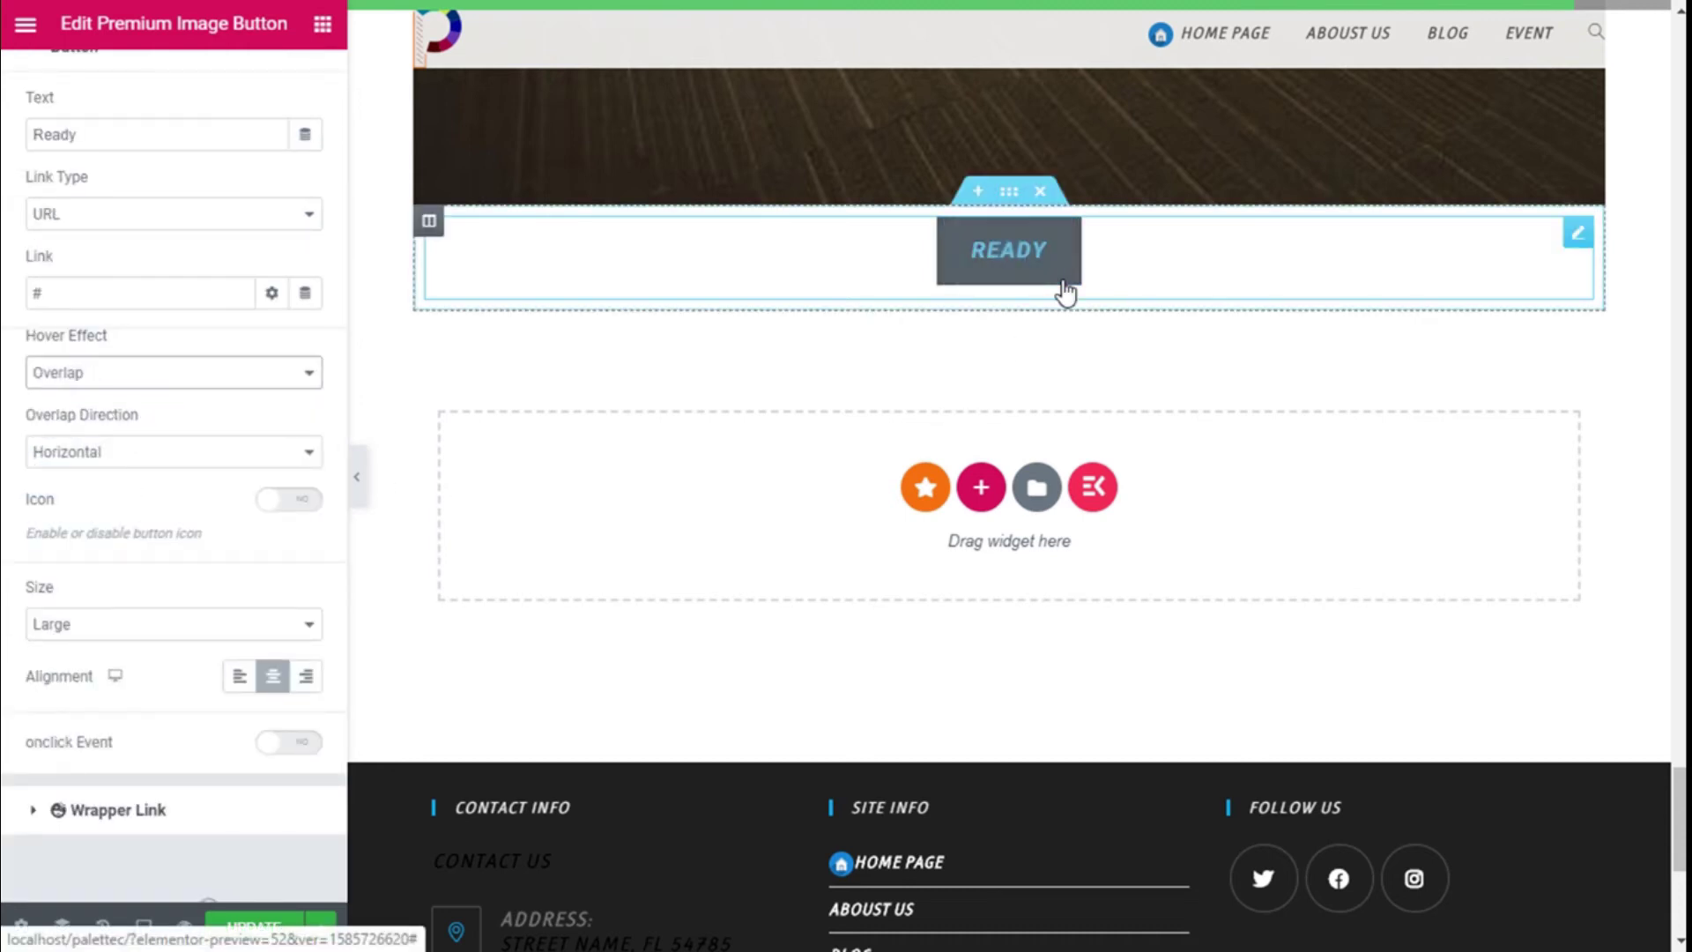
{"action": "left_click", "coordinate": [200, 457]}
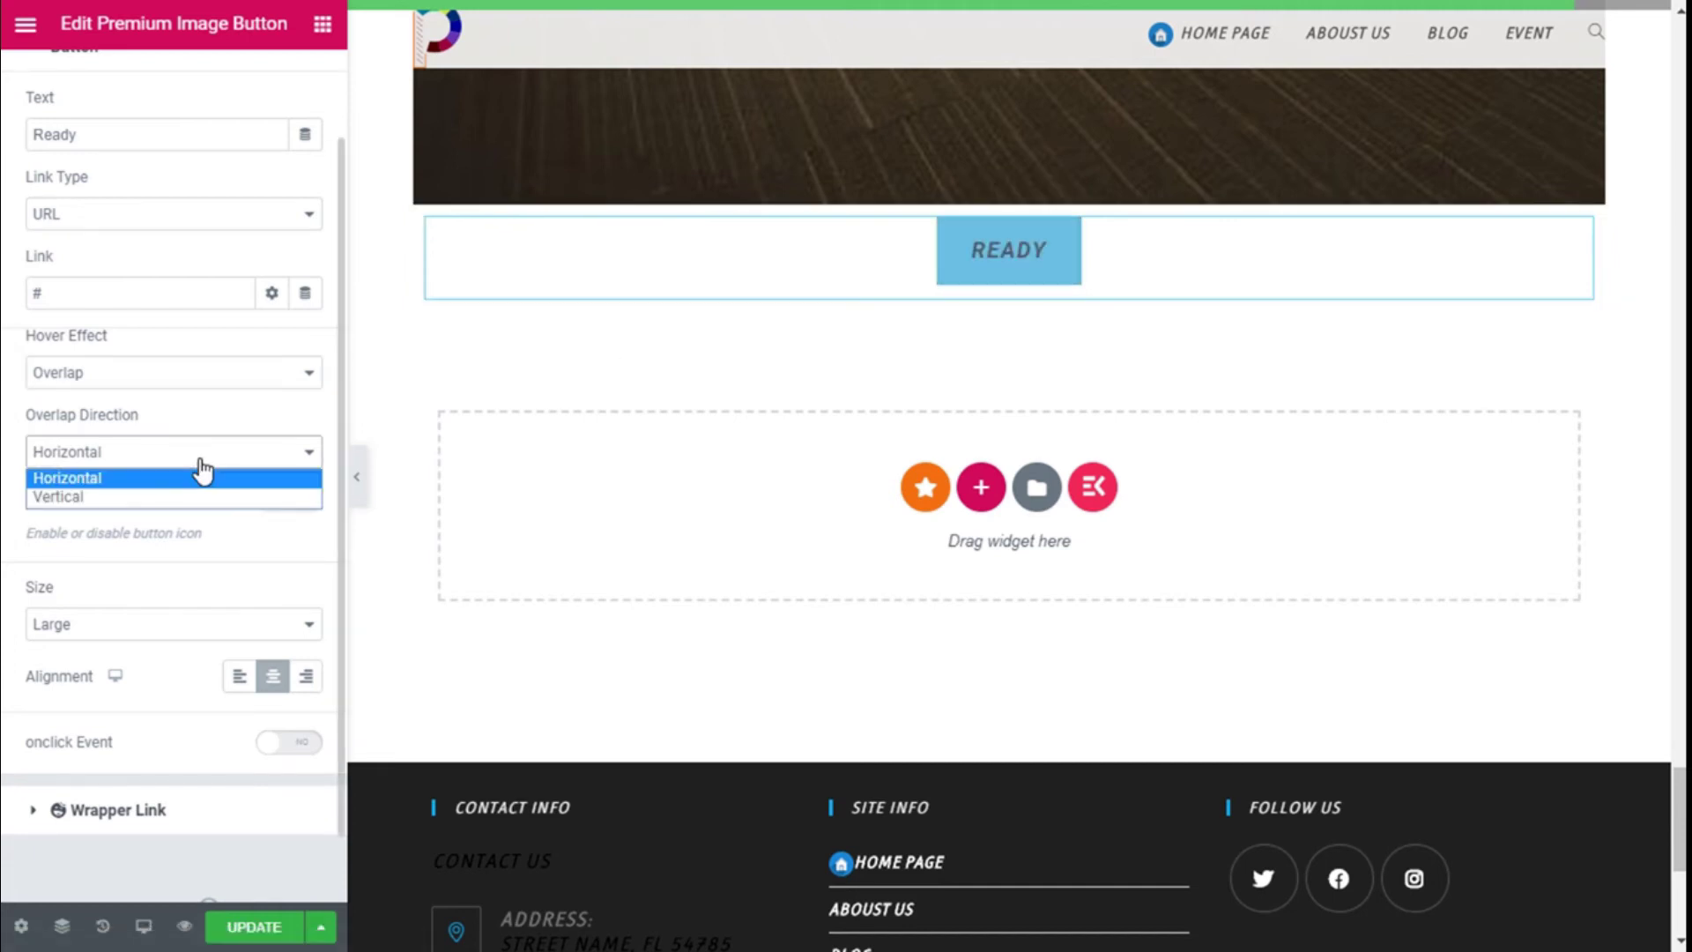
{"action": "left_click", "coordinate": [139, 498]}
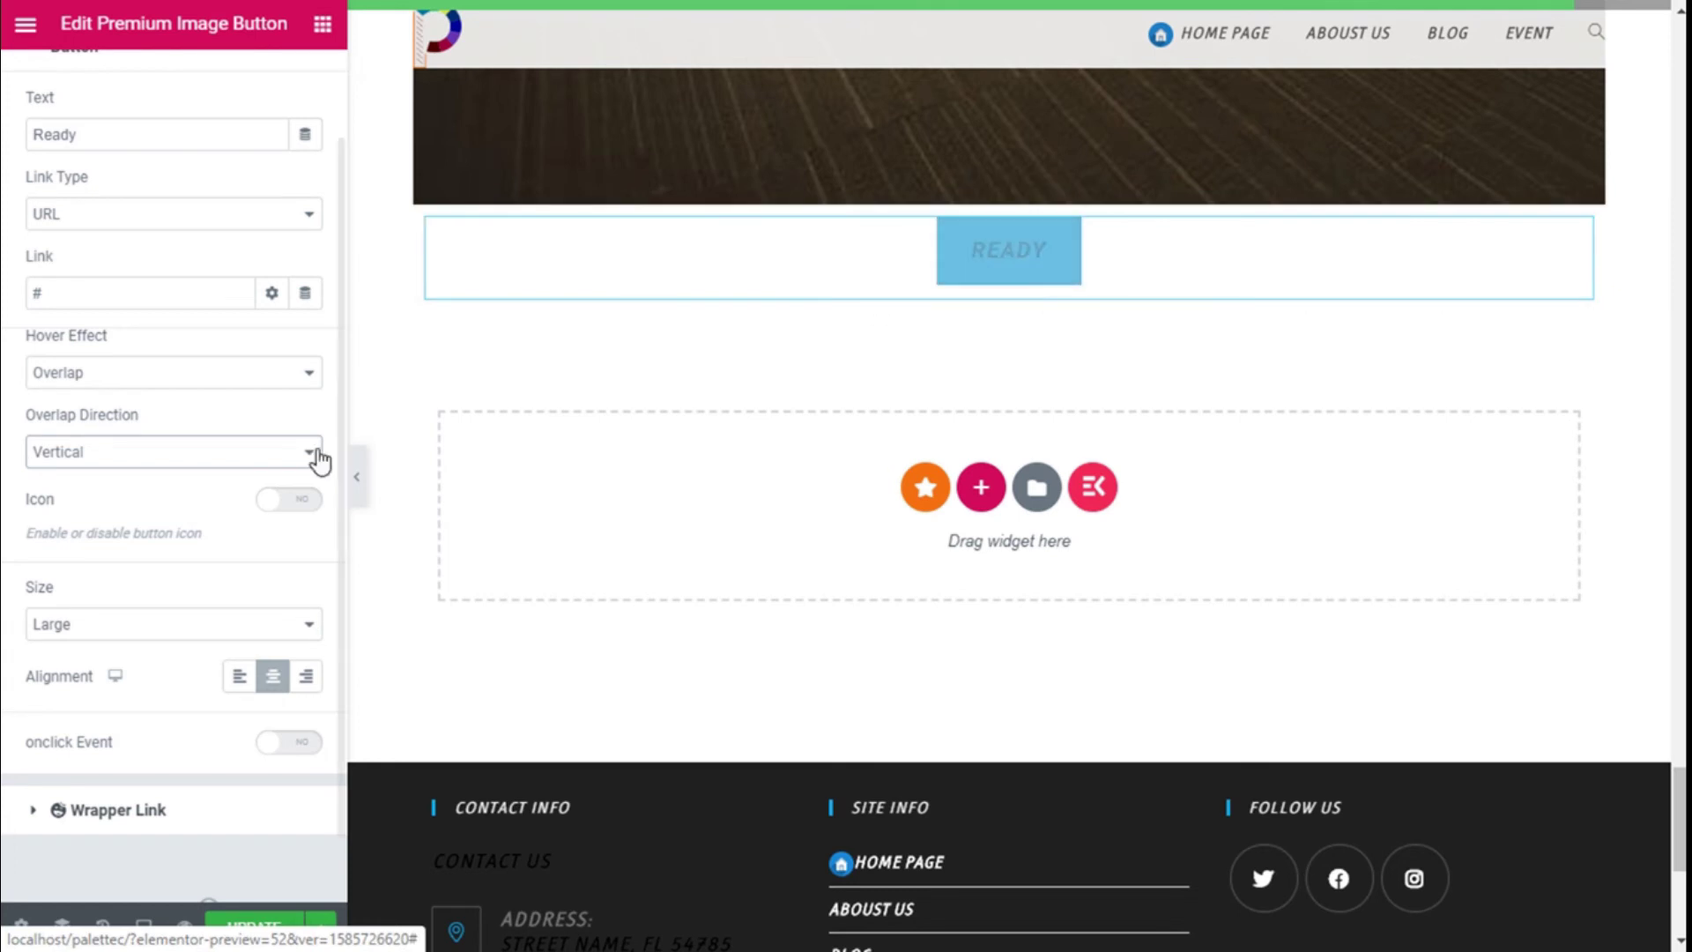
{"action": "left_click", "coordinate": [280, 500]}
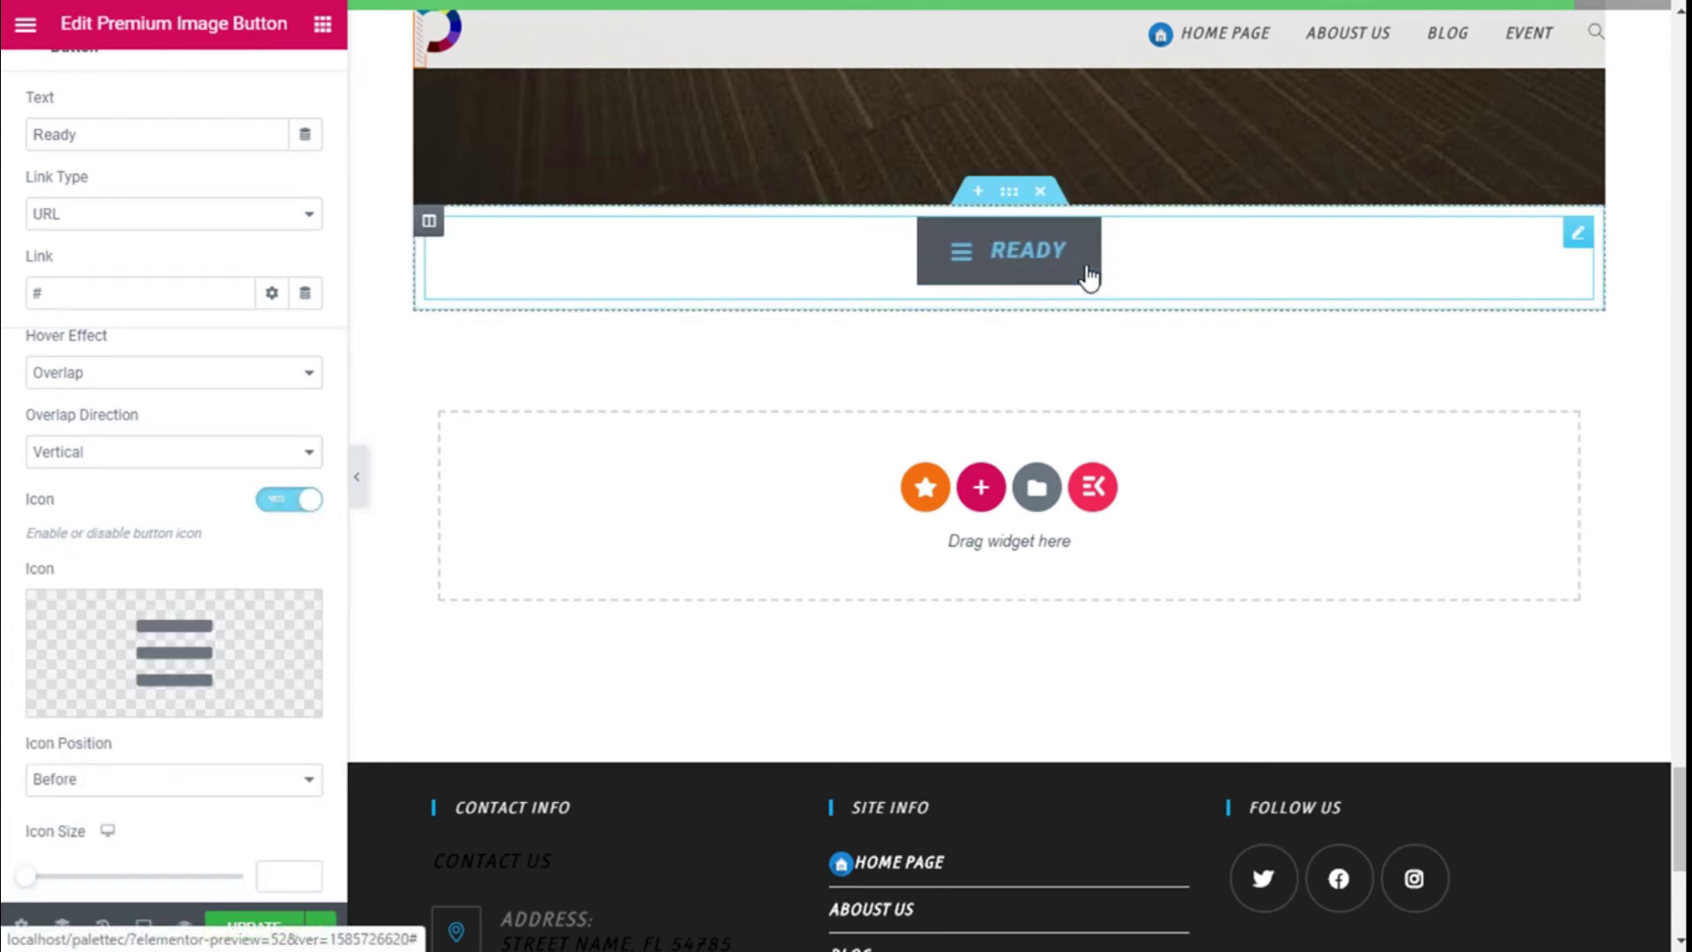
{"action": "left_click", "coordinate": [289, 500]}
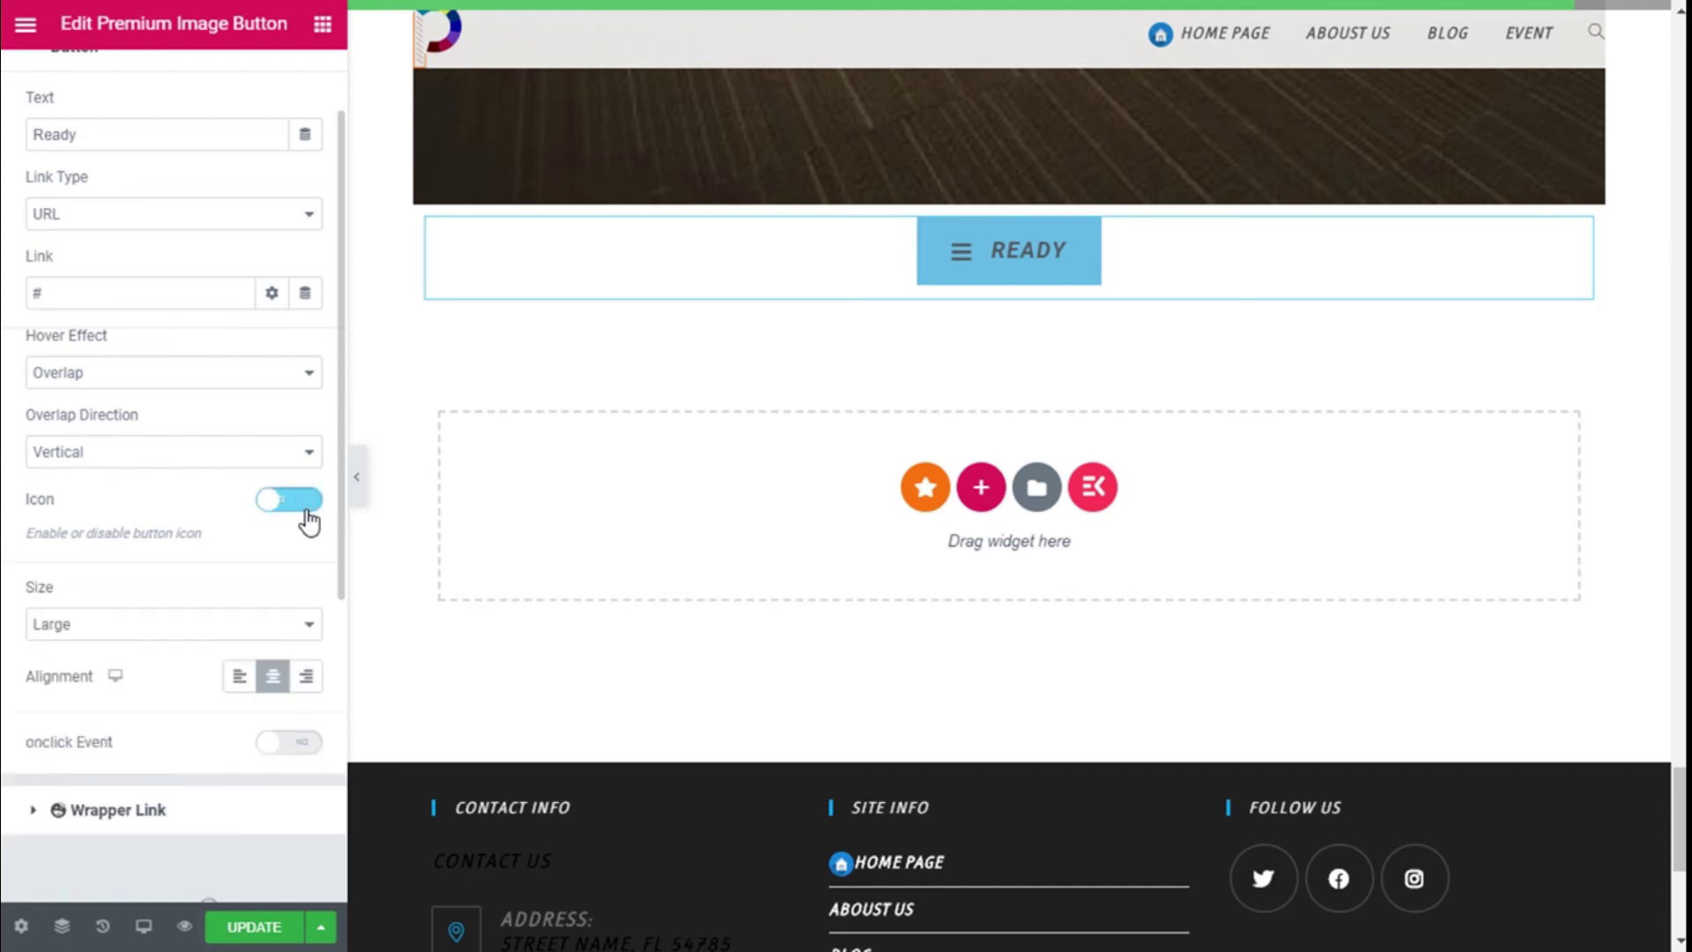
{"action": "left_click", "coordinate": [176, 451]}
Set the hover effect back to Icon Slide, keeping the Left to Right direction
{"action": "left_click", "coordinate": [210, 356]}
{"action": "left_click", "coordinate": [212, 372]}
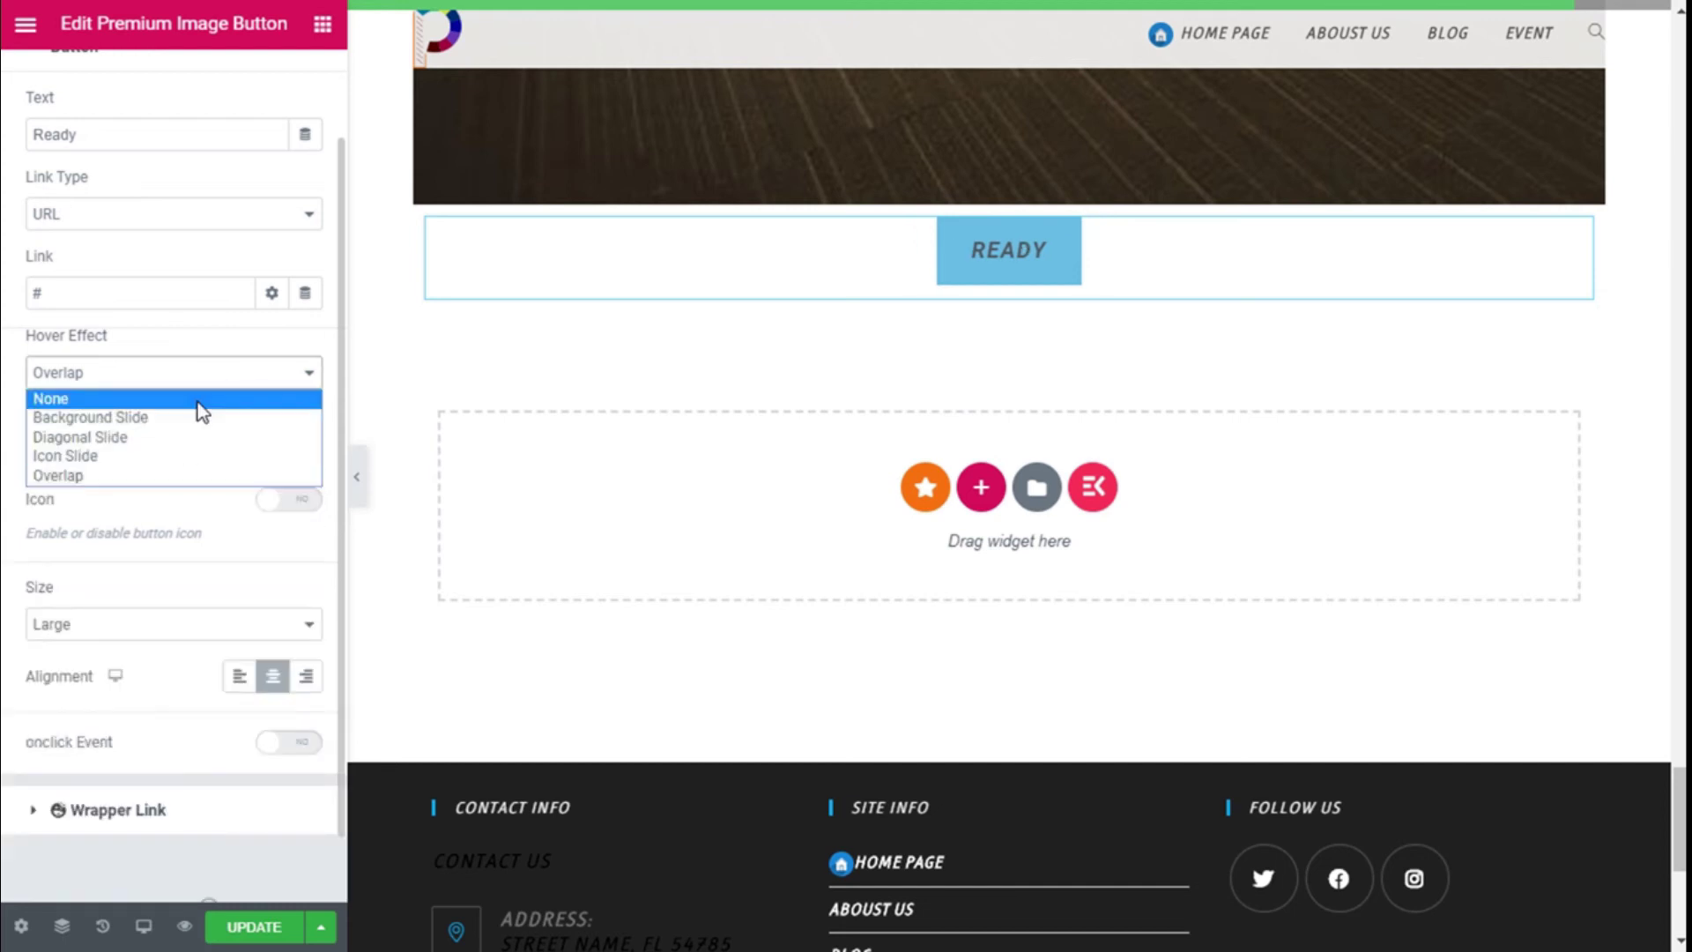
{"action": "left_click", "coordinate": [176, 454]}
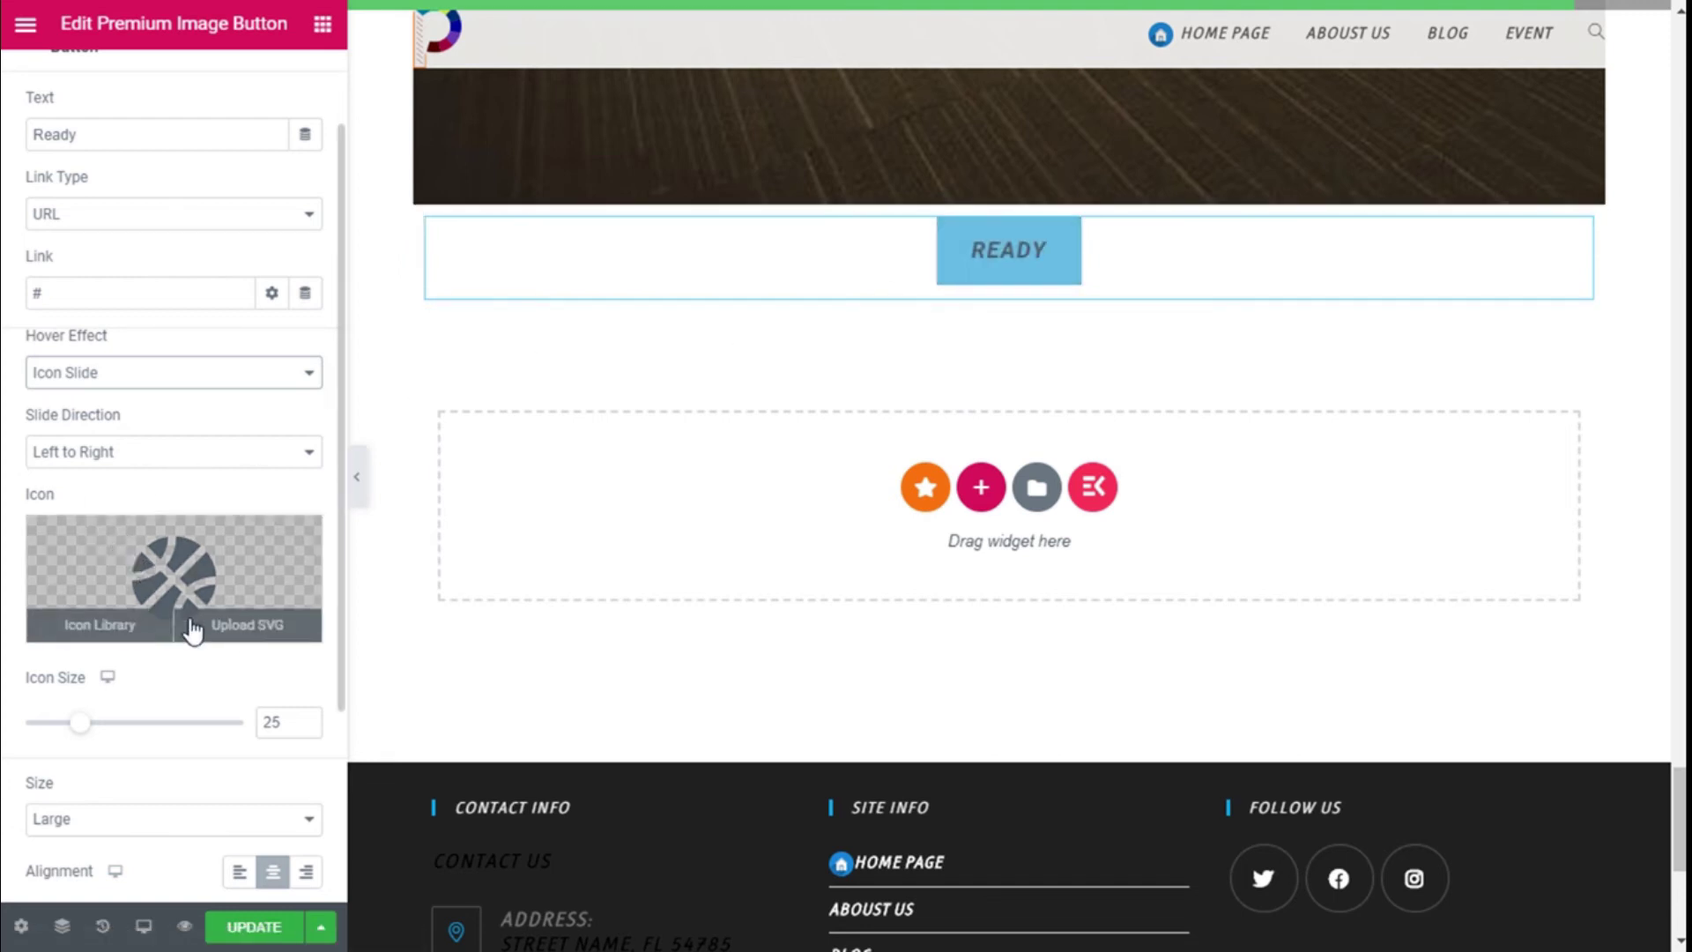
{"action": "scroll", "coordinate": [201, 656], "scroll_direction": "down", "scroll_amount": 2}
Open the Style tab's Typography popover and browse font families without changing them
{"action": "scroll", "coordinate": [198, 652], "scroll_direction": "up", "scroll_amount": 3}
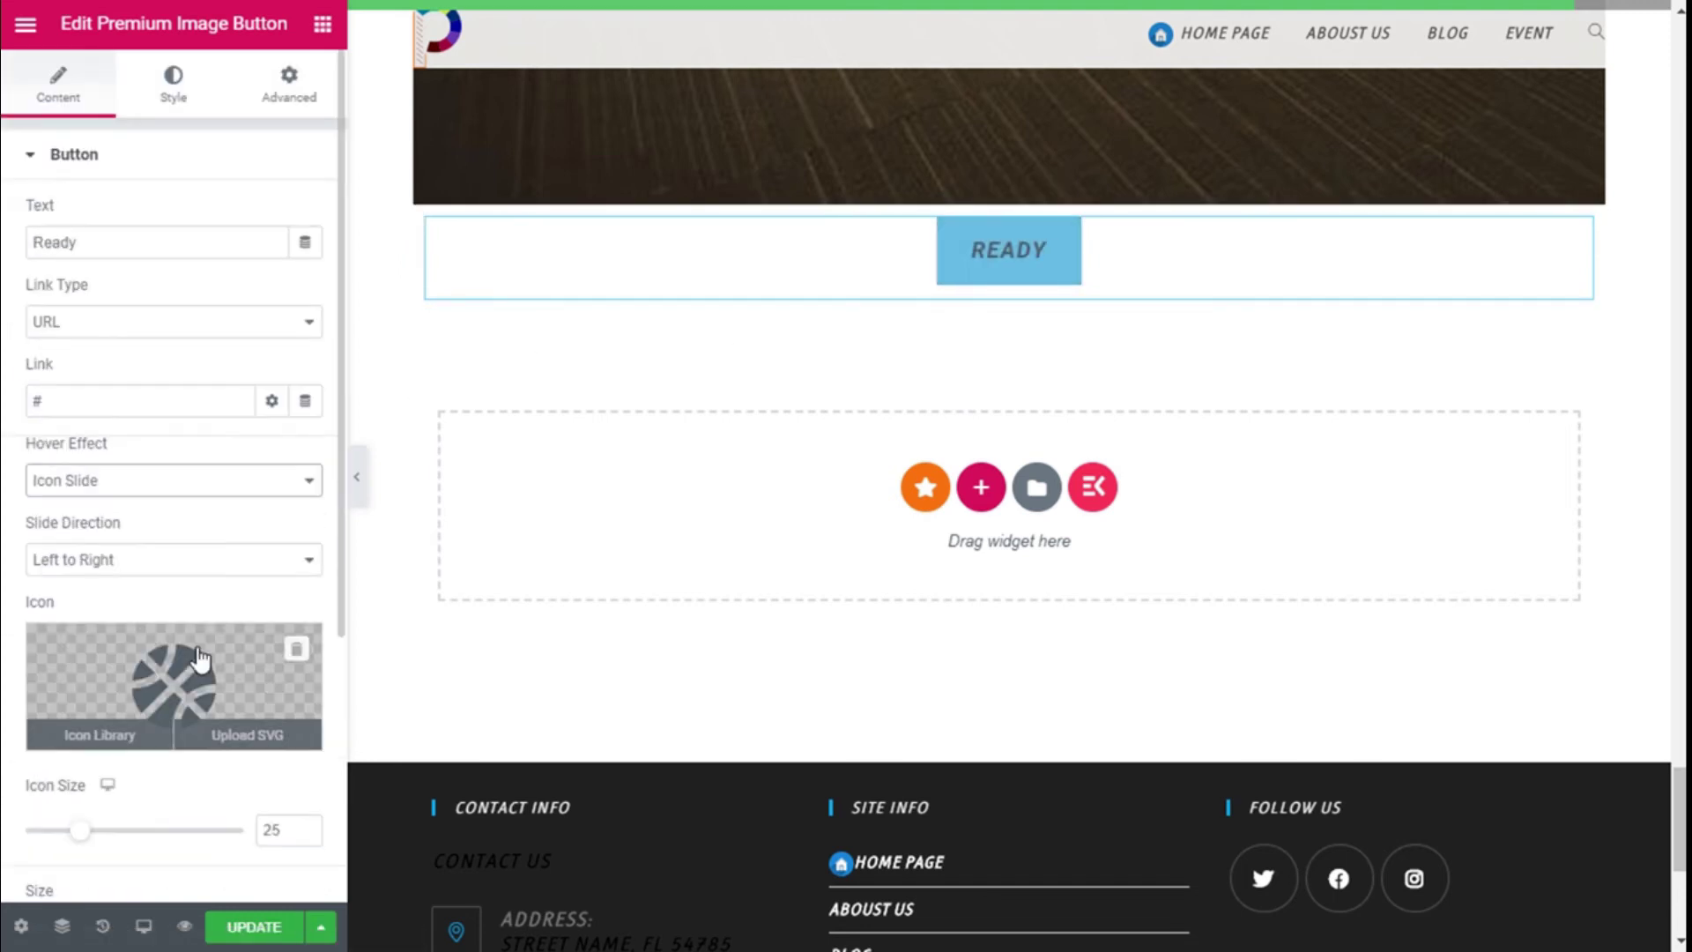
{"action": "left_click", "coordinate": [174, 88]}
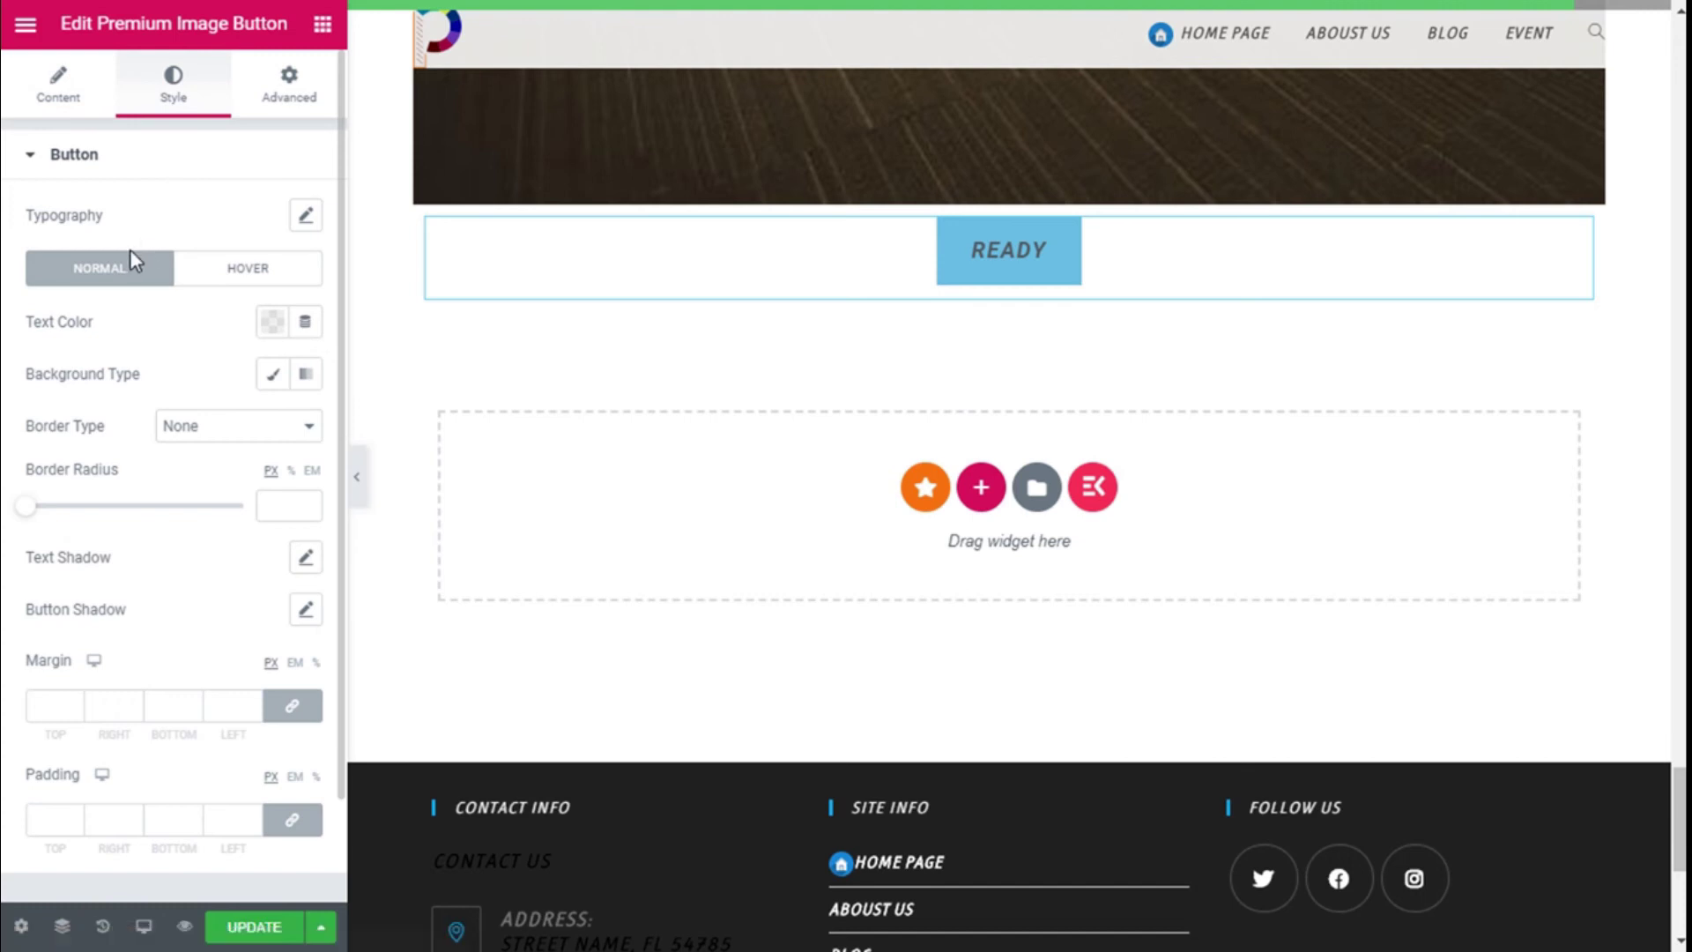
{"action": "left_click", "coordinate": [303, 218]}
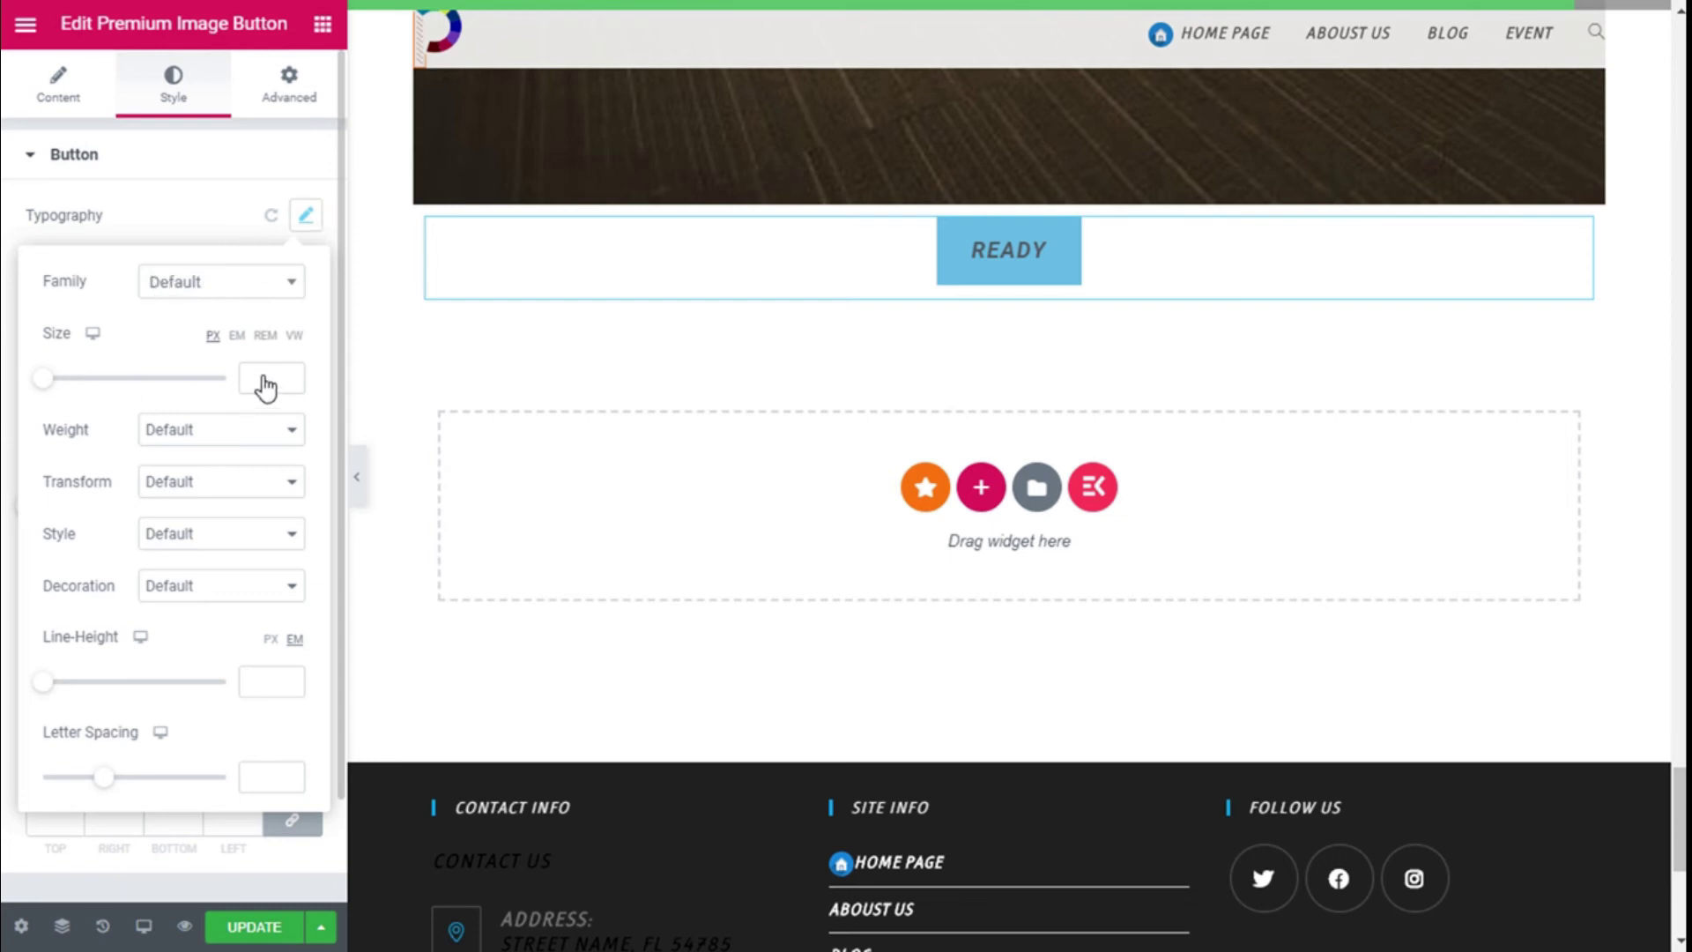
{"action": "left_click", "coordinate": [201, 270]}
{"action": "left_click", "coordinate": [201, 296]}
Review weight, transform, style and decoration options, leaving all at Default, and close the popover
{"action": "scroll", "coordinate": [222, 414], "scroll_direction": "down", "scroll_amount": 1}
{"action": "left_click", "coordinate": [182, 322]}
{"action": "left_click", "coordinate": [185, 326]}
{"action": "left_click", "coordinate": [183, 365]}
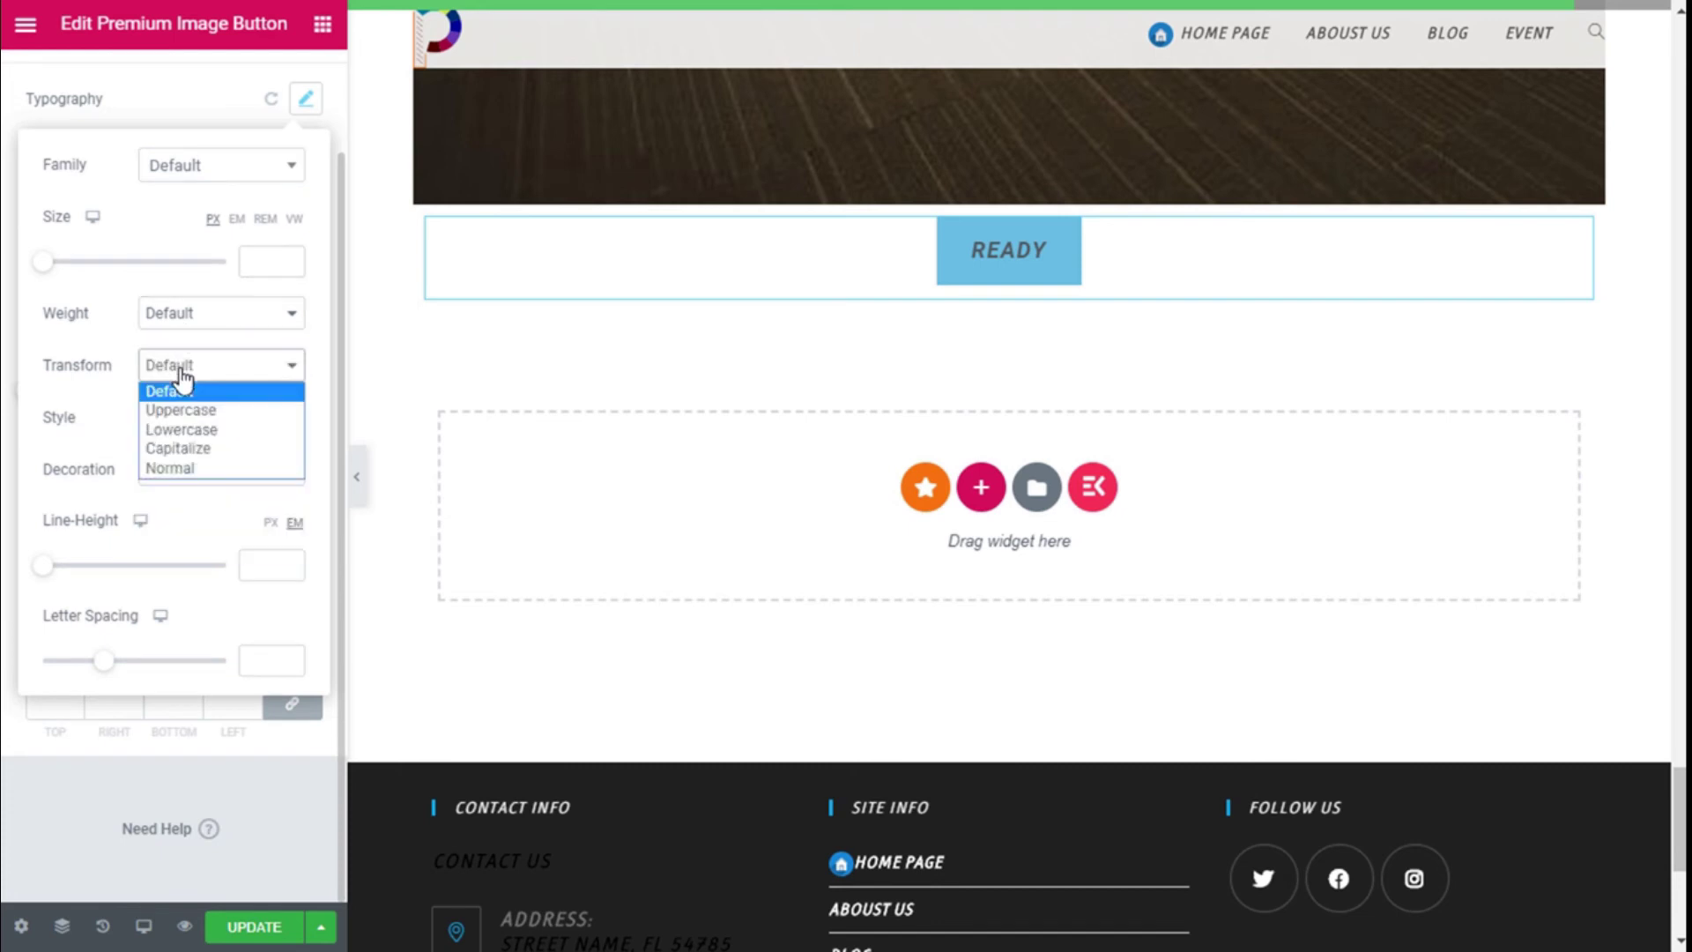
{"action": "left_click", "coordinate": [181, 381]}
{"action": "left_click", "coordinate": [183, 417]}
{"action": "left_click", "coordinate": [185, 423]}
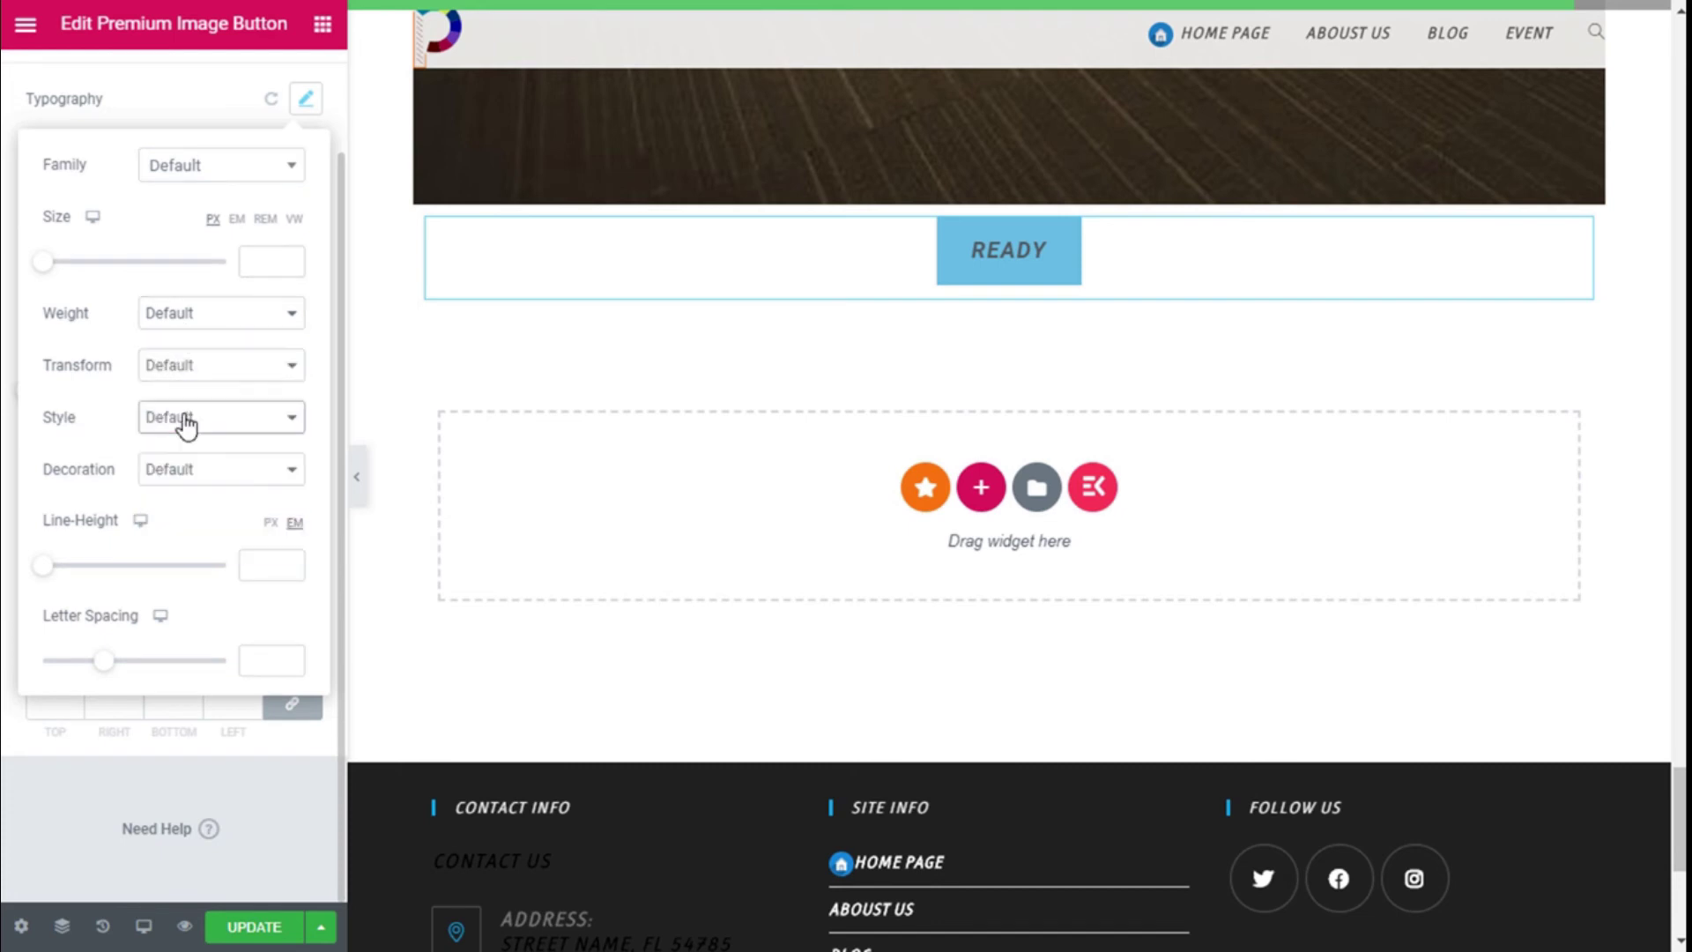
{"action": "left_click", "coordinate": [213, 481]}
{"action": "left_click", "coordinate": [213, 490]}
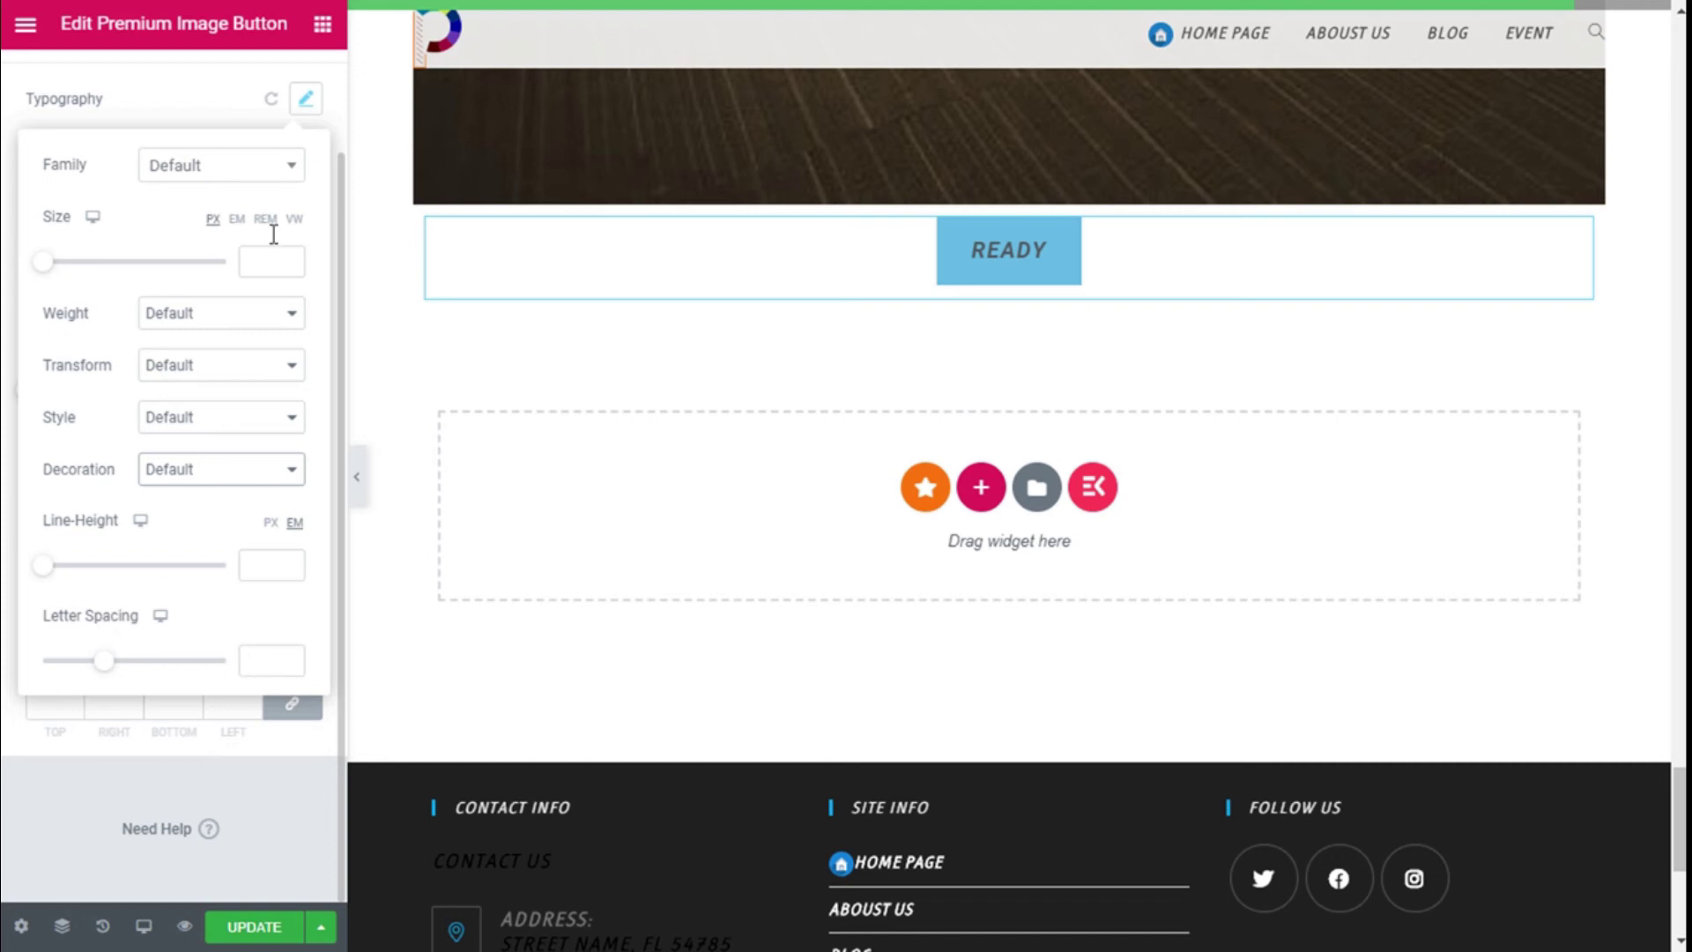
{"action": "left_click", "coordinate": [304, 108]}
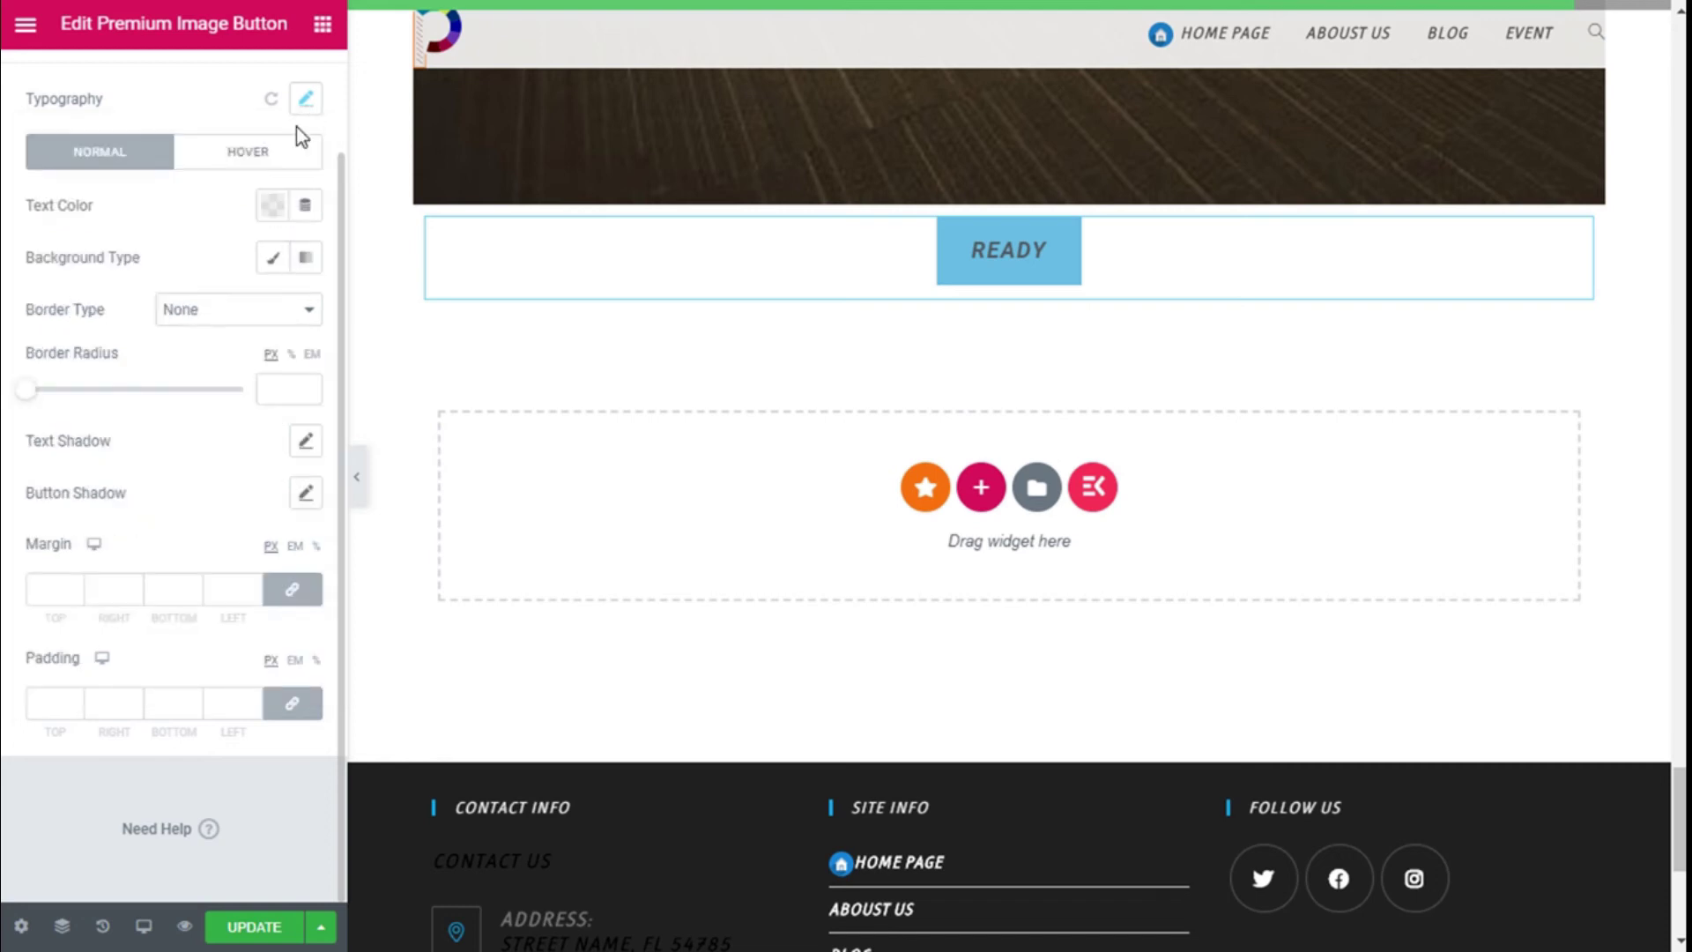
Set the button text colour to white and a Classic background colour of green #61CE70
{"action": "left_click", "coordinate": [273, 206]}
{"action": "left_click", "coordinate": [381, 265]}
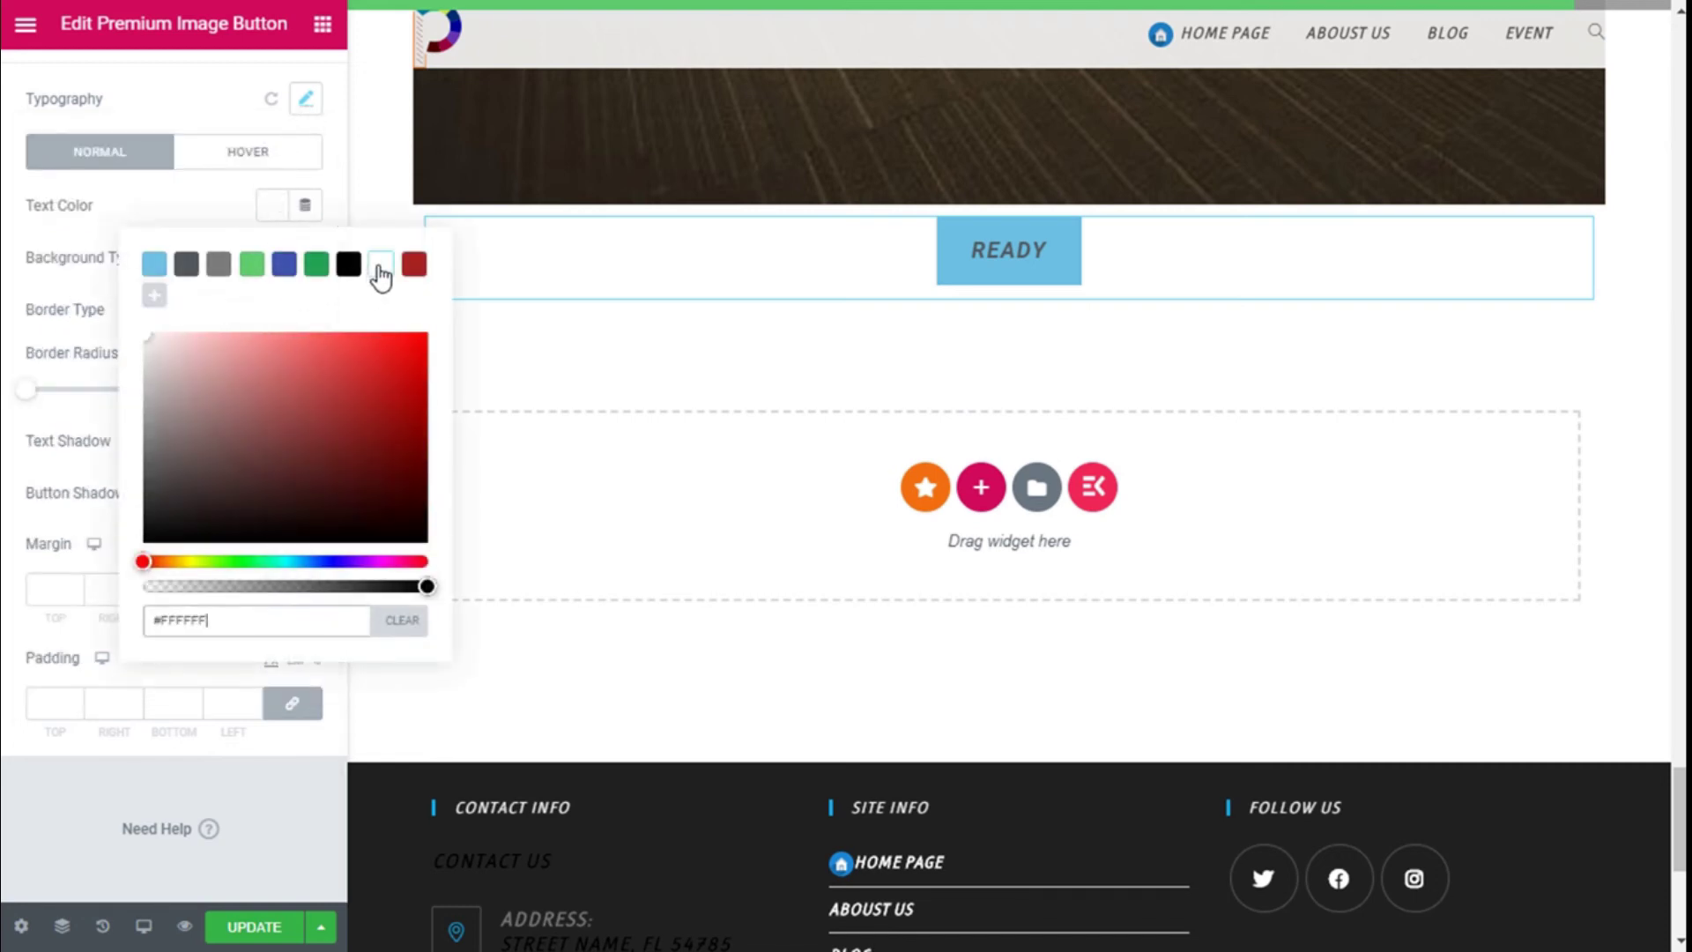
{"action": "left_click", "coordinate": [272, 212]}
{"action": "left_click", "coordinate": [275, 259]}
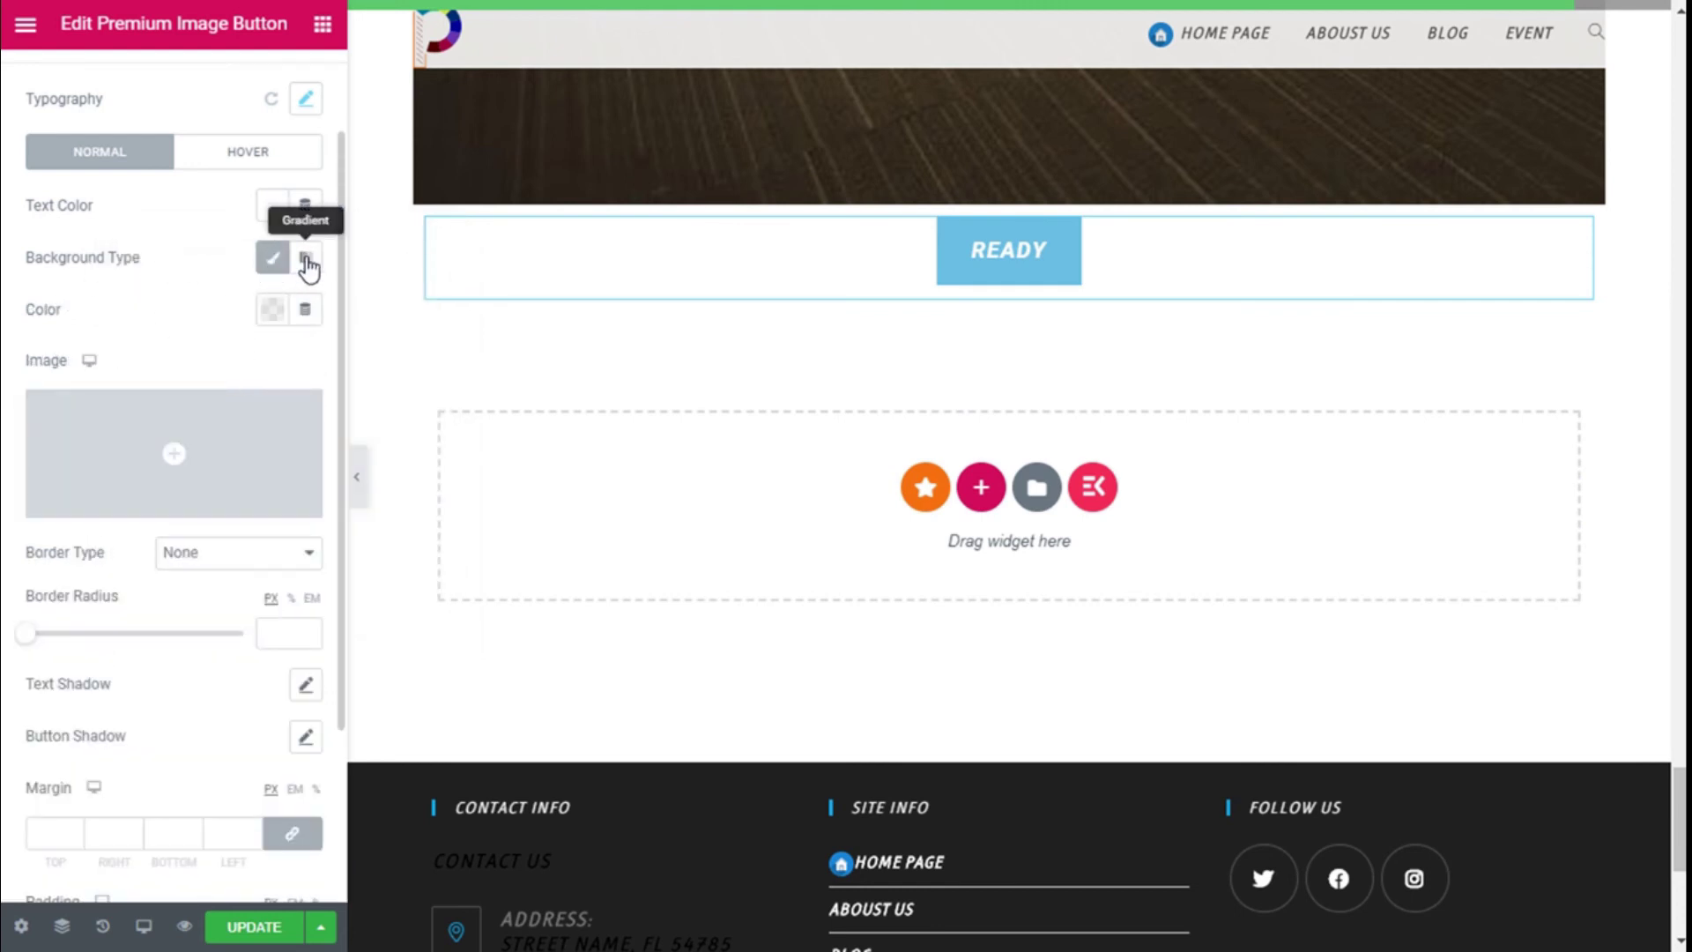
{"action": "left_click", "coordinate": [273, 308]}
{"action": "left_click", "coordinate": [252, 368]}
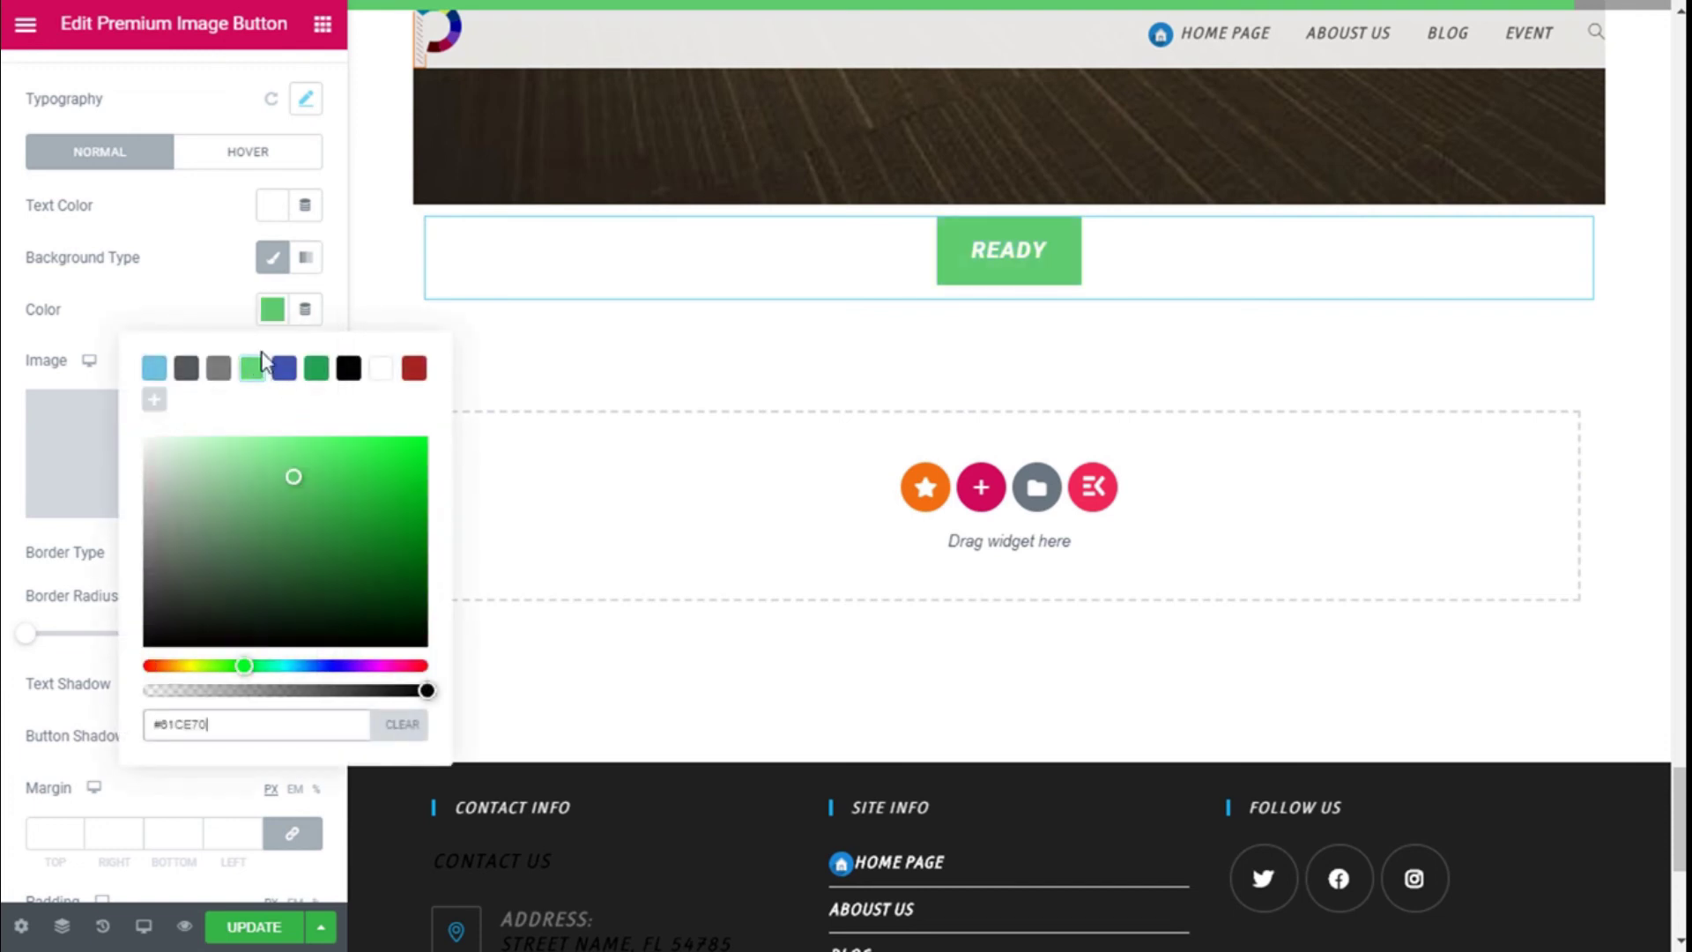
{"action": "left_click", "coordinate": [273, 310]}
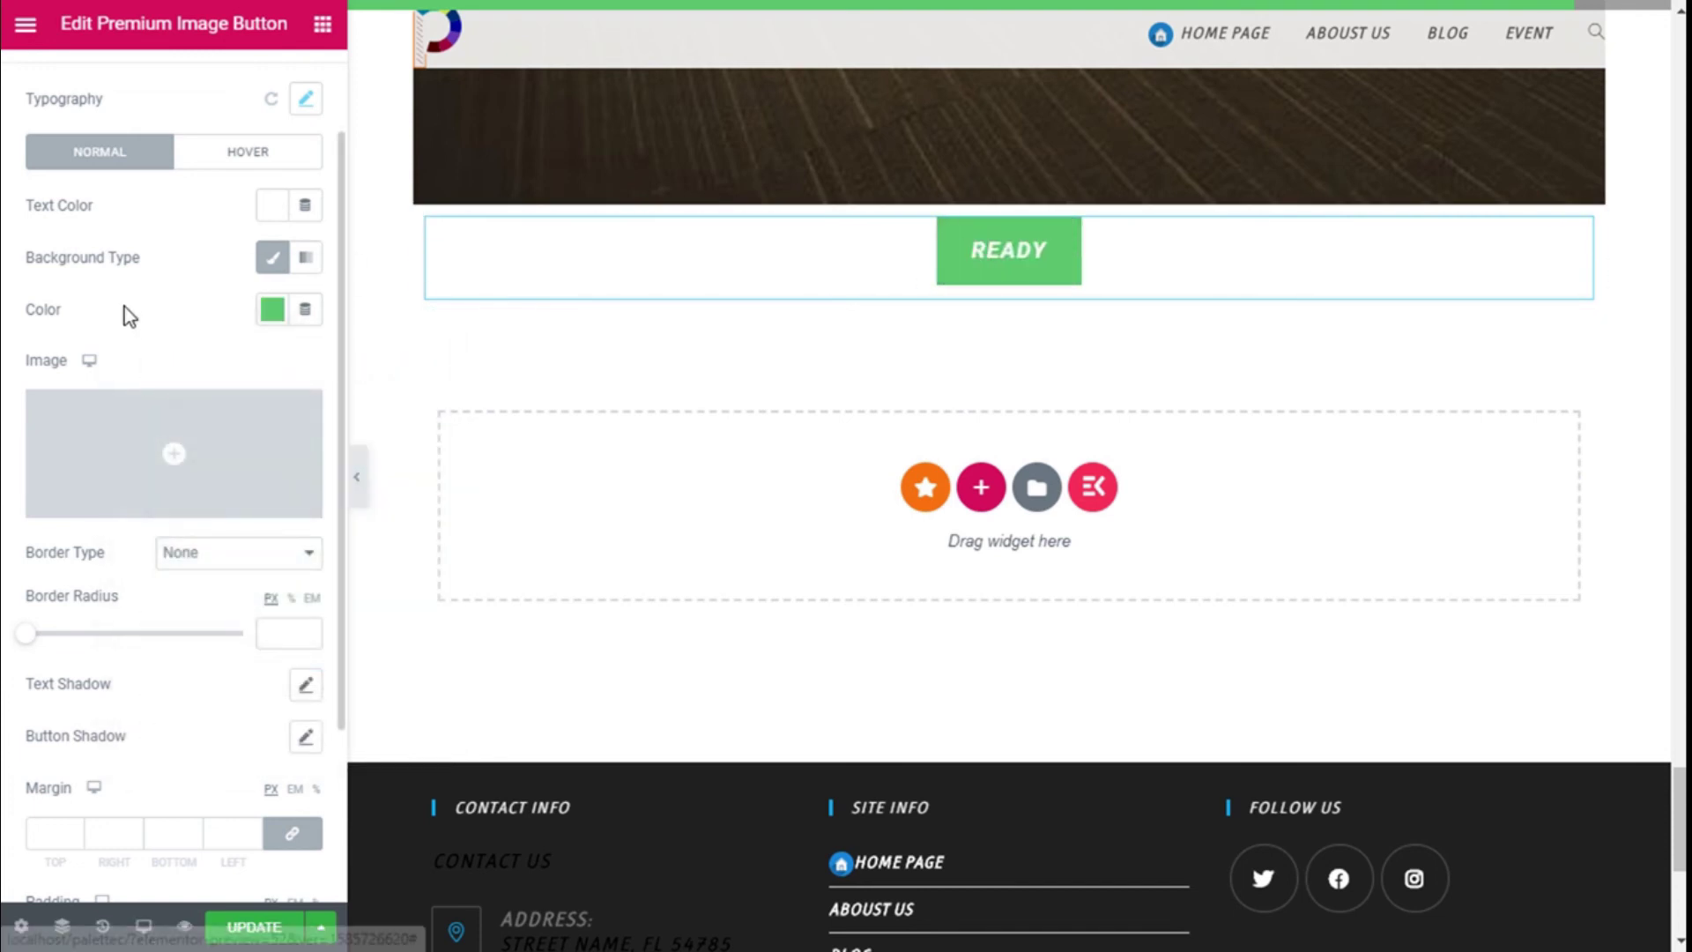
{"action": "mouse_move", "coordinate": [173, 447]}
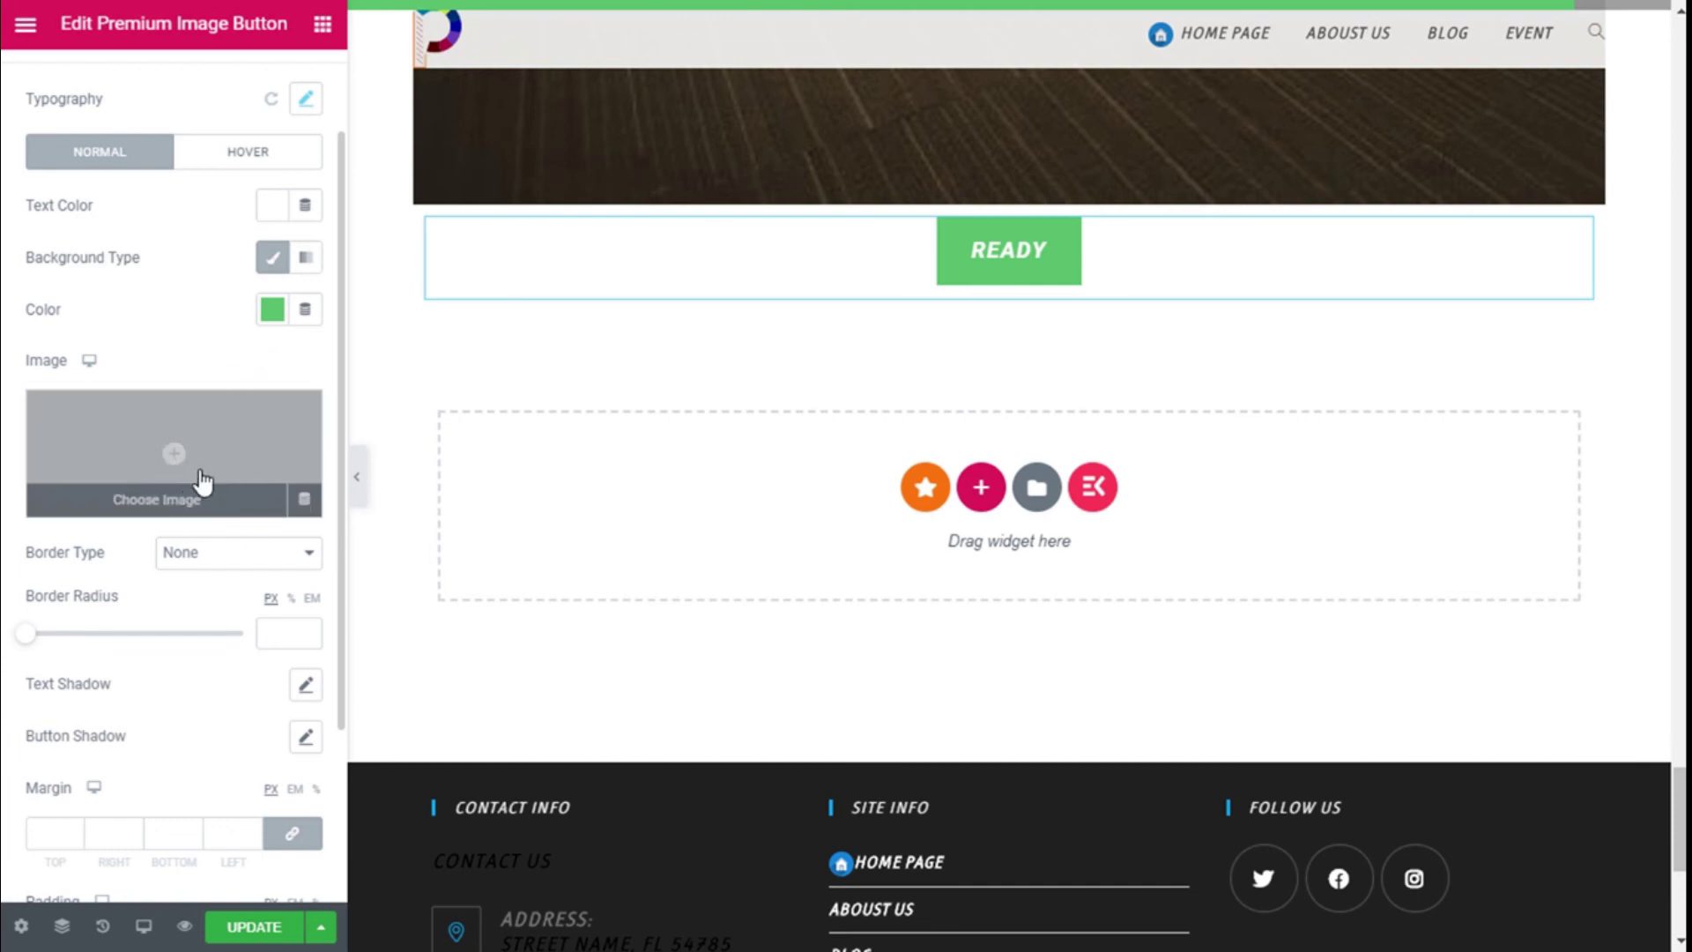
{"action": "scroll", "coordinate": [204, 484], "scroll_direction": "down", "scroll_amount": 2}
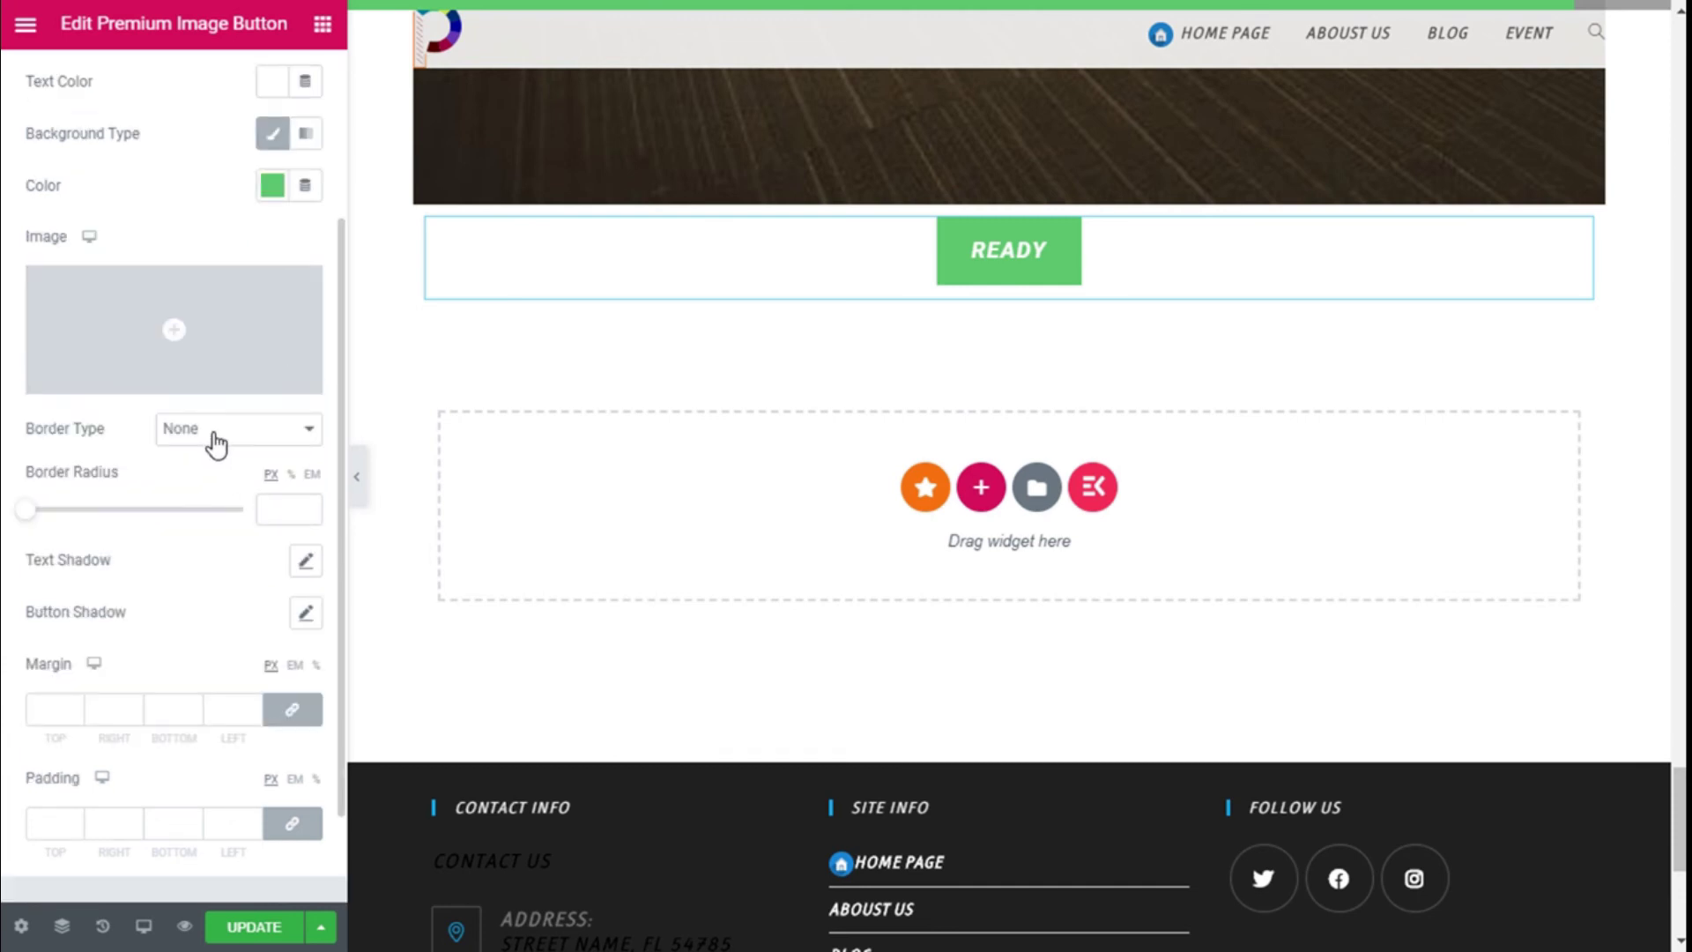
{"action": "scroll", "coordinate": [183, 460], "scroll_direction": "down", "scroll_amount": 2}
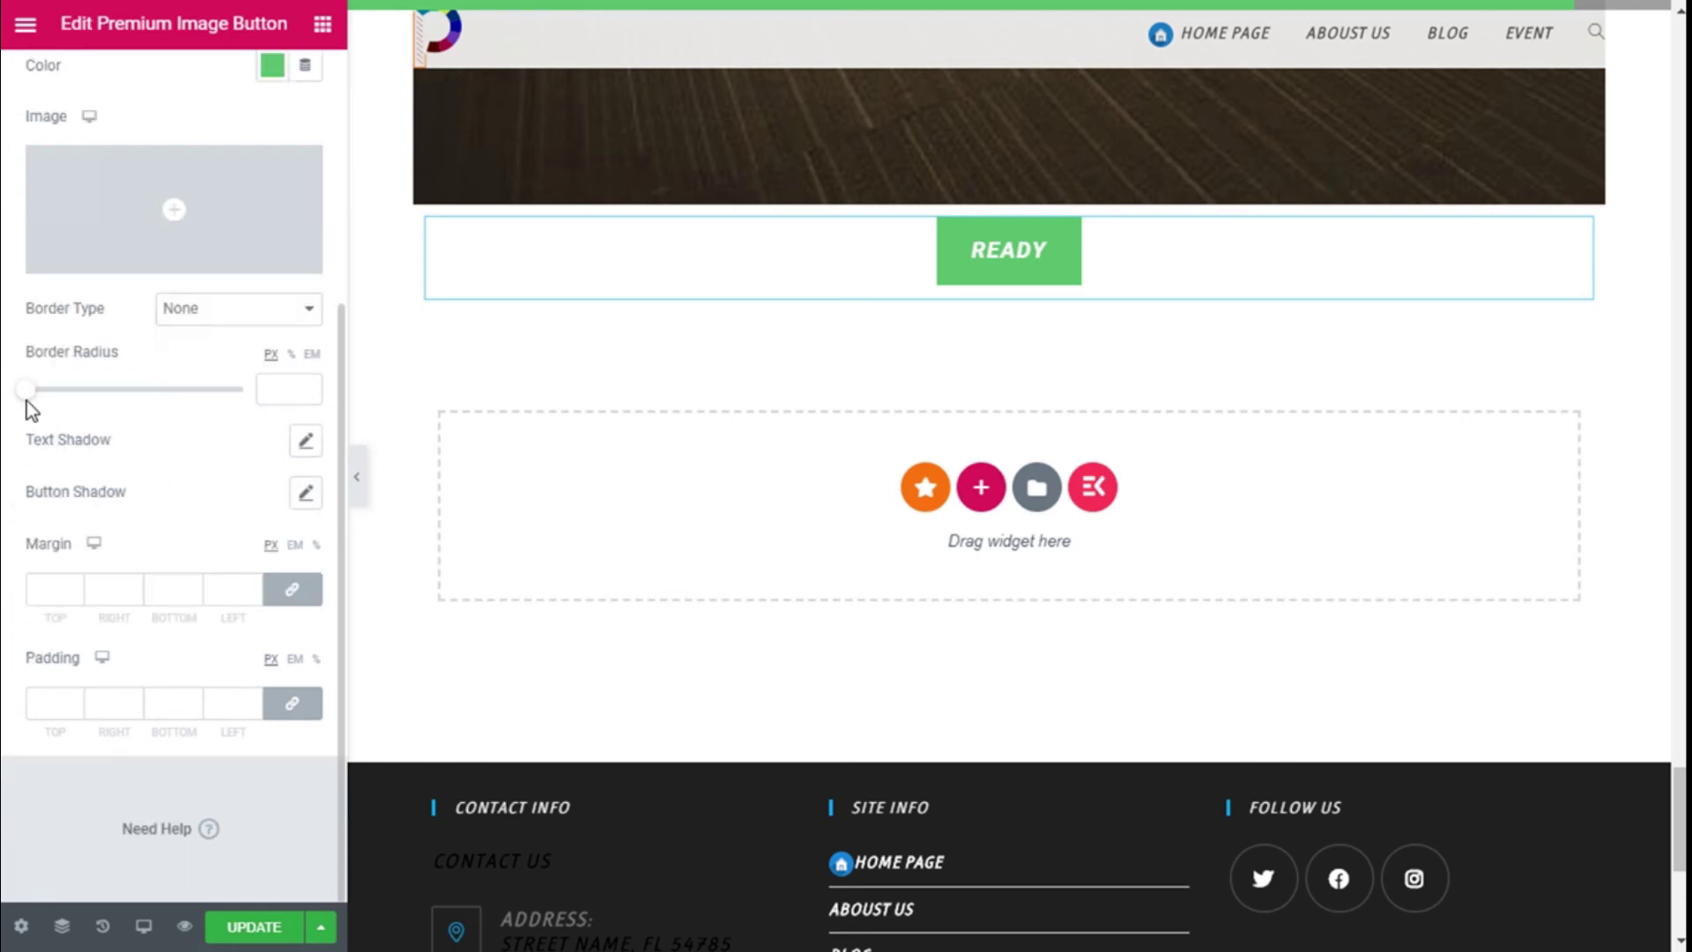
Give the READY button's normal state a solid, 1 px wide white border
{"action": "left_click", "coordinate": [231, 330]}
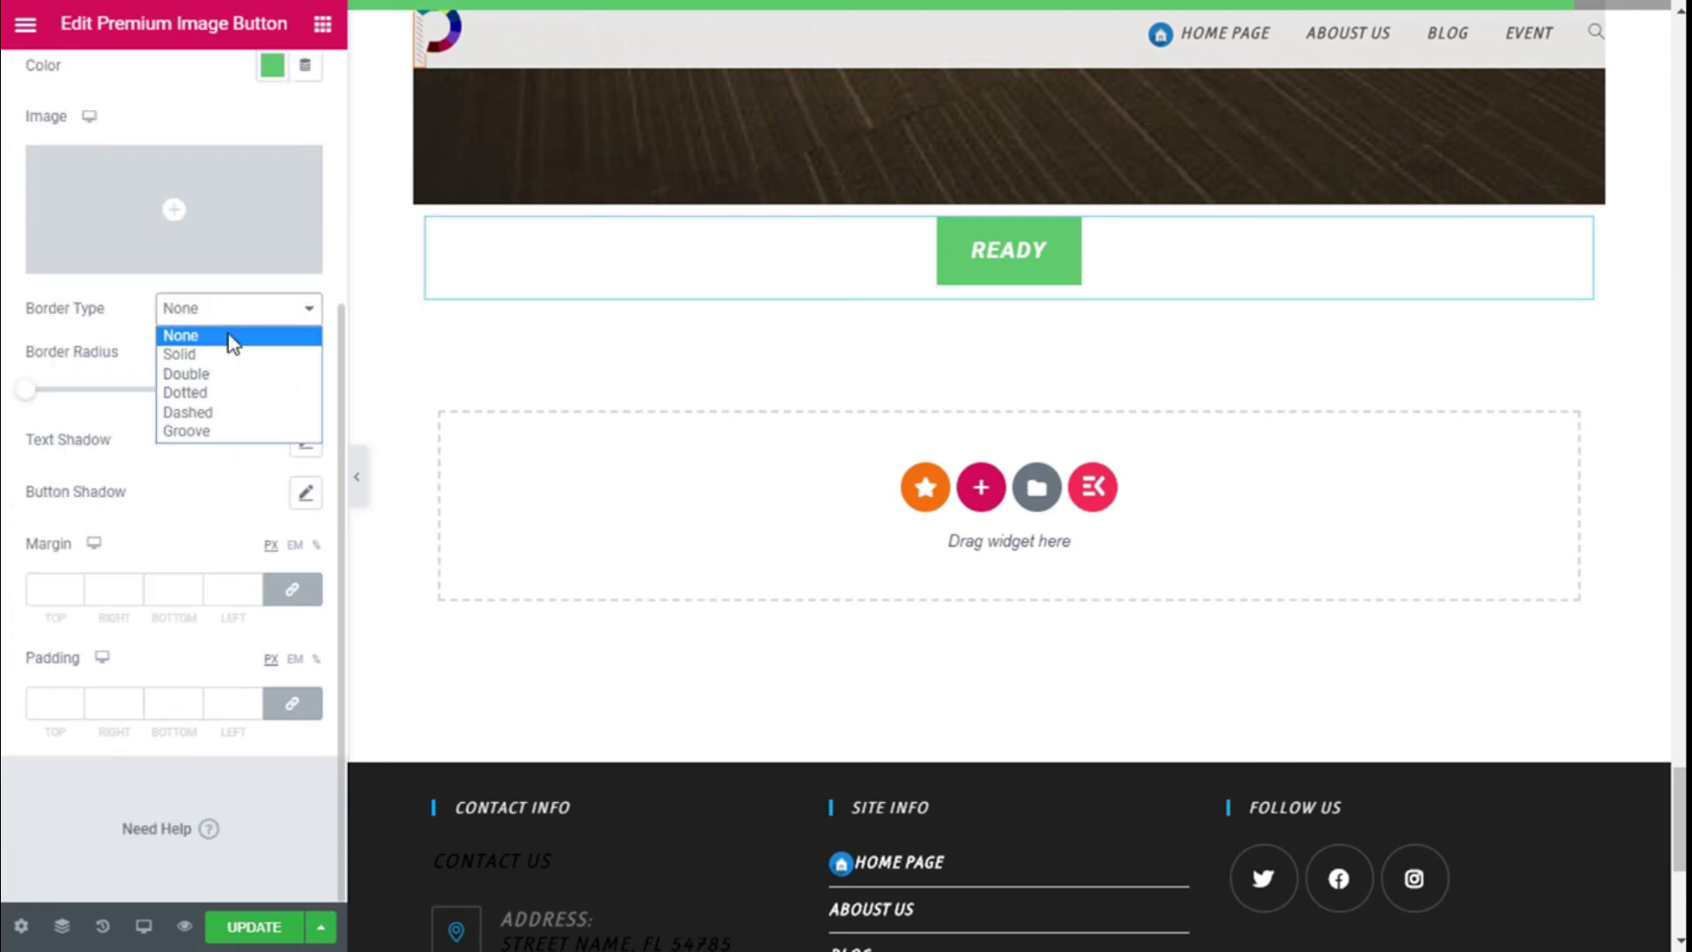
{"action": "left_click", "coordinate": [228, 353]}
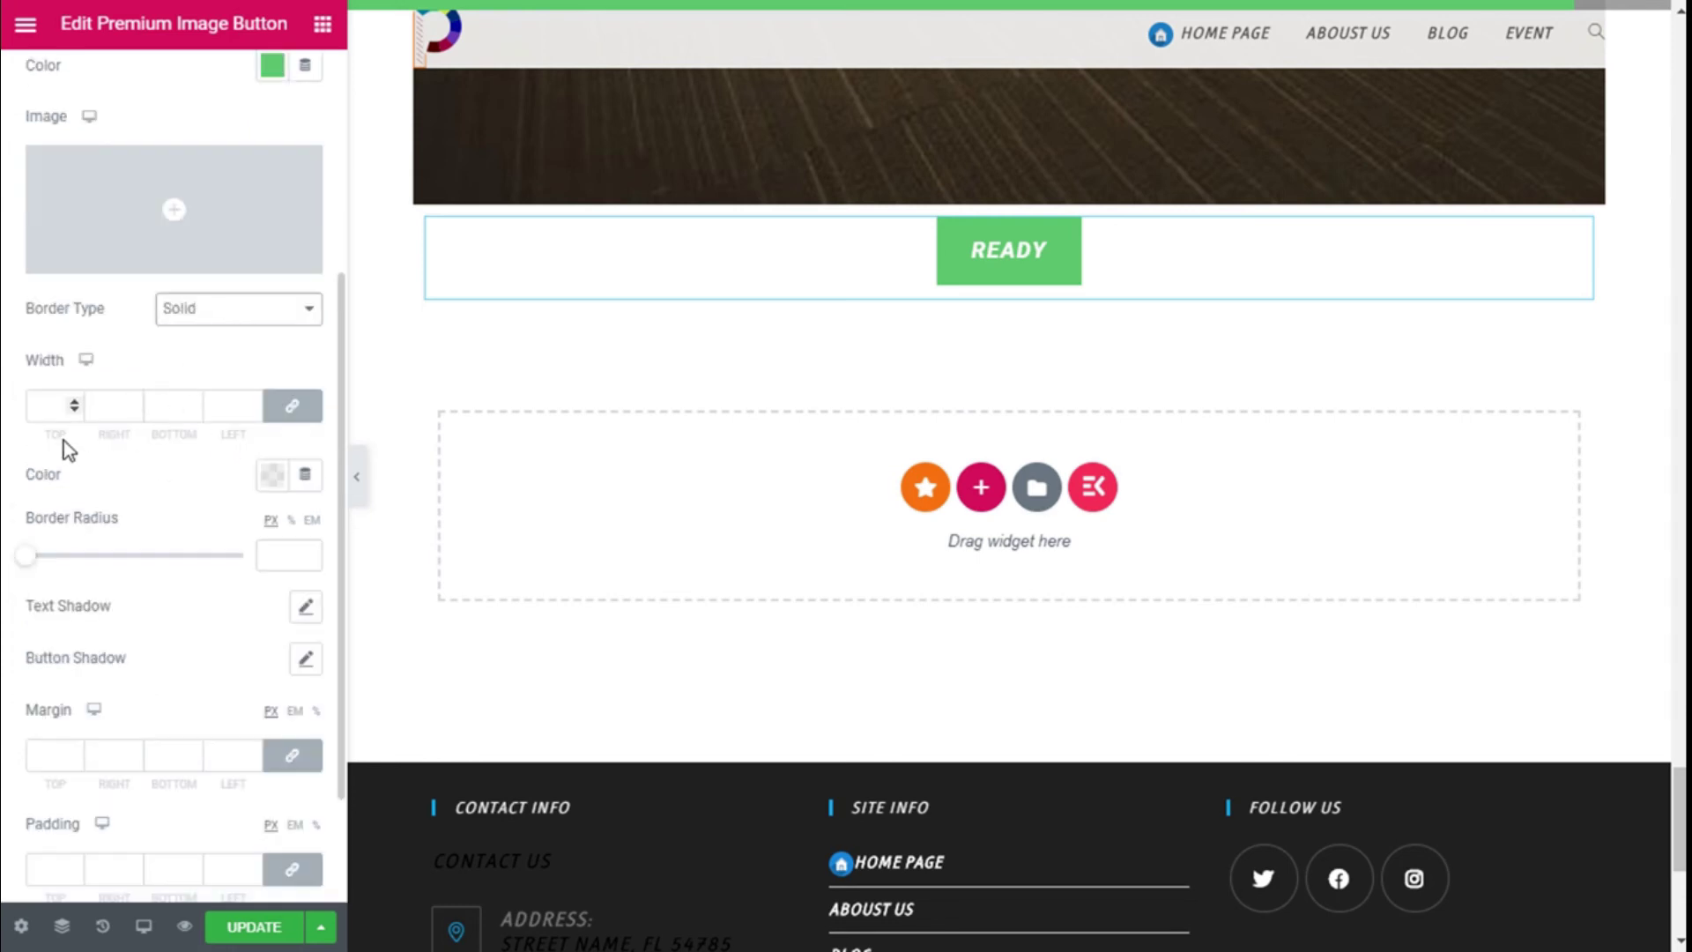
{"action": "left_click", "coordinate": [273, 476]}
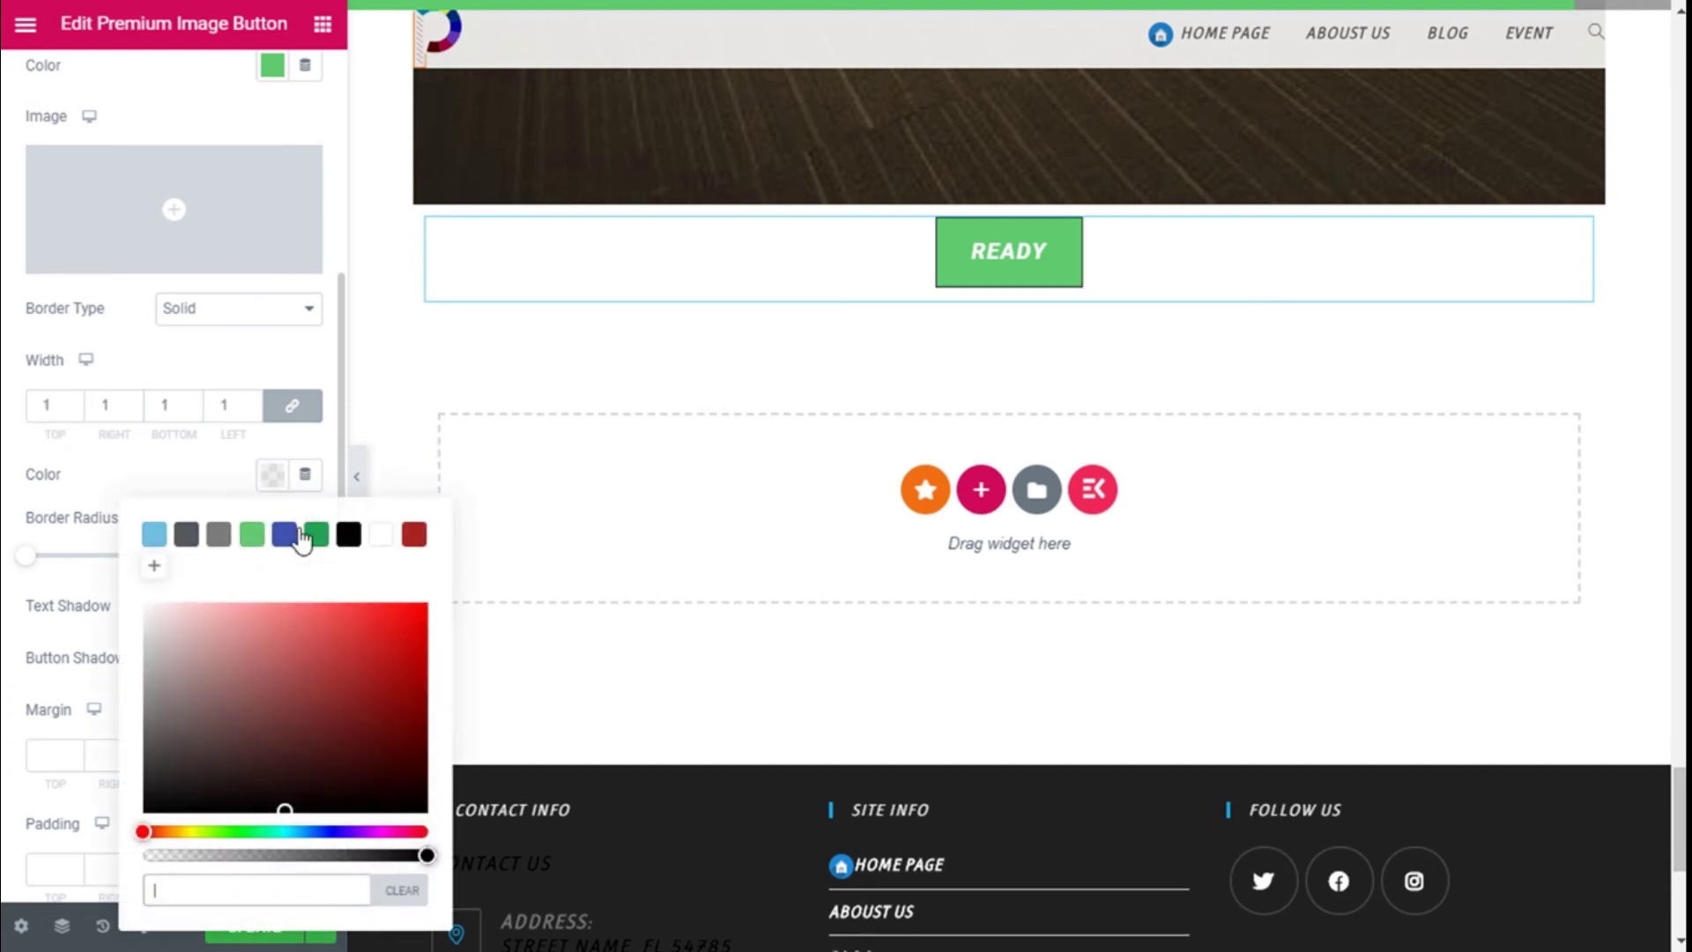
{"action": "left_click", "coordinate": [381, 534]}
{"action": "left_click", "coordinate": [275, 487]}
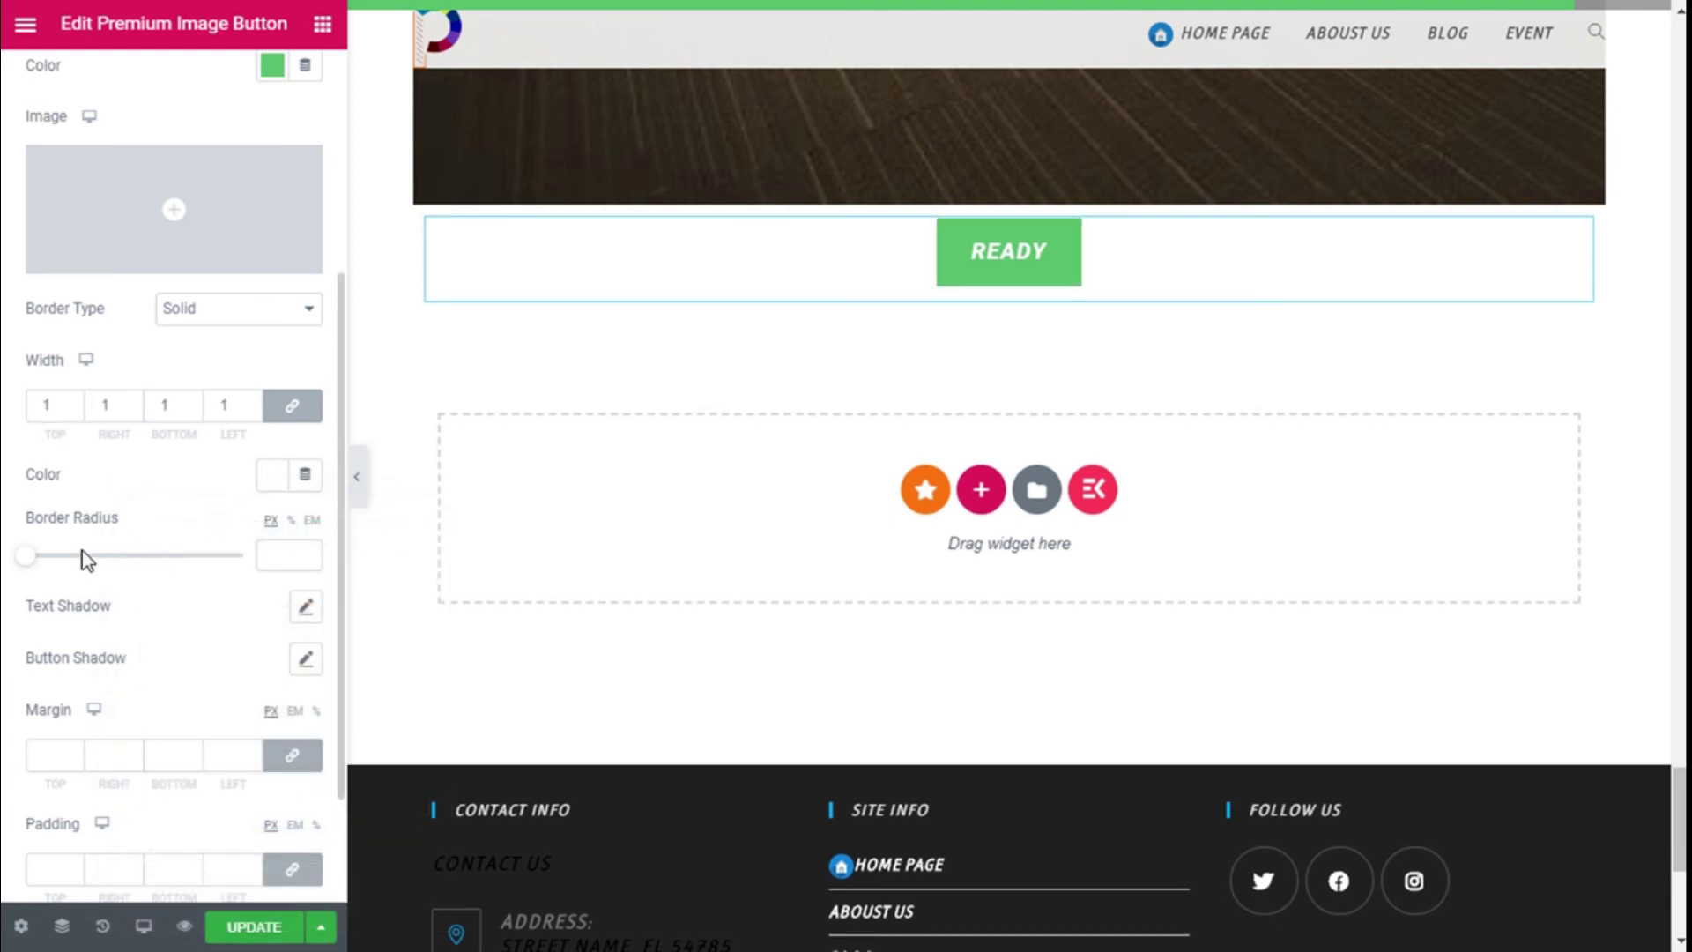
{"action": "scroll", "coordinate": [83, 593], "scroll_direction": "down", "scroll_amount": 2}
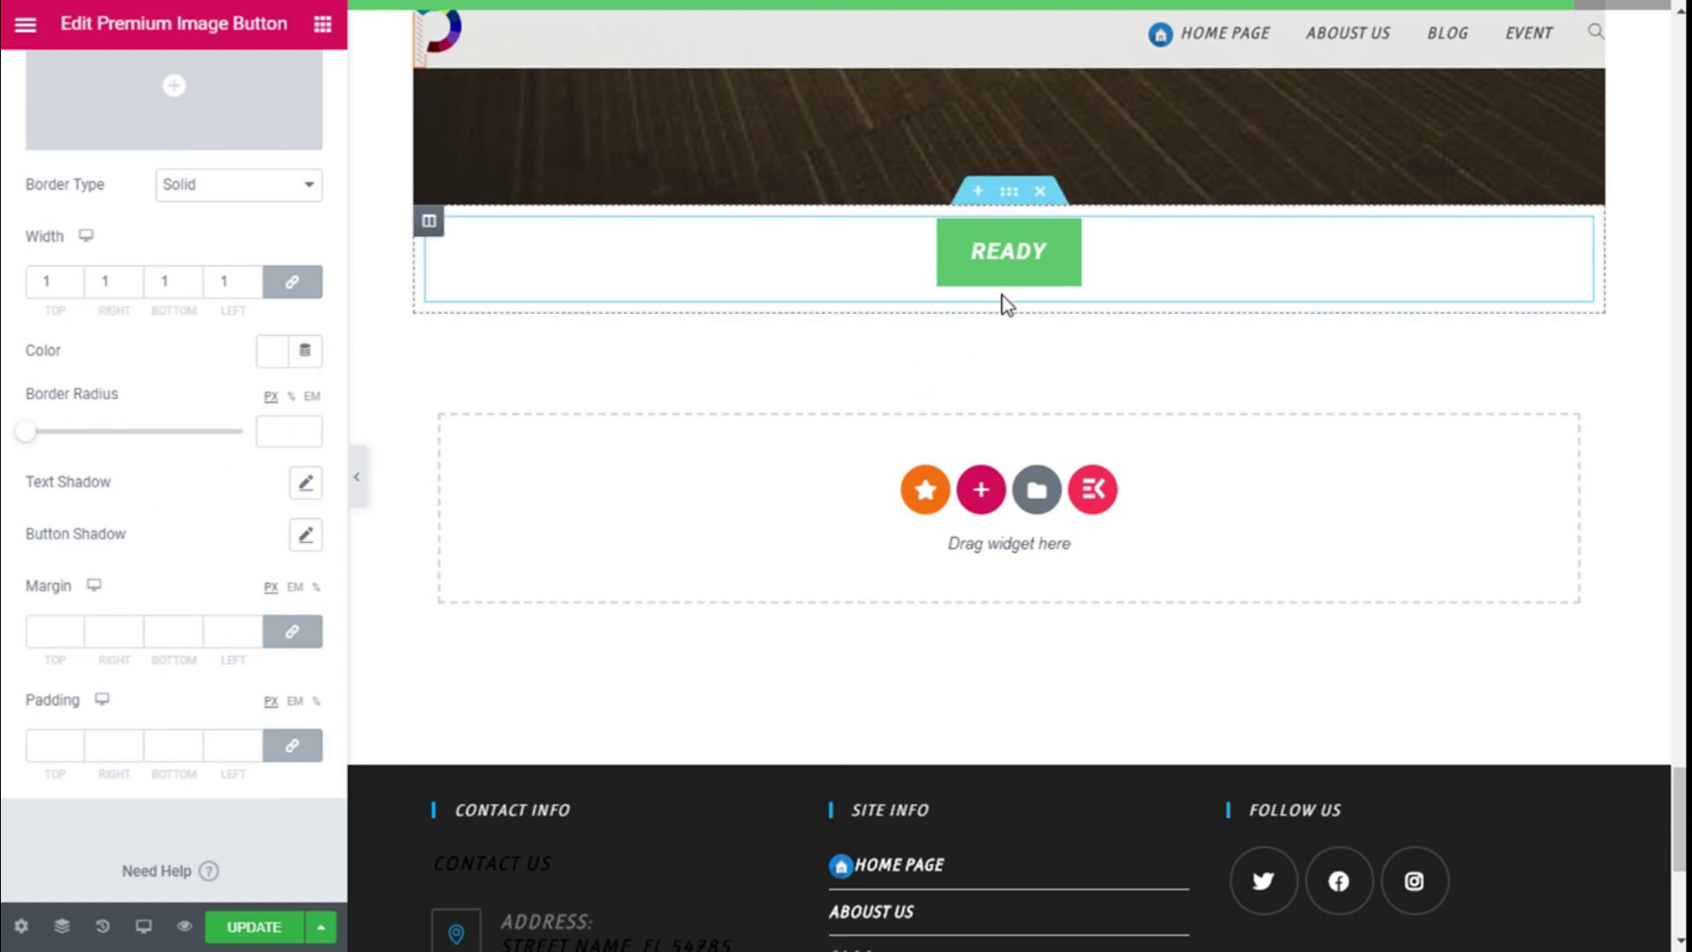
{"action": "scroll", "coordinate": [337, 442], "scroll_direction": "down", "scroll_amount": 1}
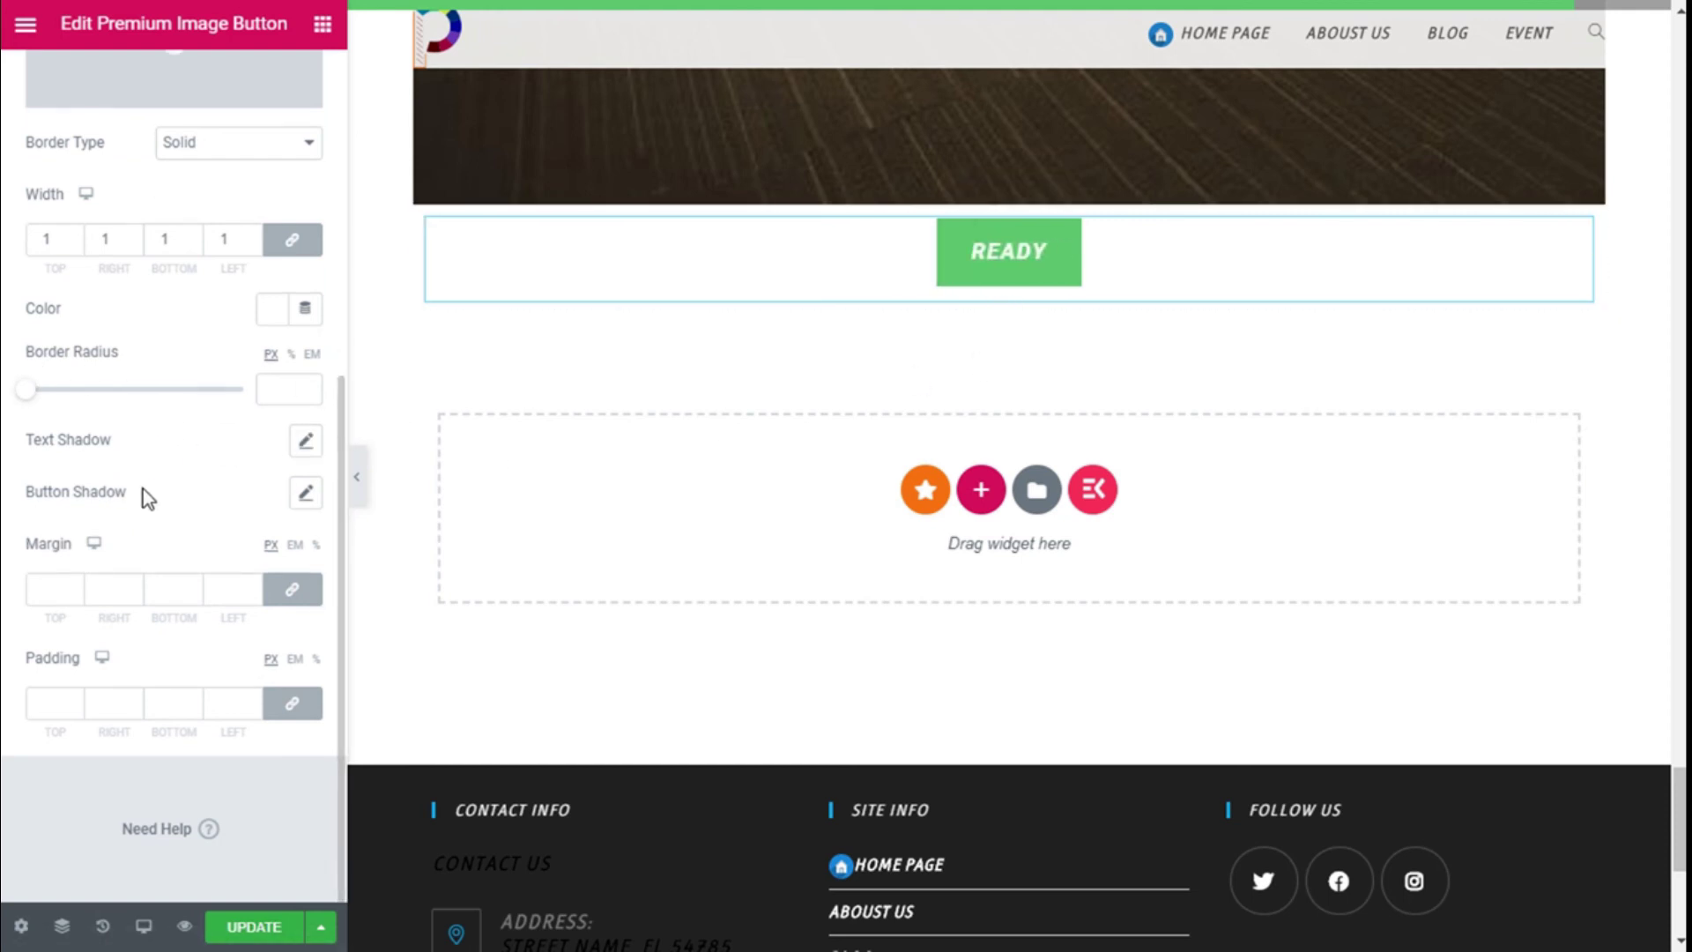
{"action": "scroll", "coordinate": [187, 425], "scroll_direction": "up", "scroll_amount": 10}
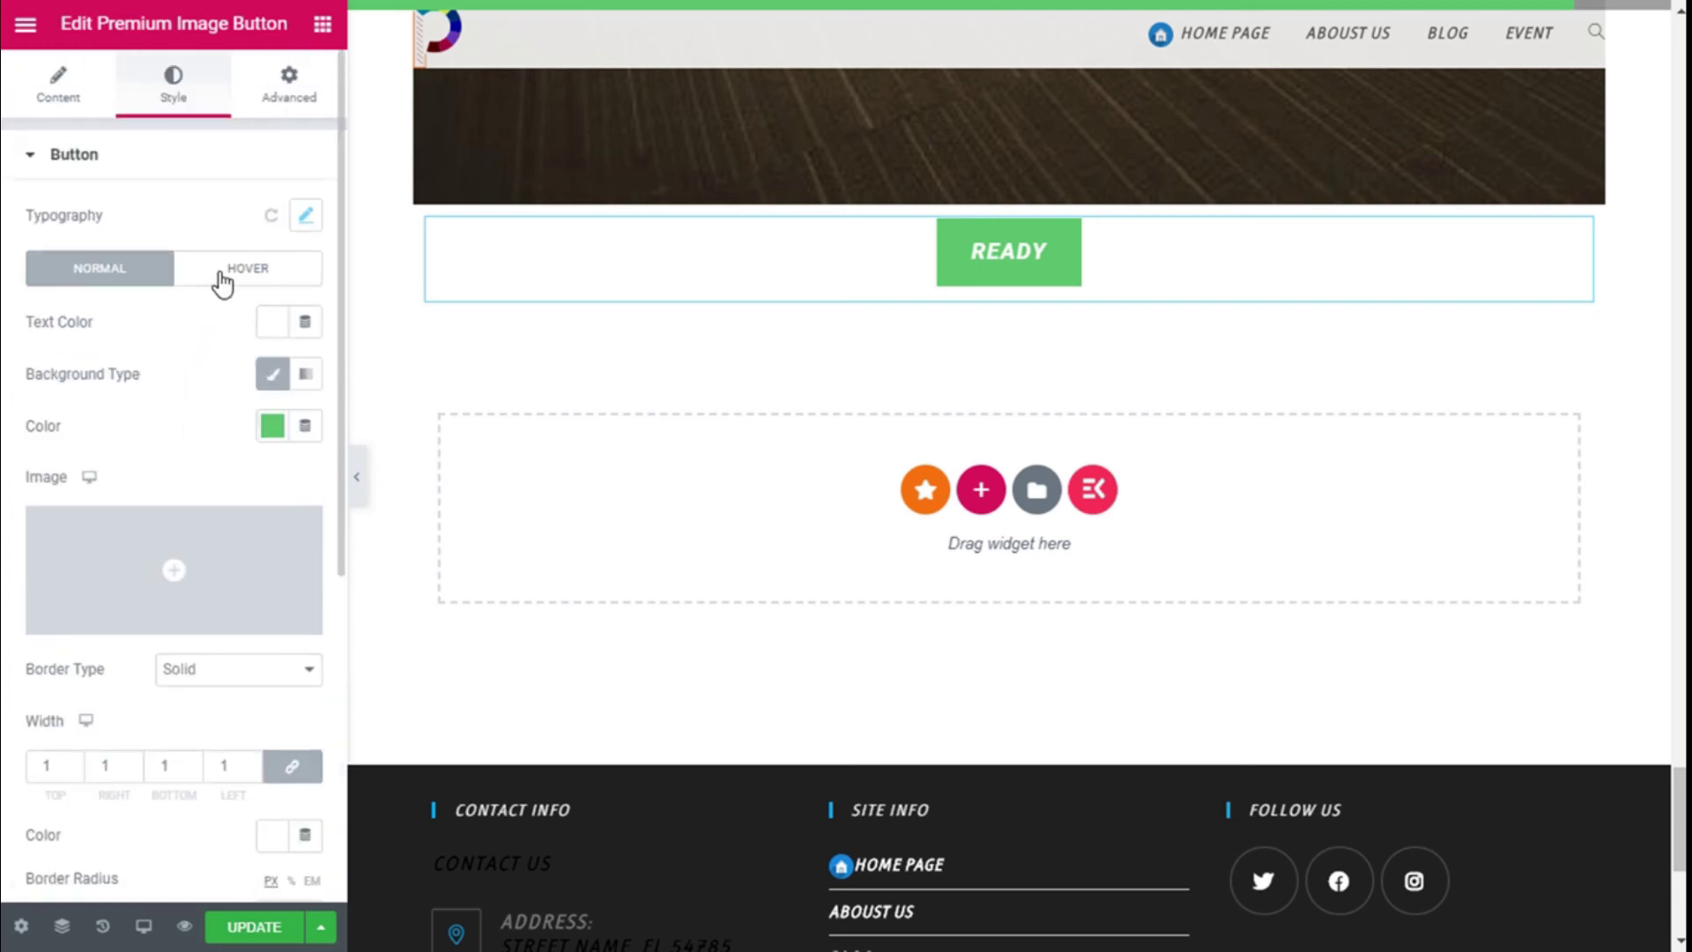
In the hover state, set the button icon colour to green #61CE70
{"action": "left_click", "coordinate": [222, 280]}
{"action": "left_click", "coordinate": [273, 322]}
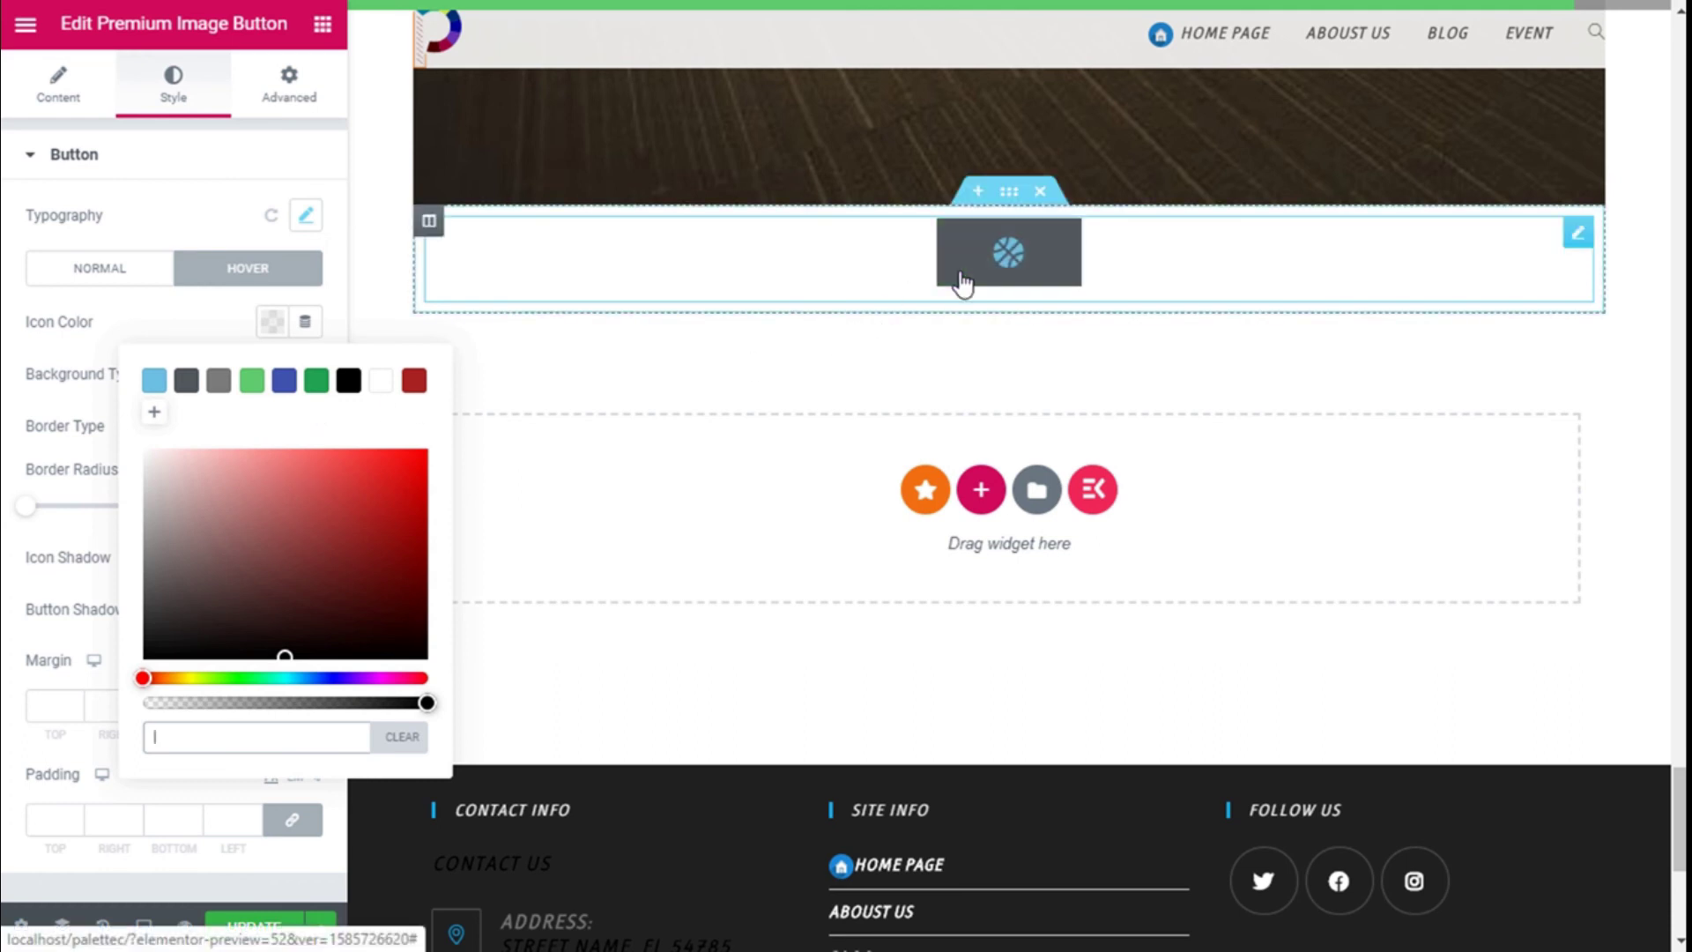
{"action": "left_click", "coordinate": [254, 386]}
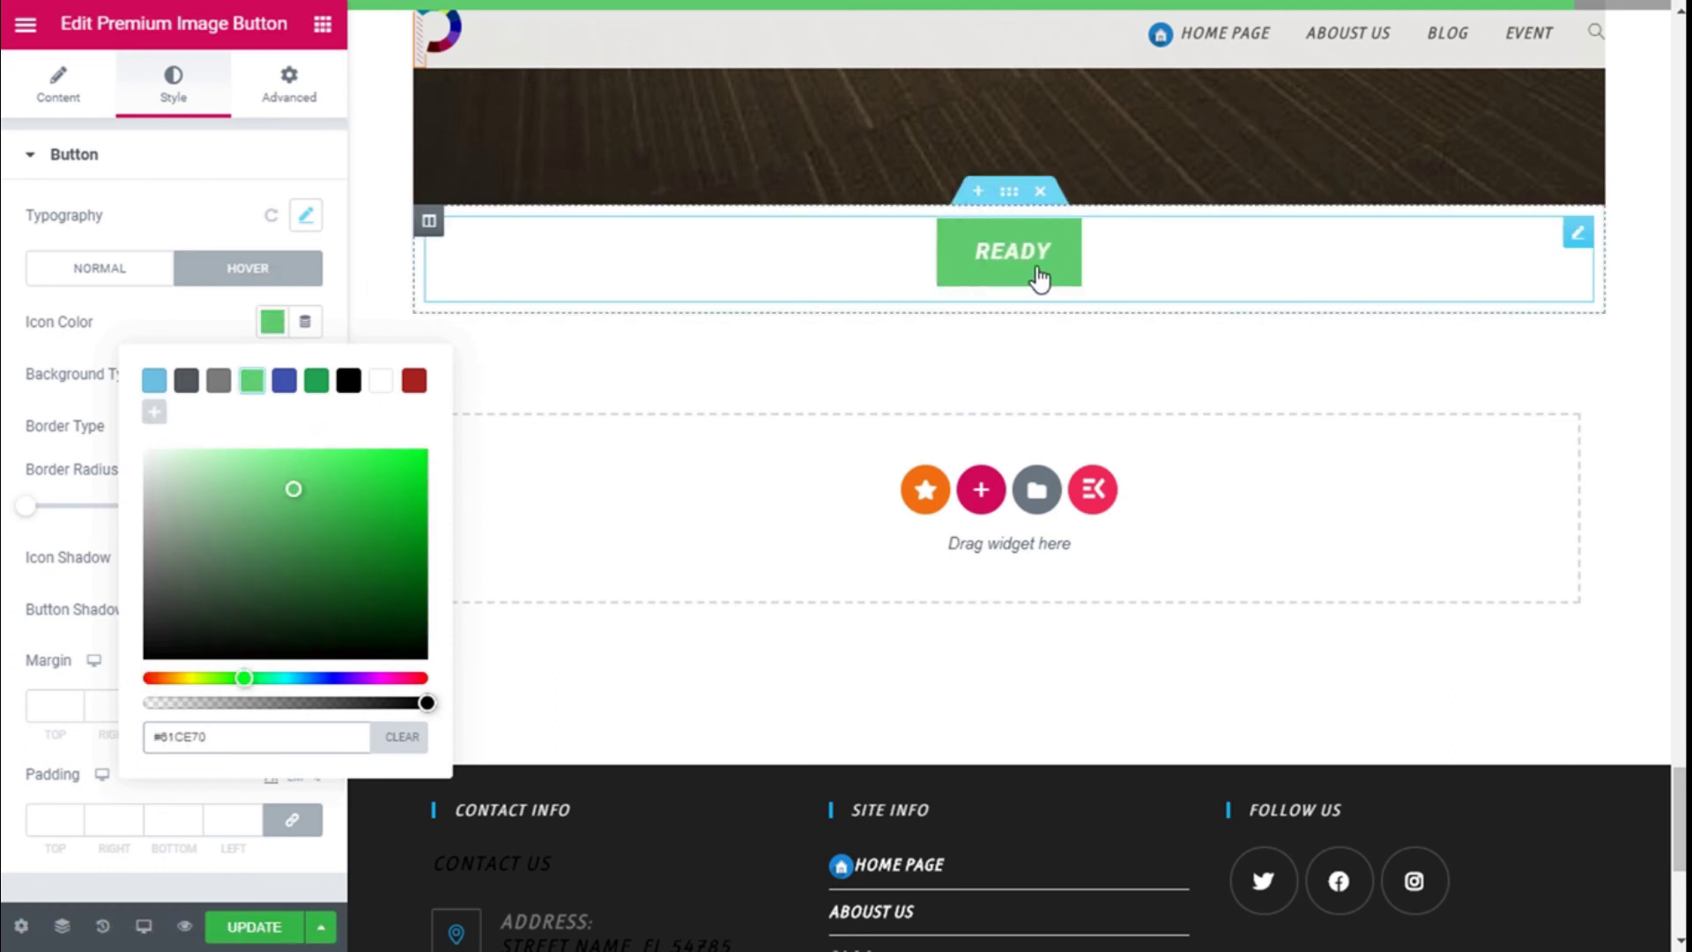
{"action": "left_click", "coordinate": [247, 356]}
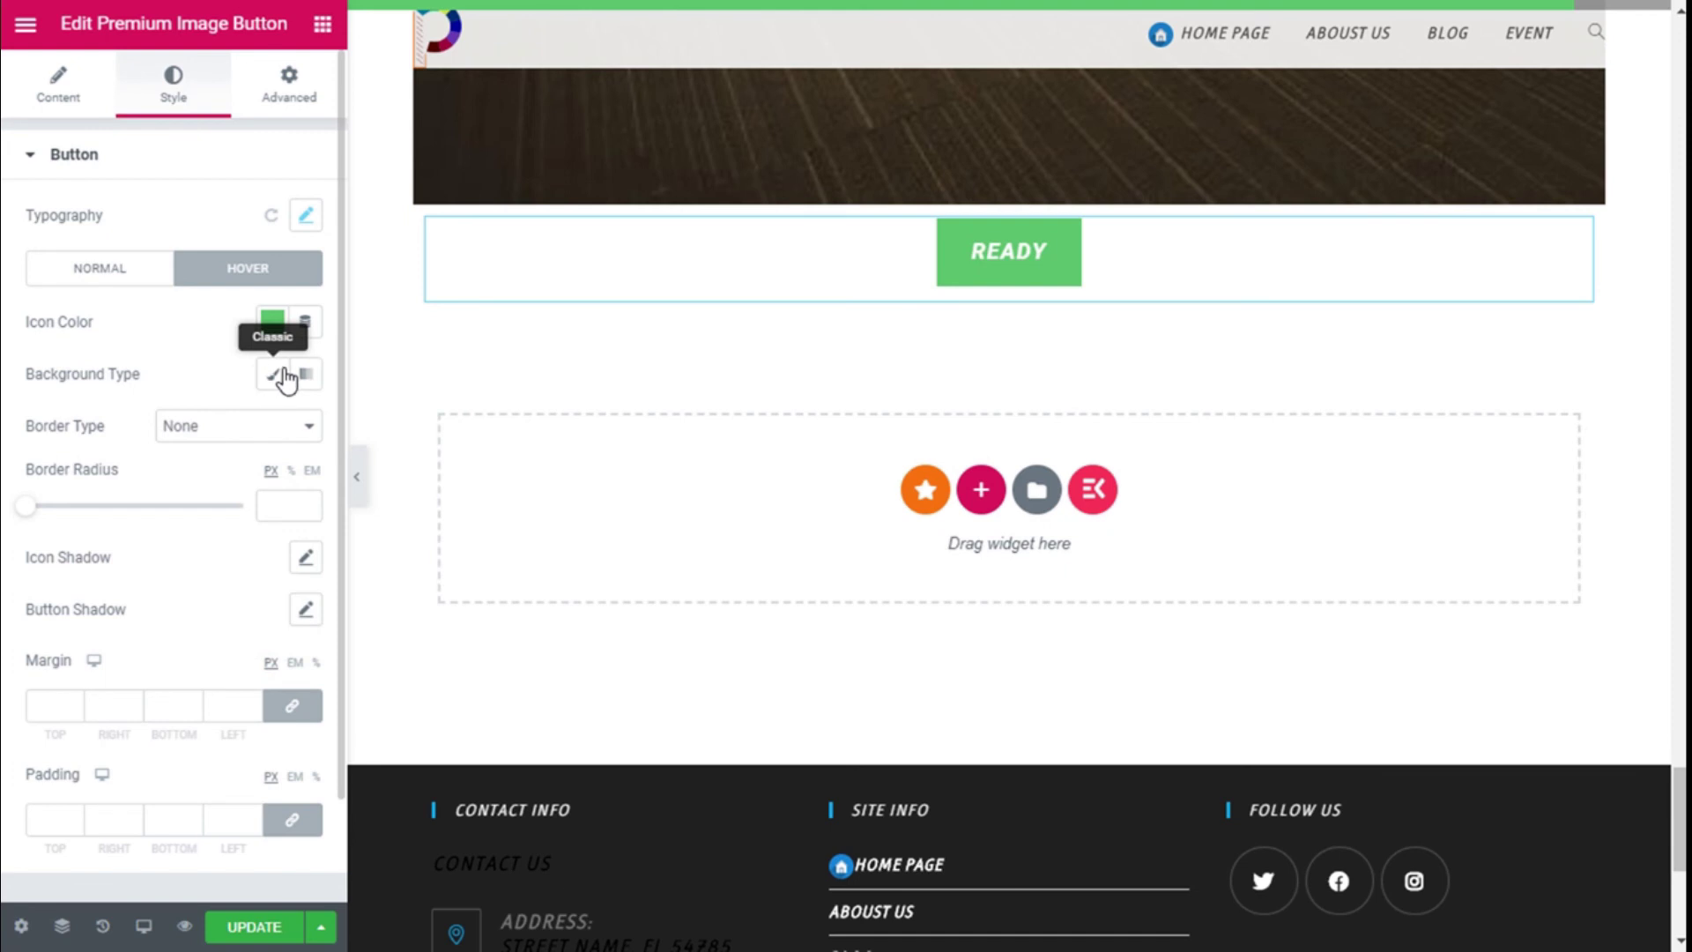
Give the hover state a classic background coloured white
{"action": "left_click", "coordinate": [273, 374]}
{"action": "left_click", "coordinate": [266, 427]}
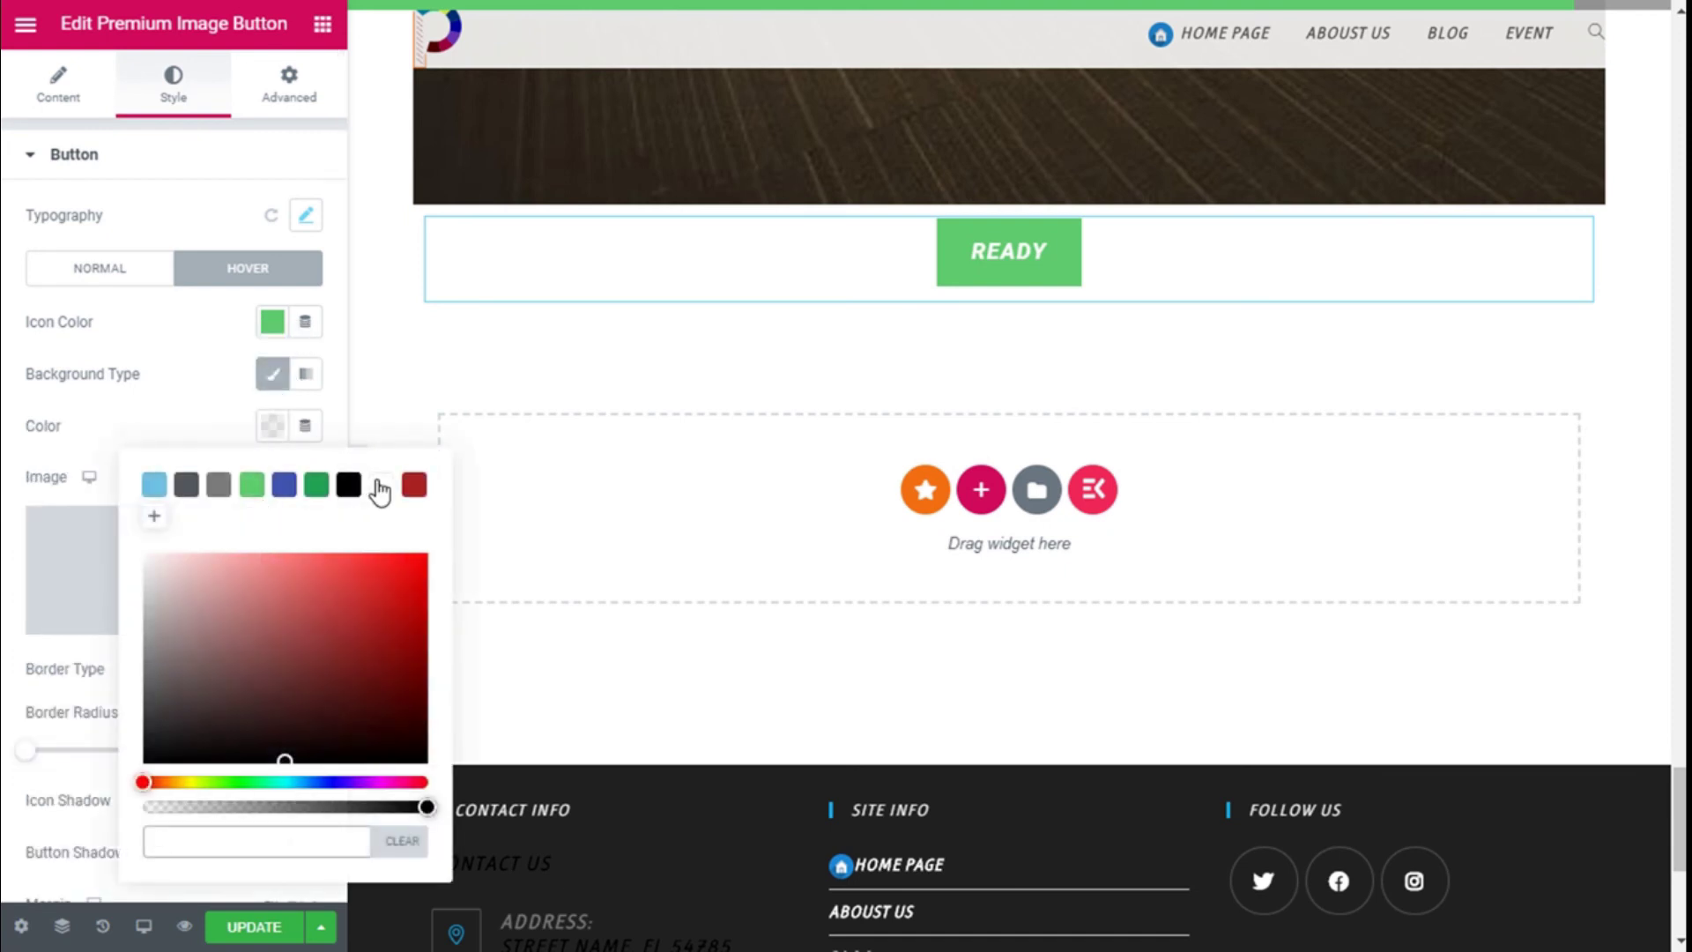
{"action": "left_click", "coordinate": [380, 486]}
{"action": "left_click", "coordinate": [255, 425]}
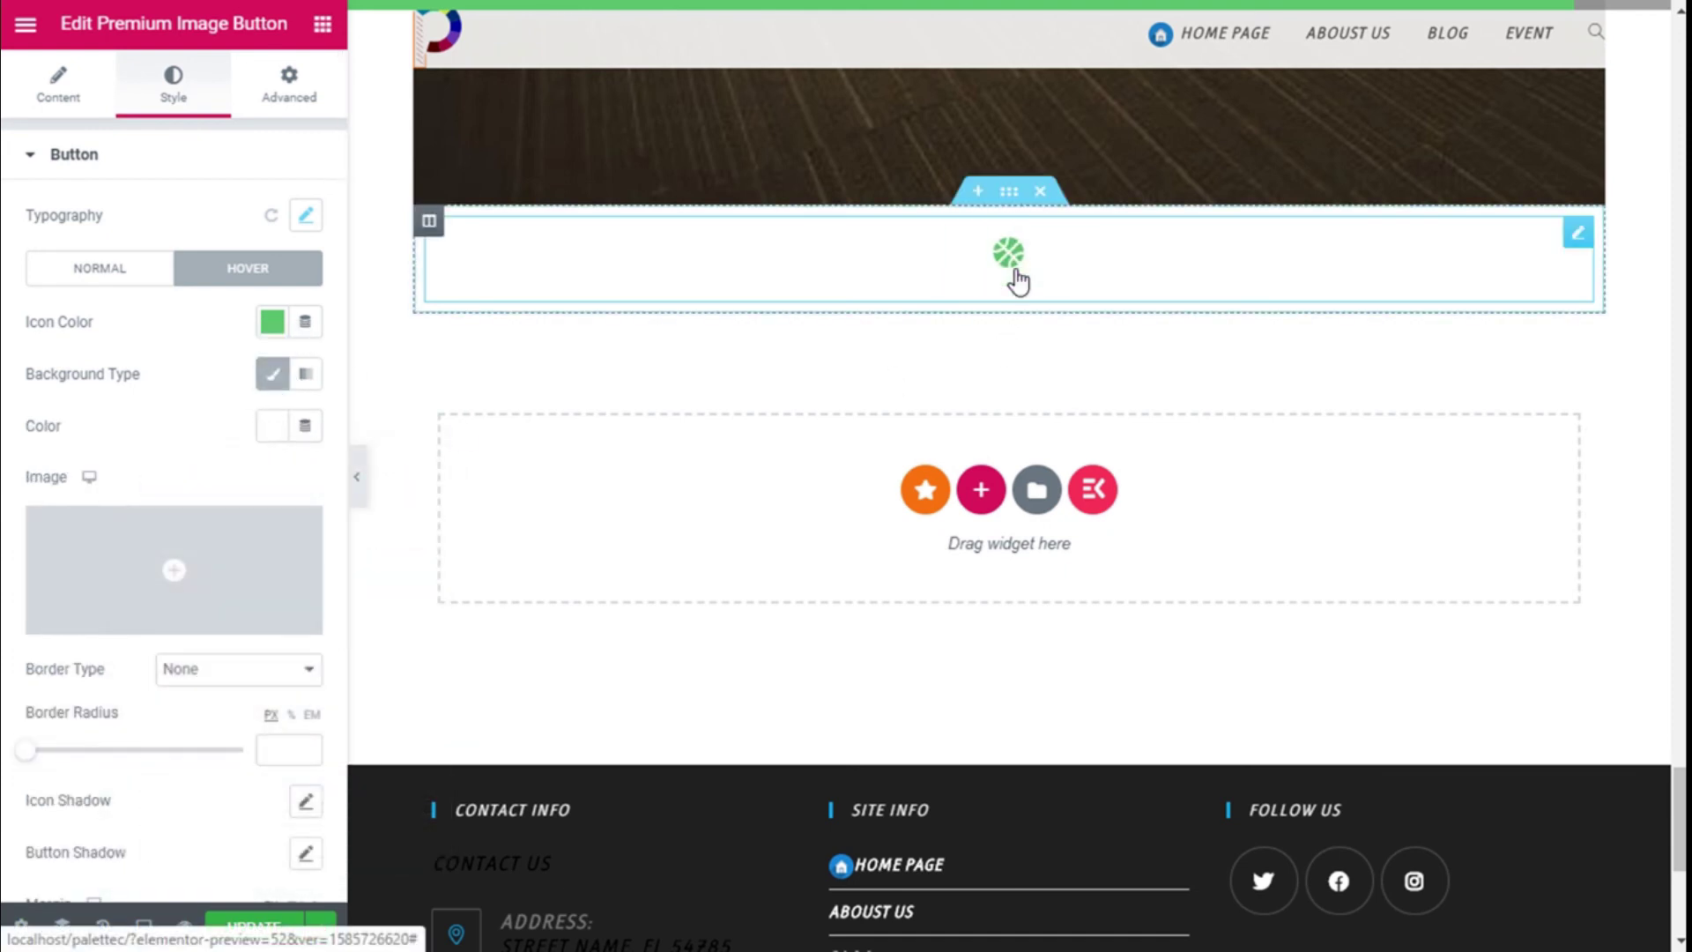
Set the hover border to solid, 1 px wide, in green #61CE70
{"action": "scroll", "coordinate": [188, 423], "scroll_direction": "down", "scroll_amount": 3}
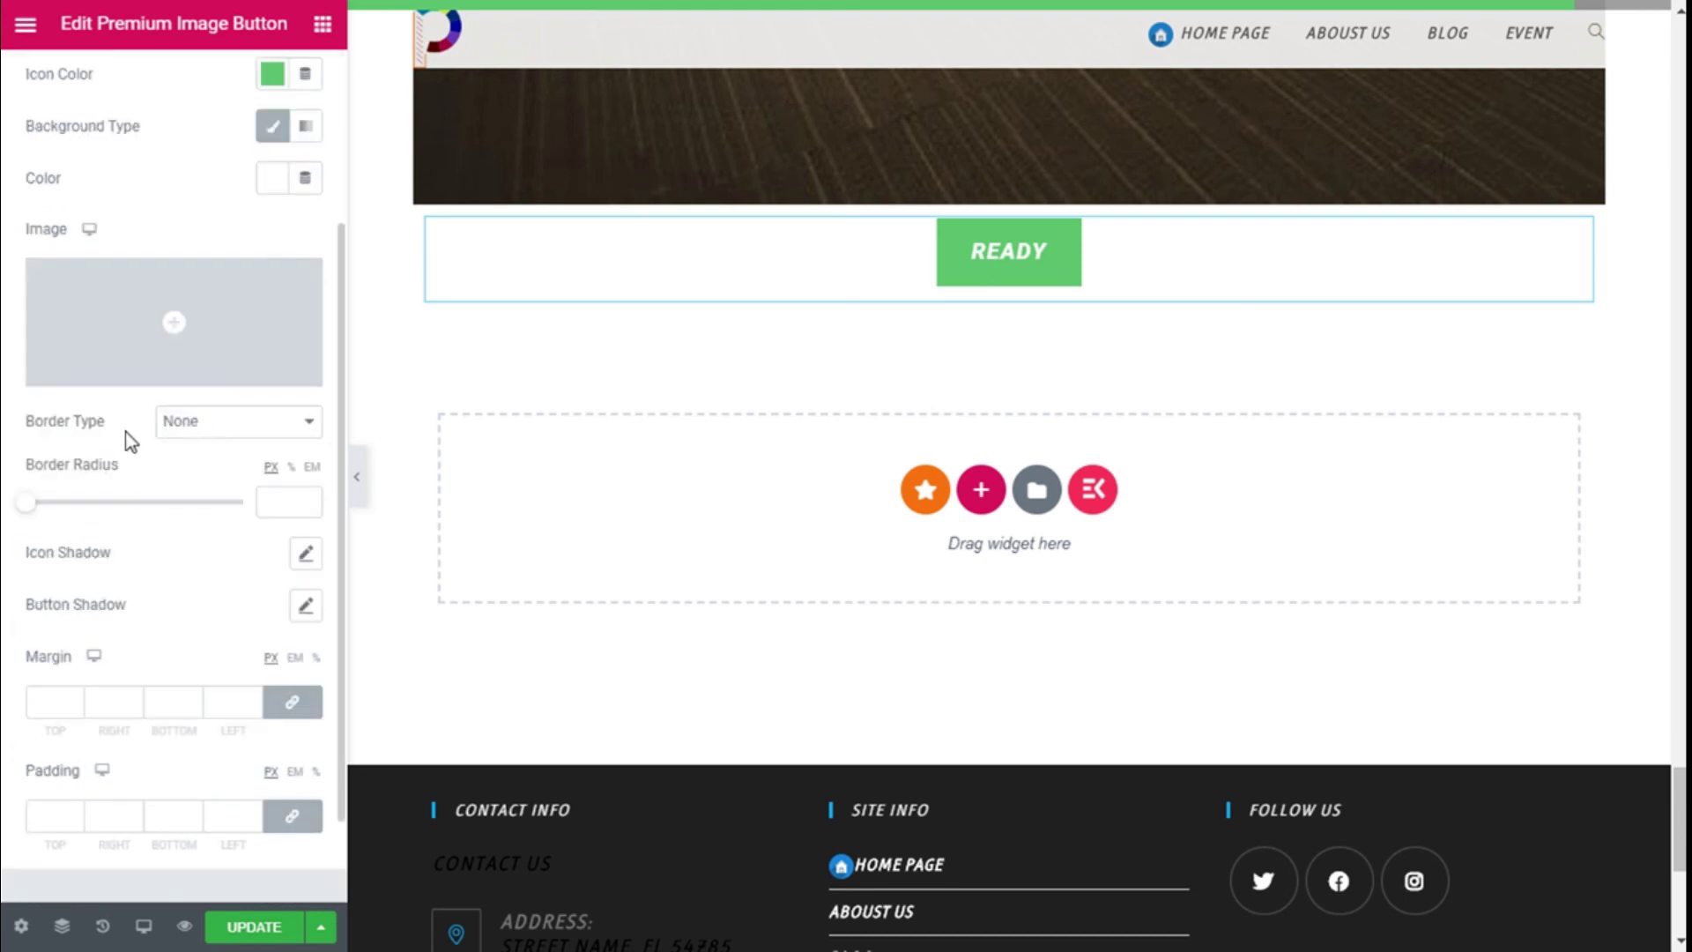
{"action": "left_click", "coordinate": [203, 428]}
{"action": "left_click", "coordinate": [212, 460]}
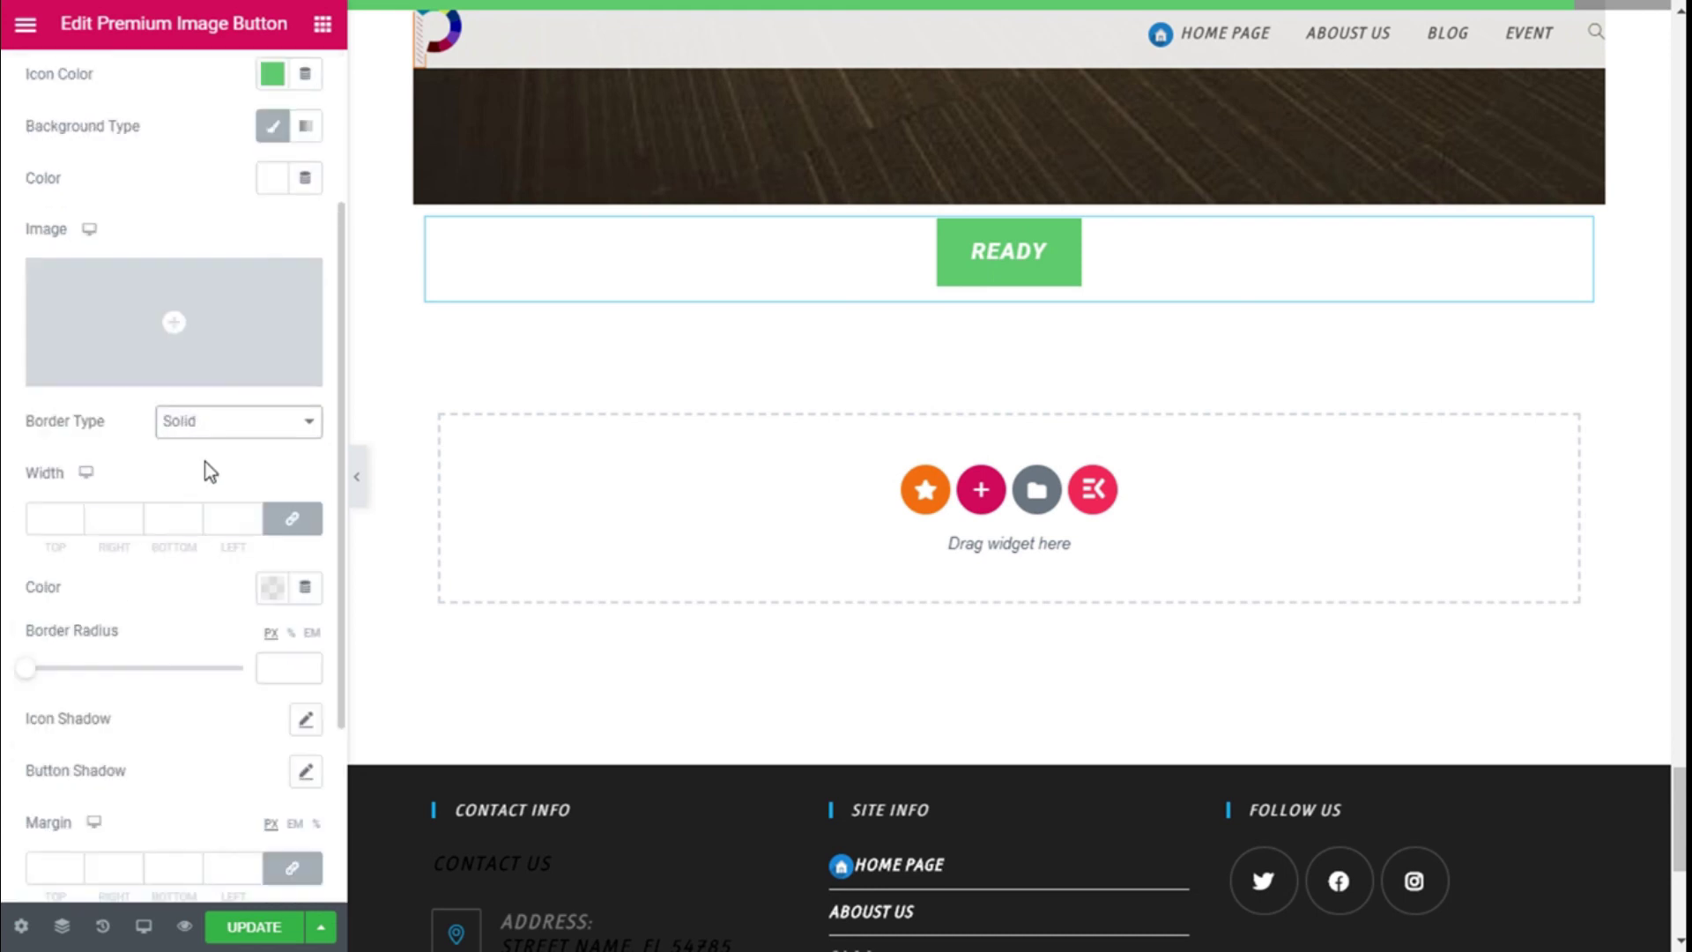
{"action": "left_click", "coordinate": [56, 518]}
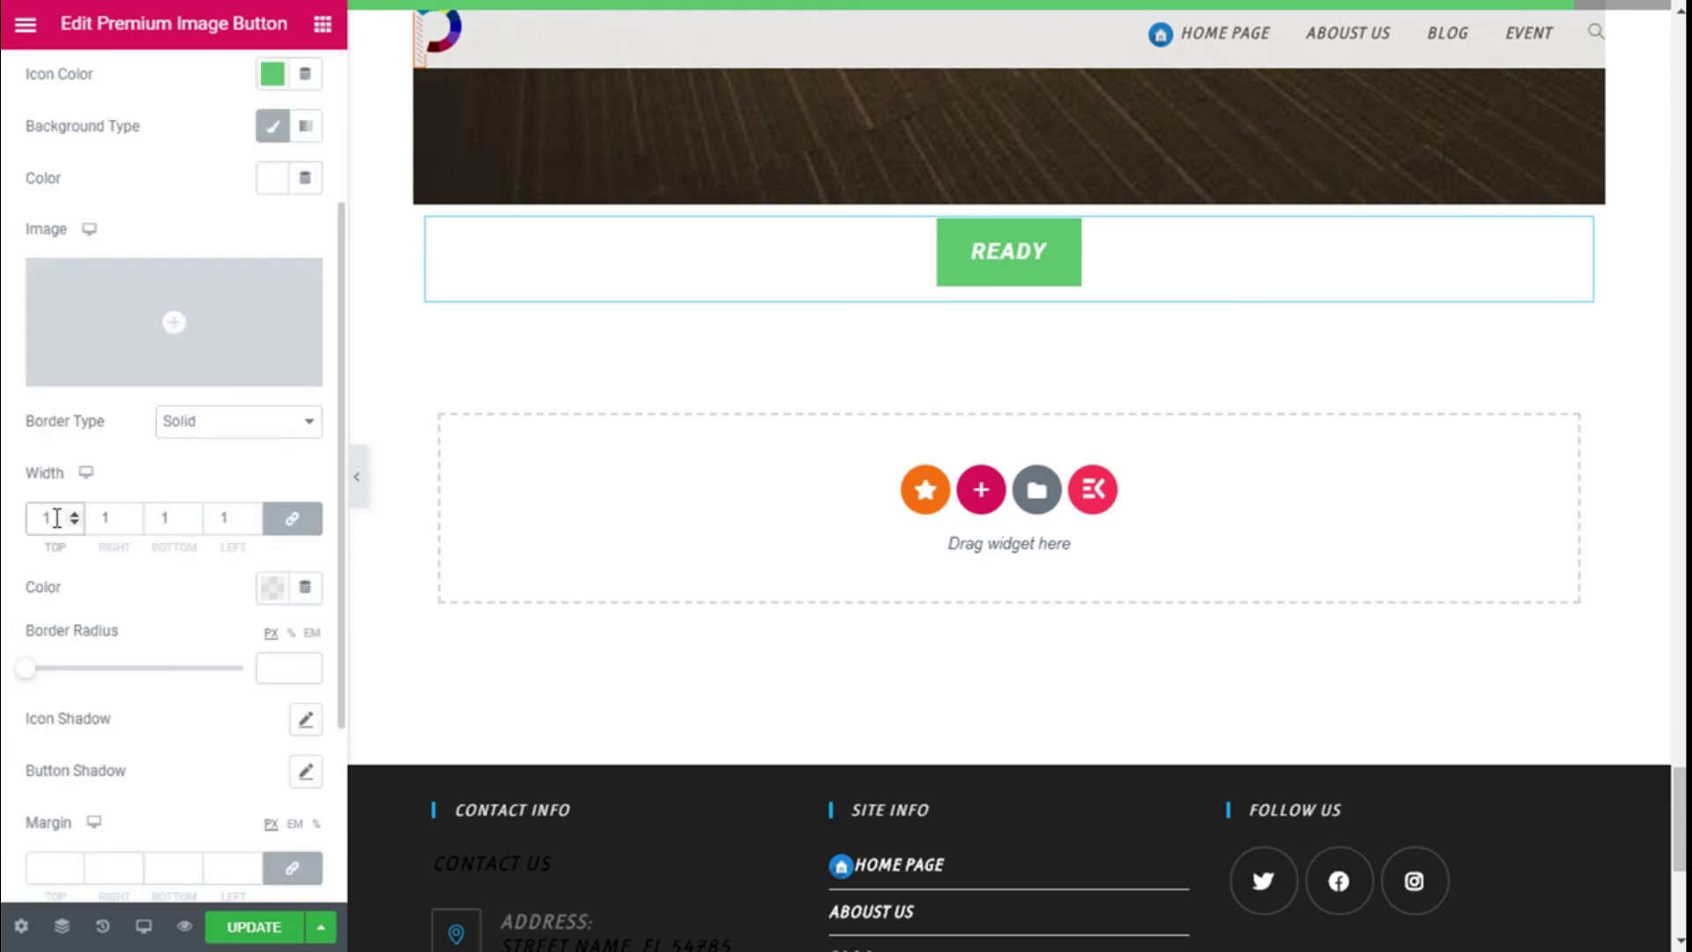
{"action": "scroll", "coordinate": [208, 610], "scroll_direction": "down", "scroll_amount": 2}
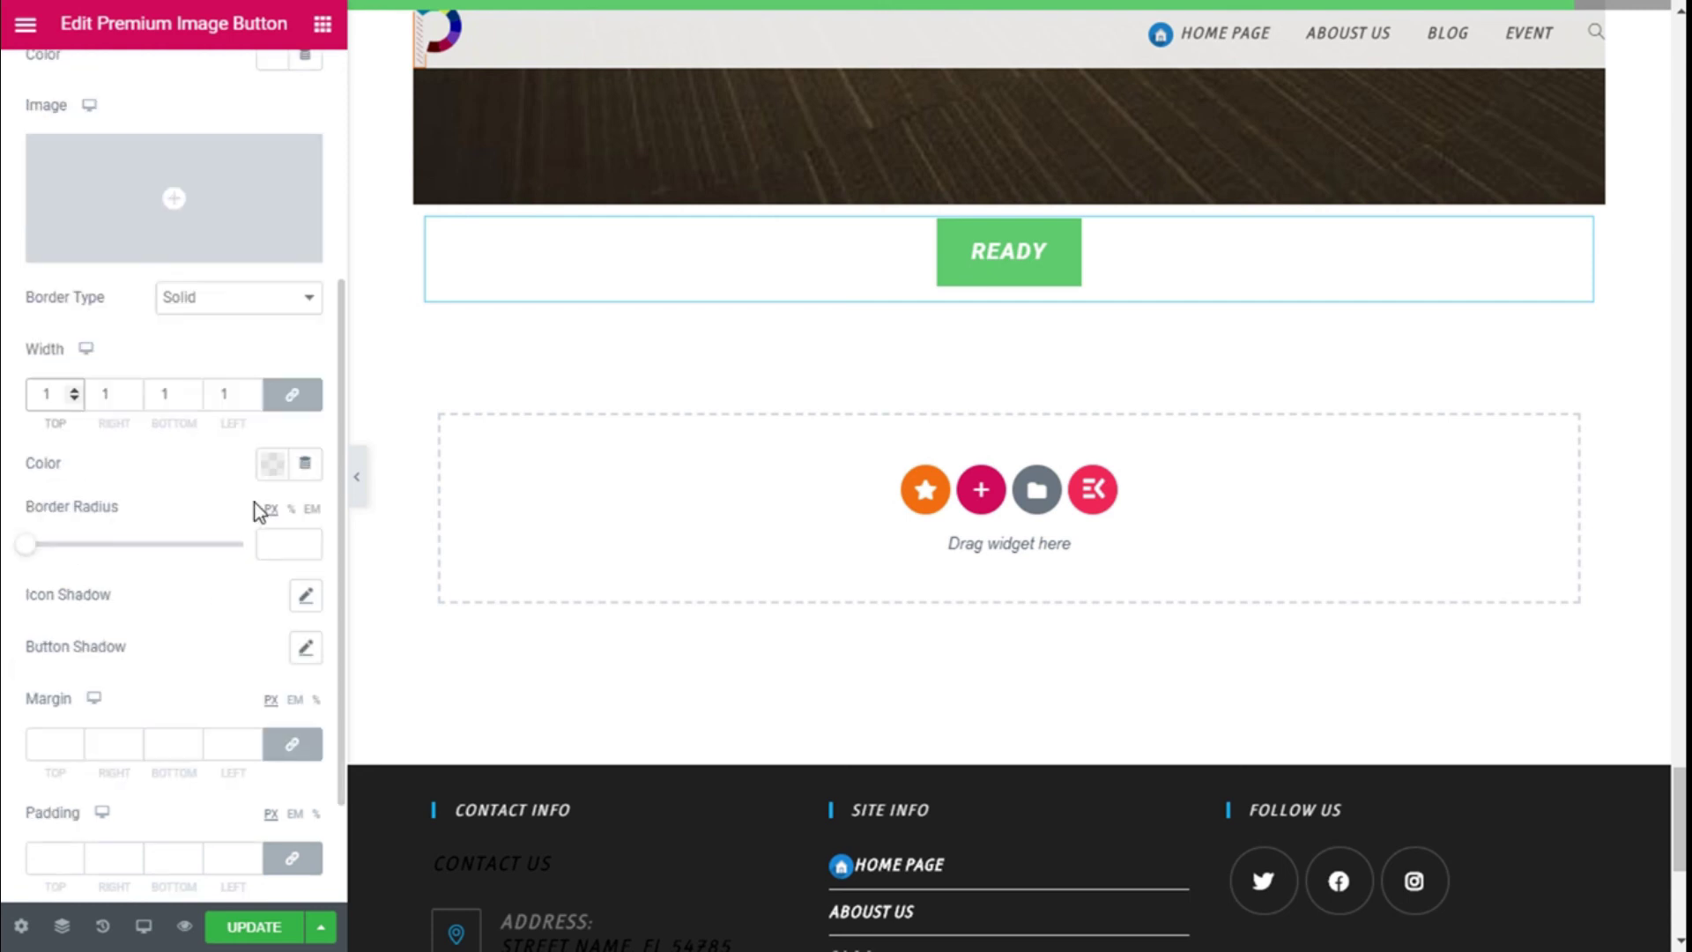
{"action": "left_click", "coordinate": [269, 465]}
{"action": "left_click", "coordinate": [251, 523]}
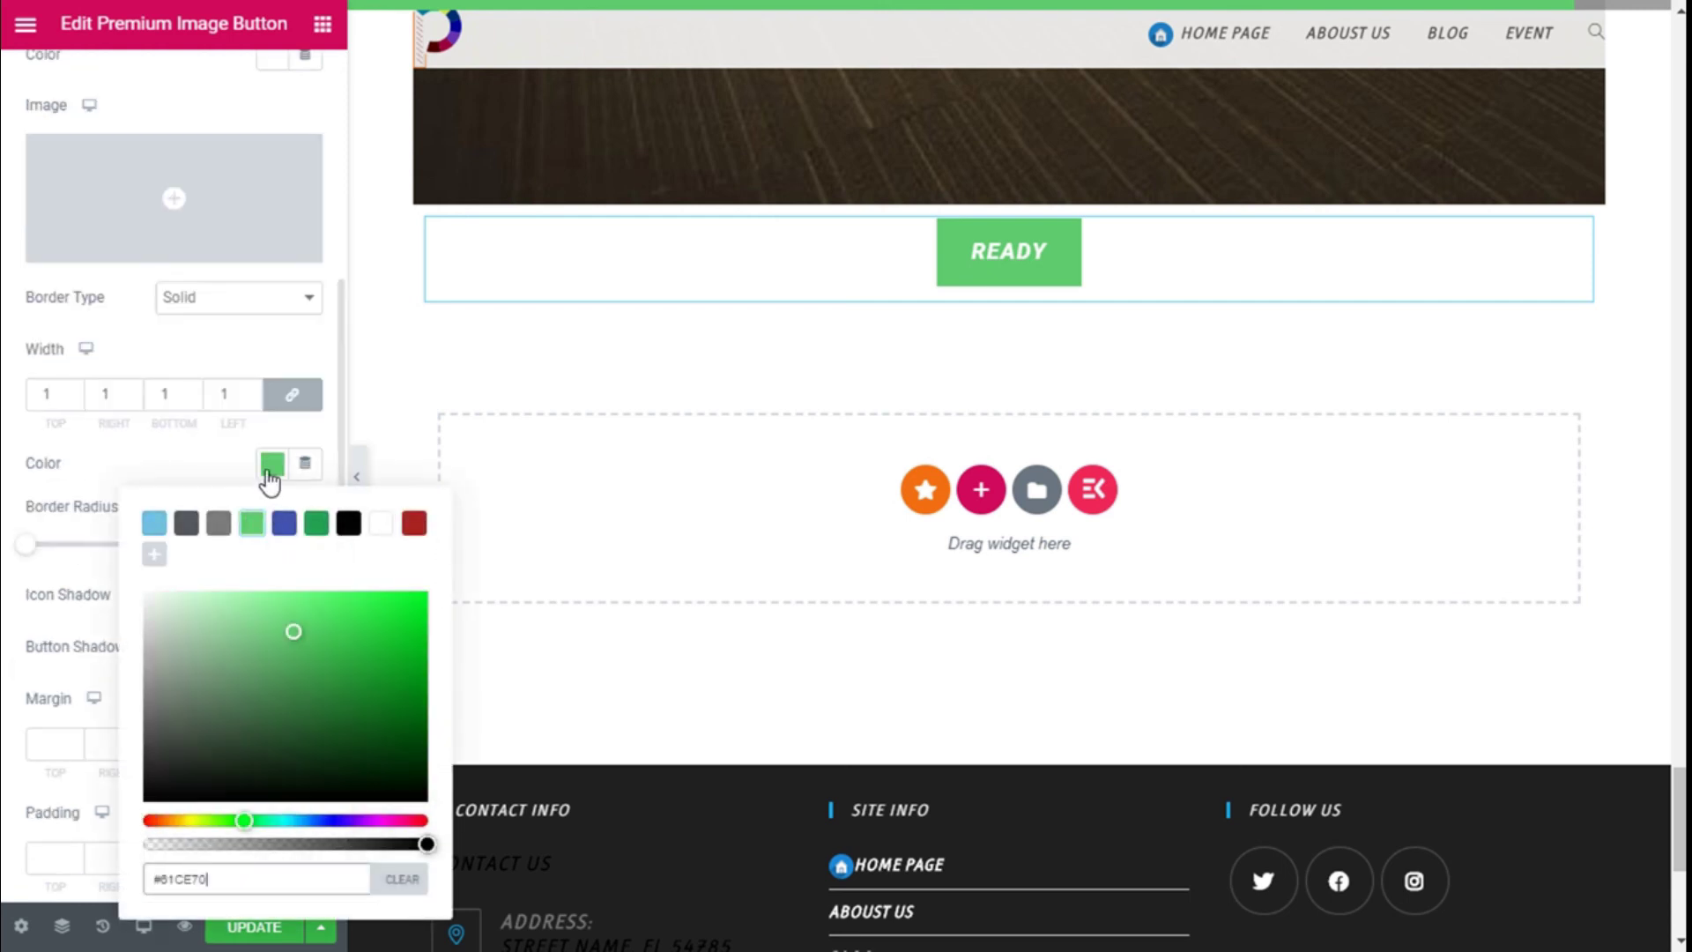
{"action": "left_click", "coordinate": [272, 464]}
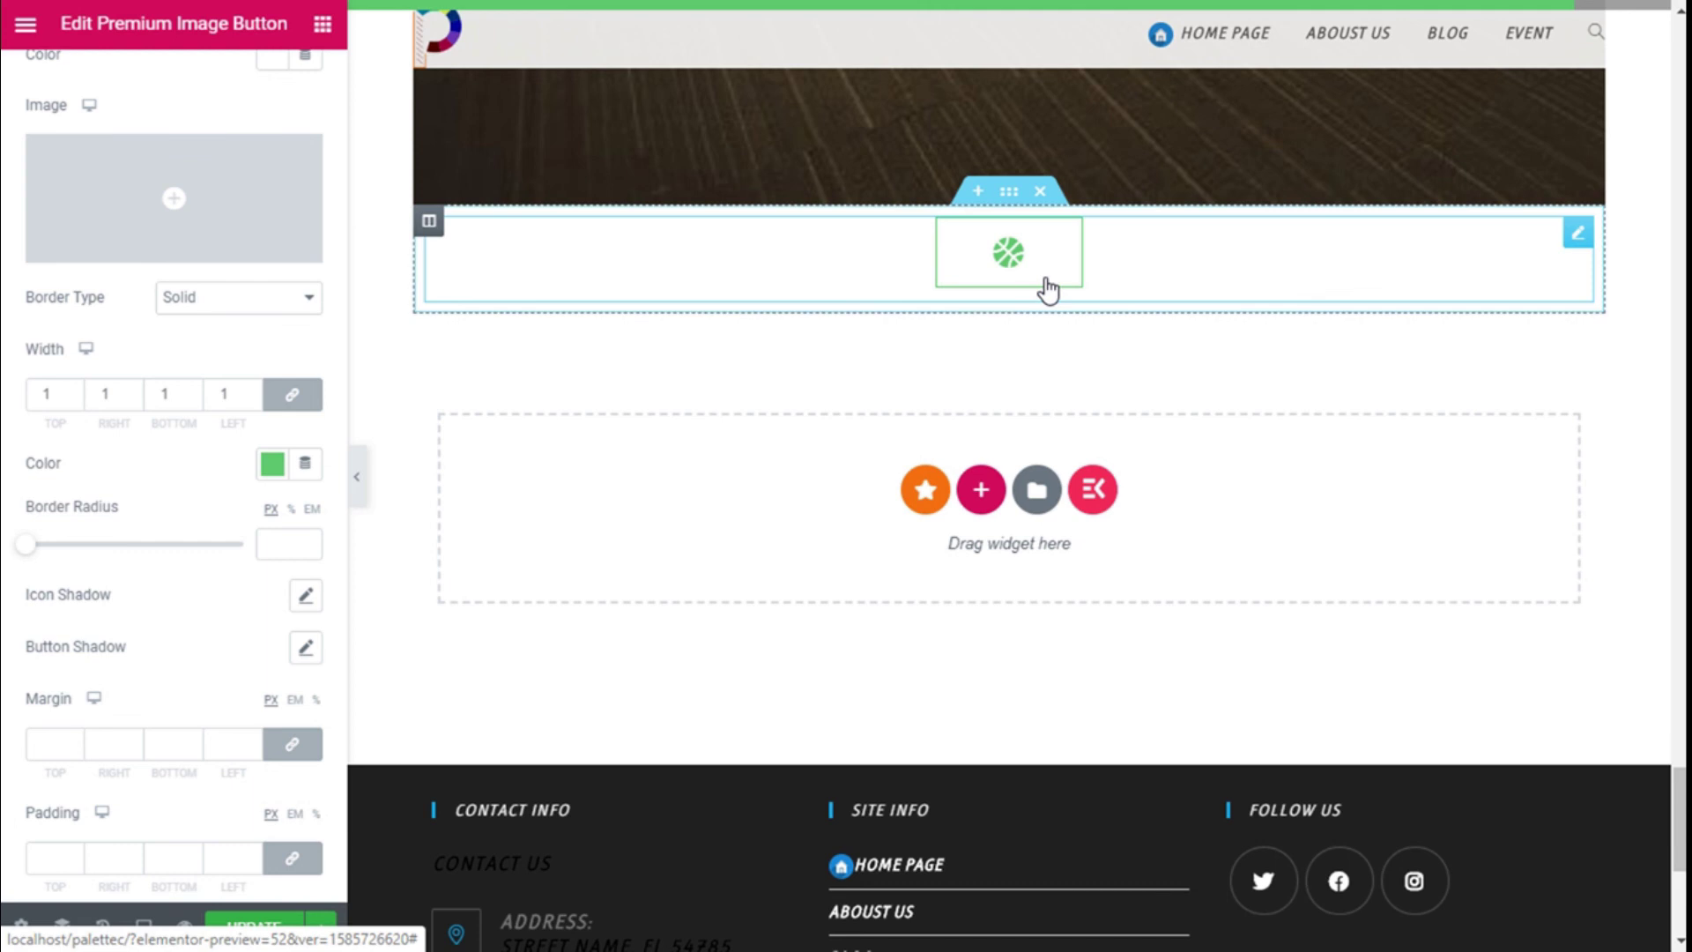
Set the hover border radius to 35 px for a pill-shaped button
{"action": "scroll", "coordinate": [187, 434], "scroll_direction": "down", "scroll_amount": 2}
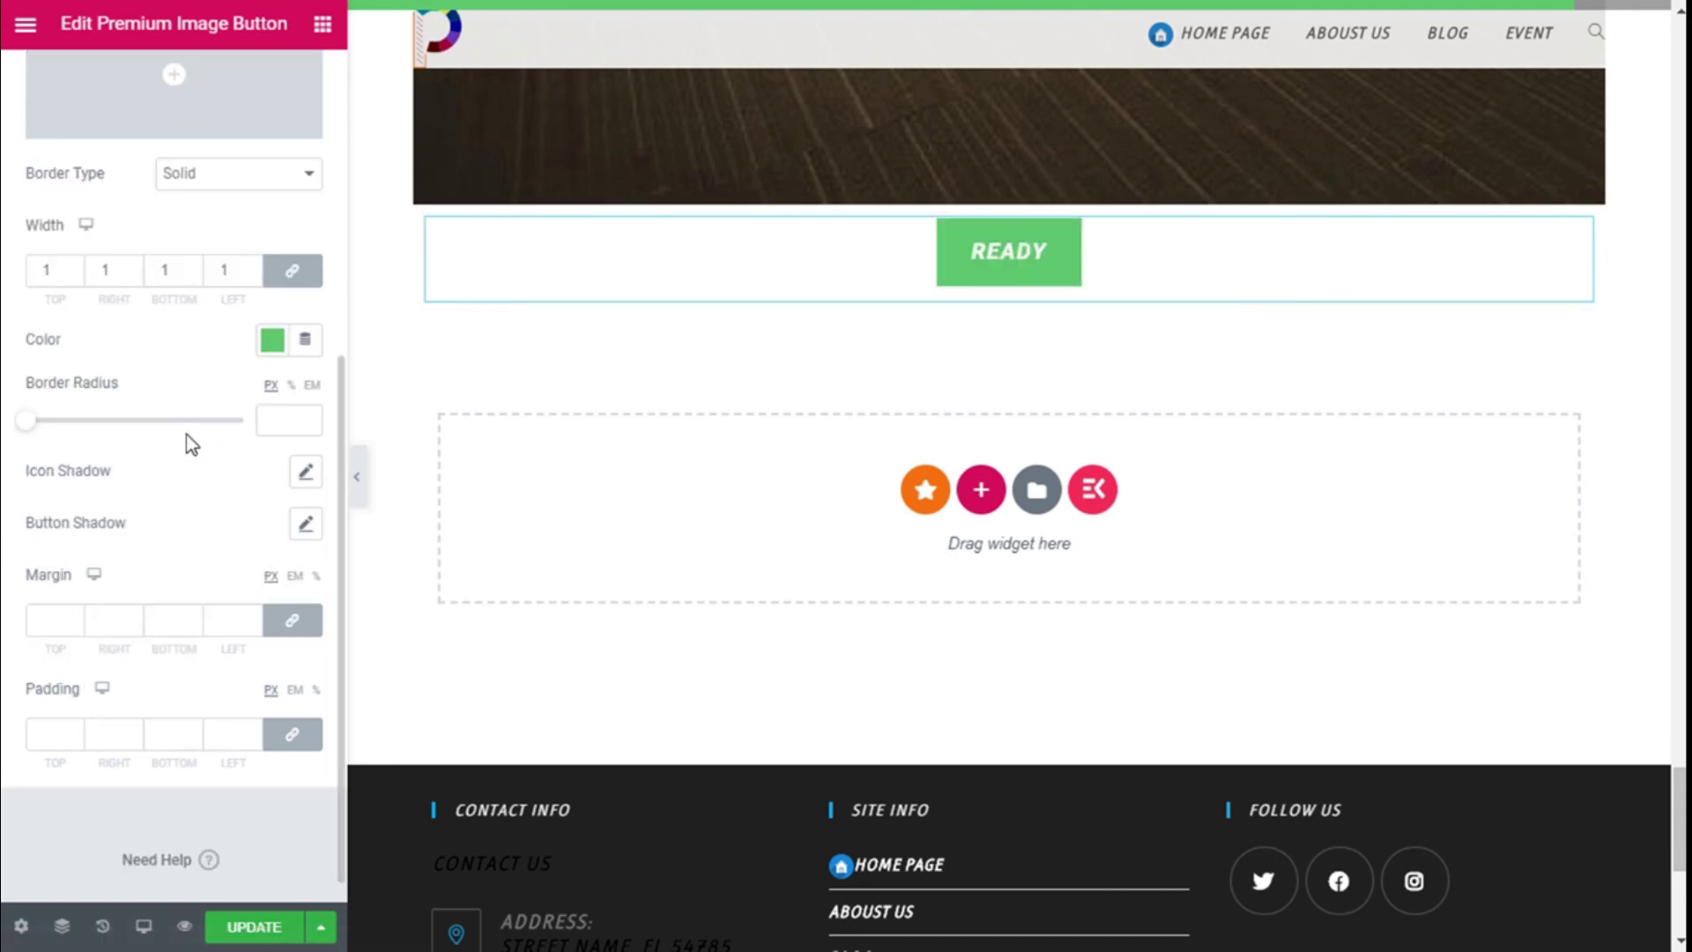
{"action": "left_click_drag", "start_coordinate": [33, 423], "coordinate": [97, 423]}
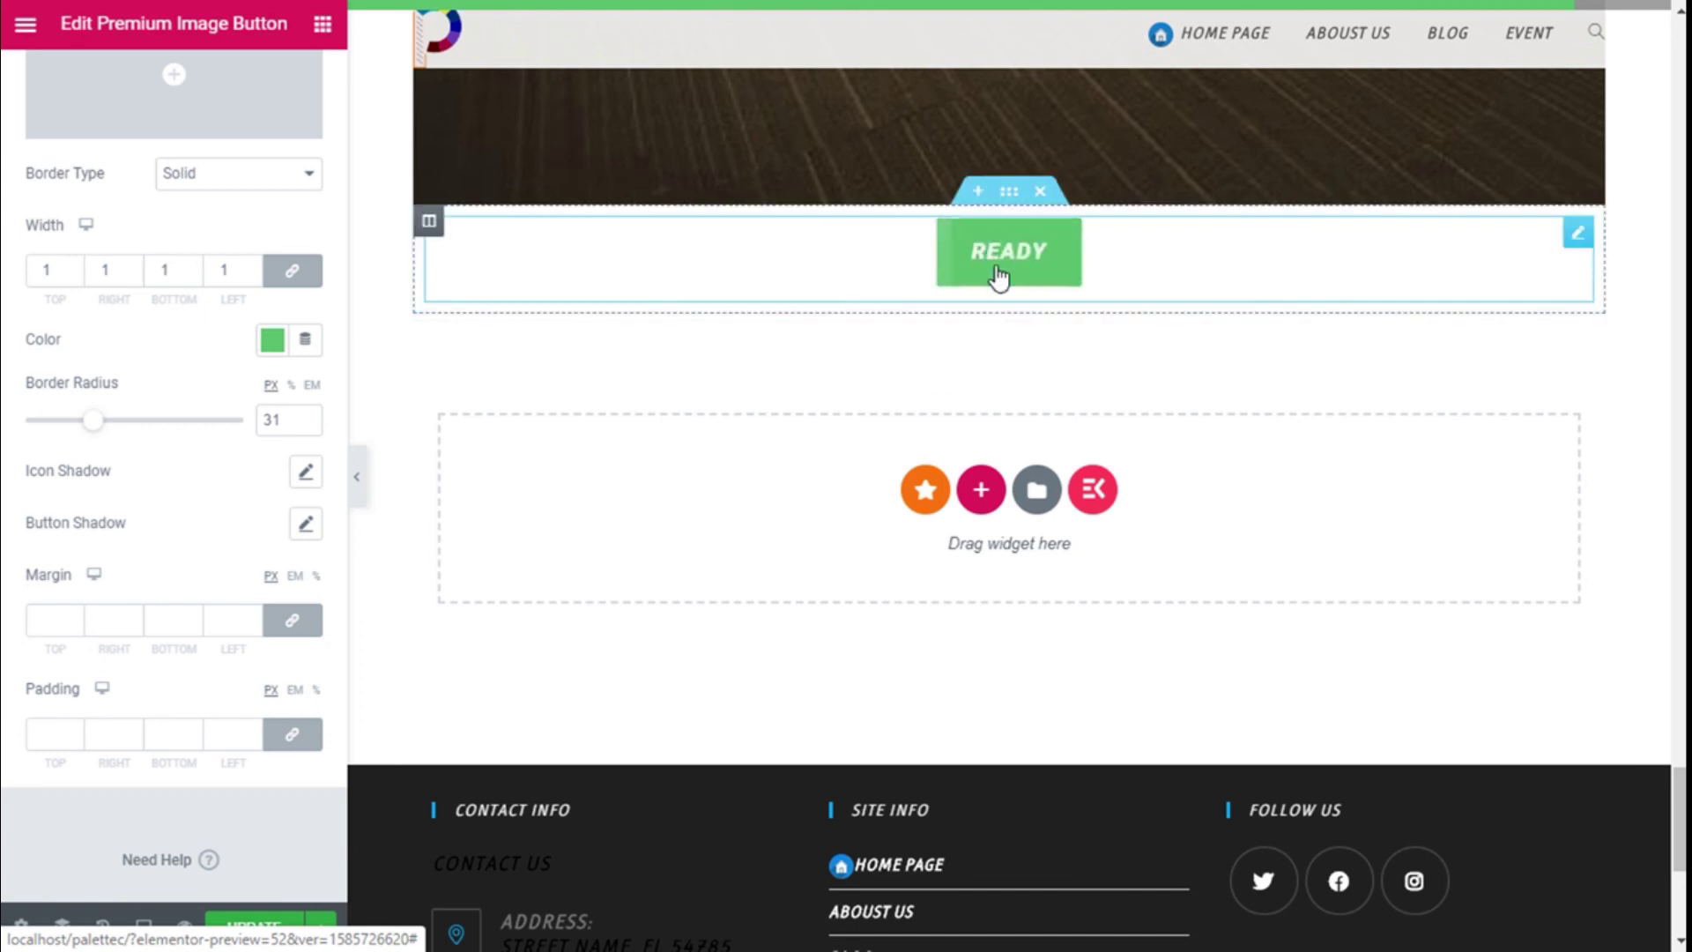
{"action": "left_click", "coordinate": [290, 423]}
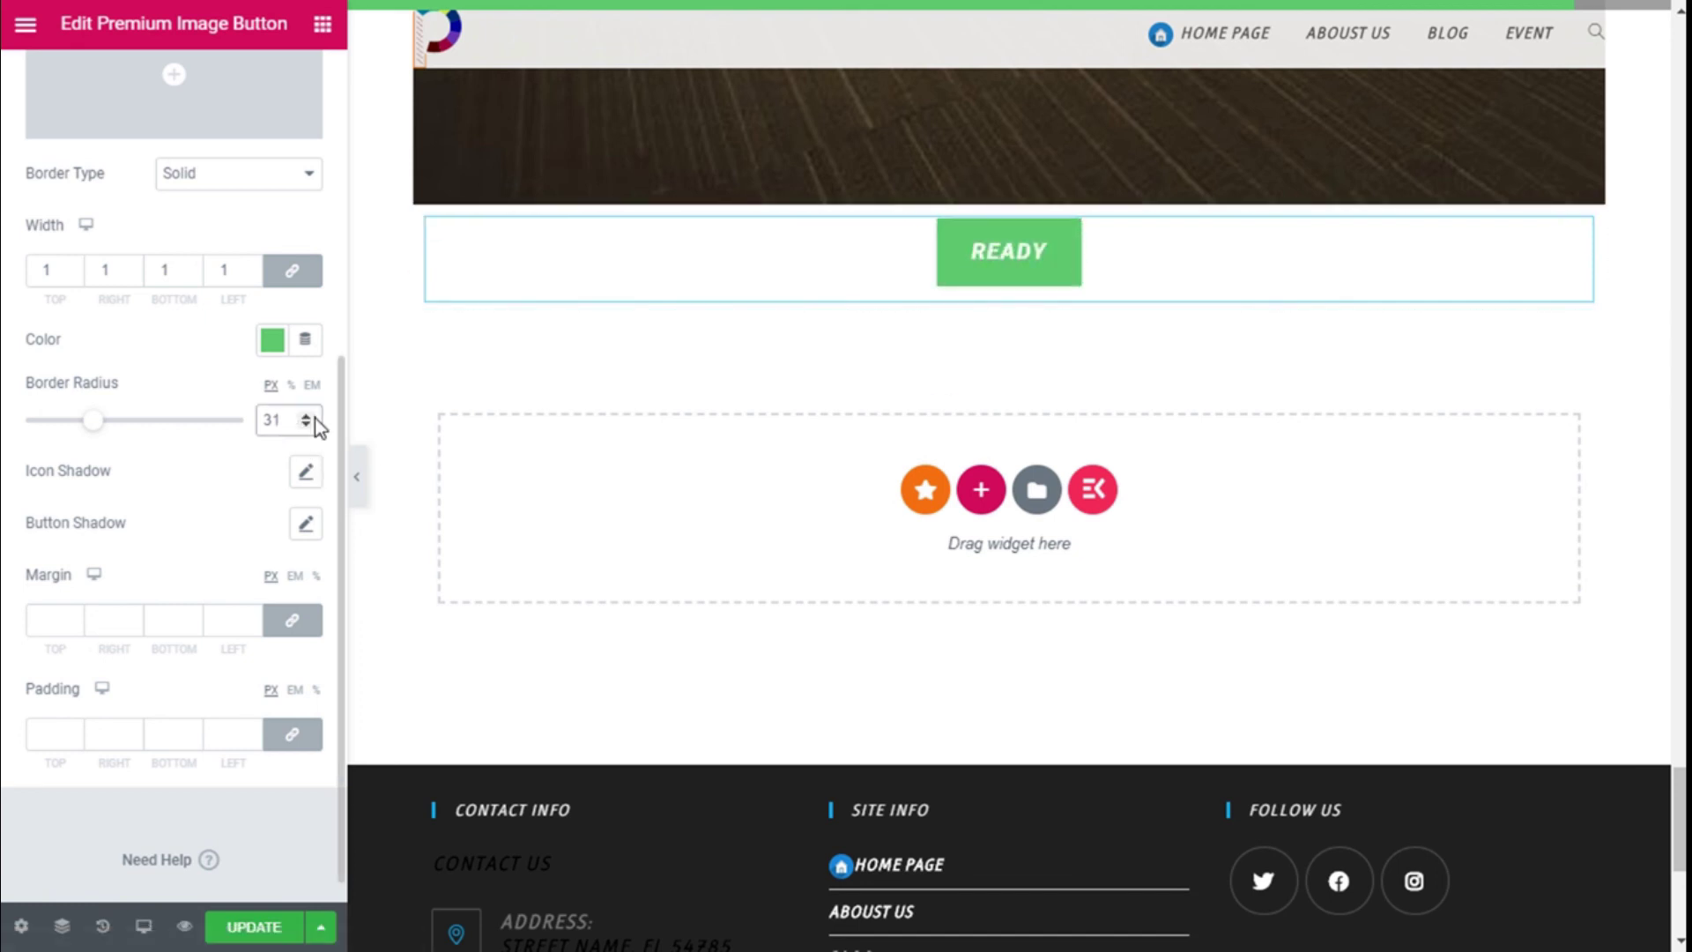
{"action": "key", "text": "Up"}
{"action": "key", "text": "Up"}
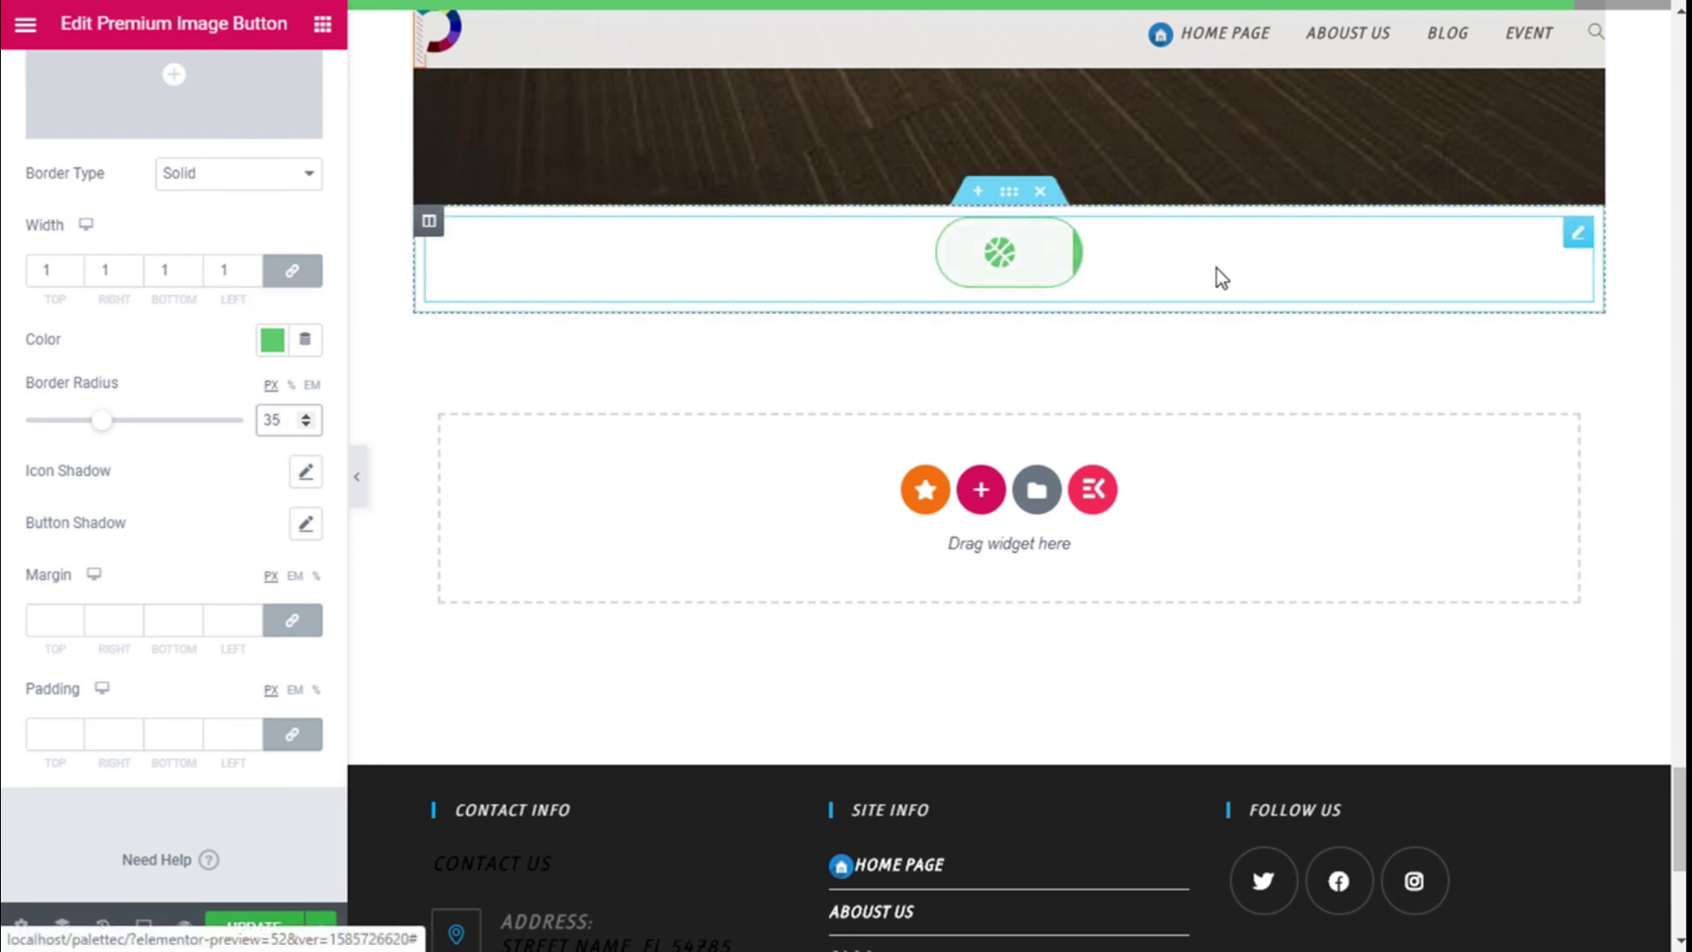
{"action": "scroll", "coordinate": [118, 378], "scroll_direction": "down", "scroll_amount": 1}
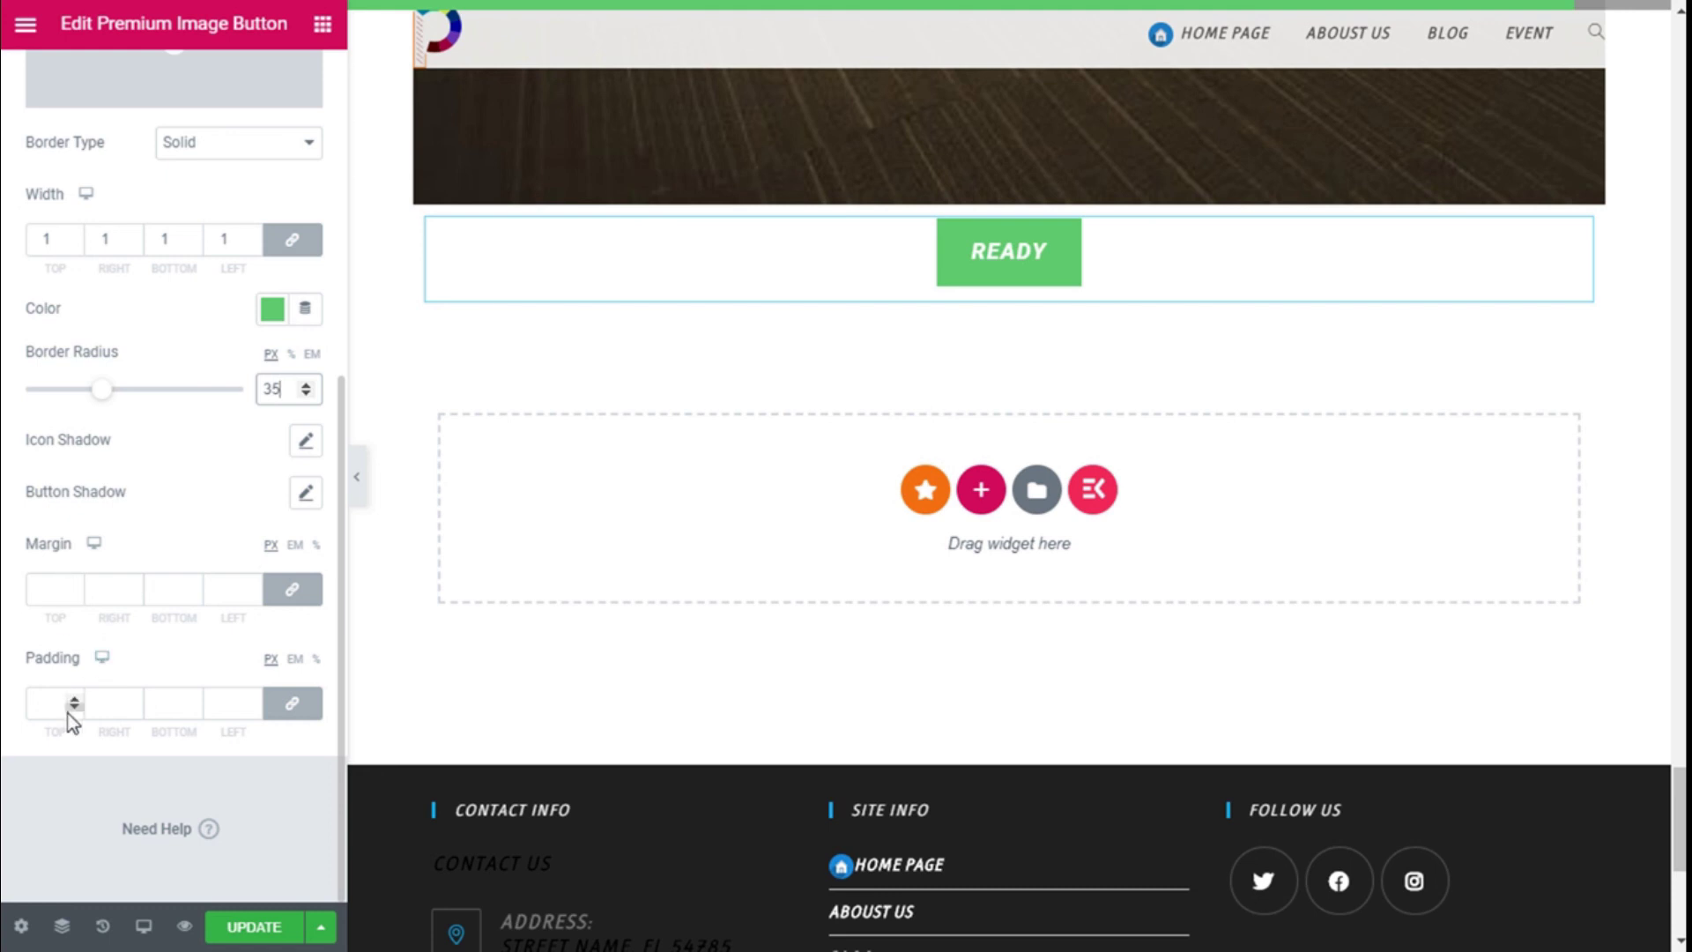
{"action": "scroll", "coordinate": [128, 442], "scroll_direction": "up", "scroll_amount": 6}
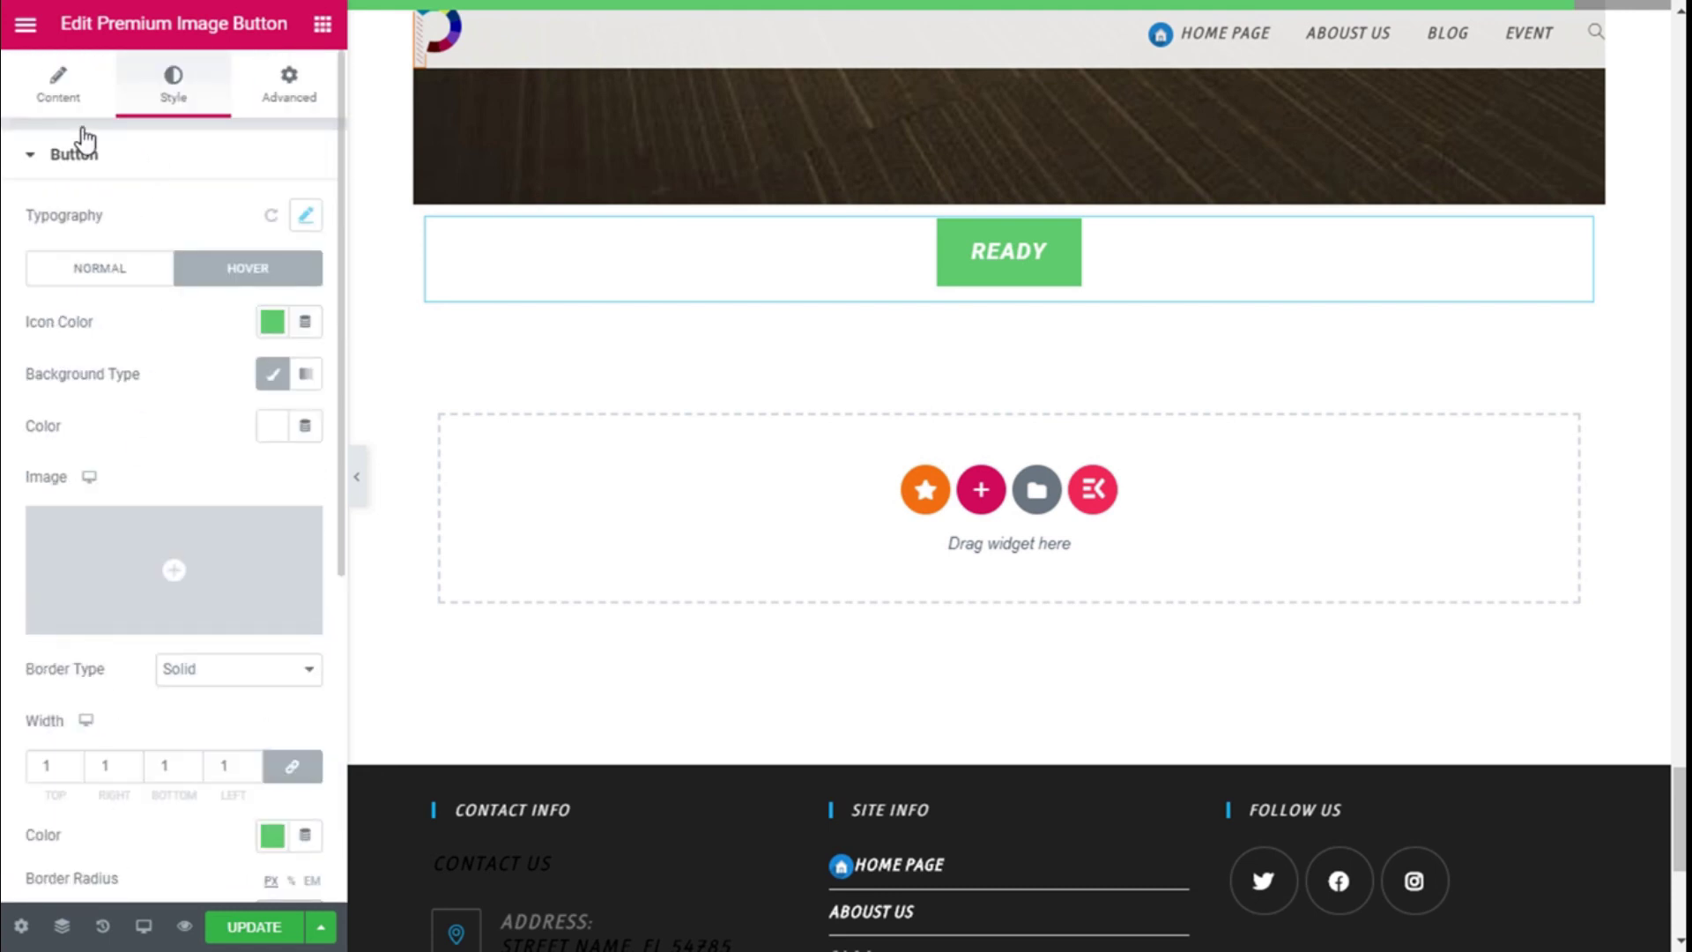
Return to the Content settings and update the home page to save the styling
{"action": "left_click", "coordinate": [54, 99]}
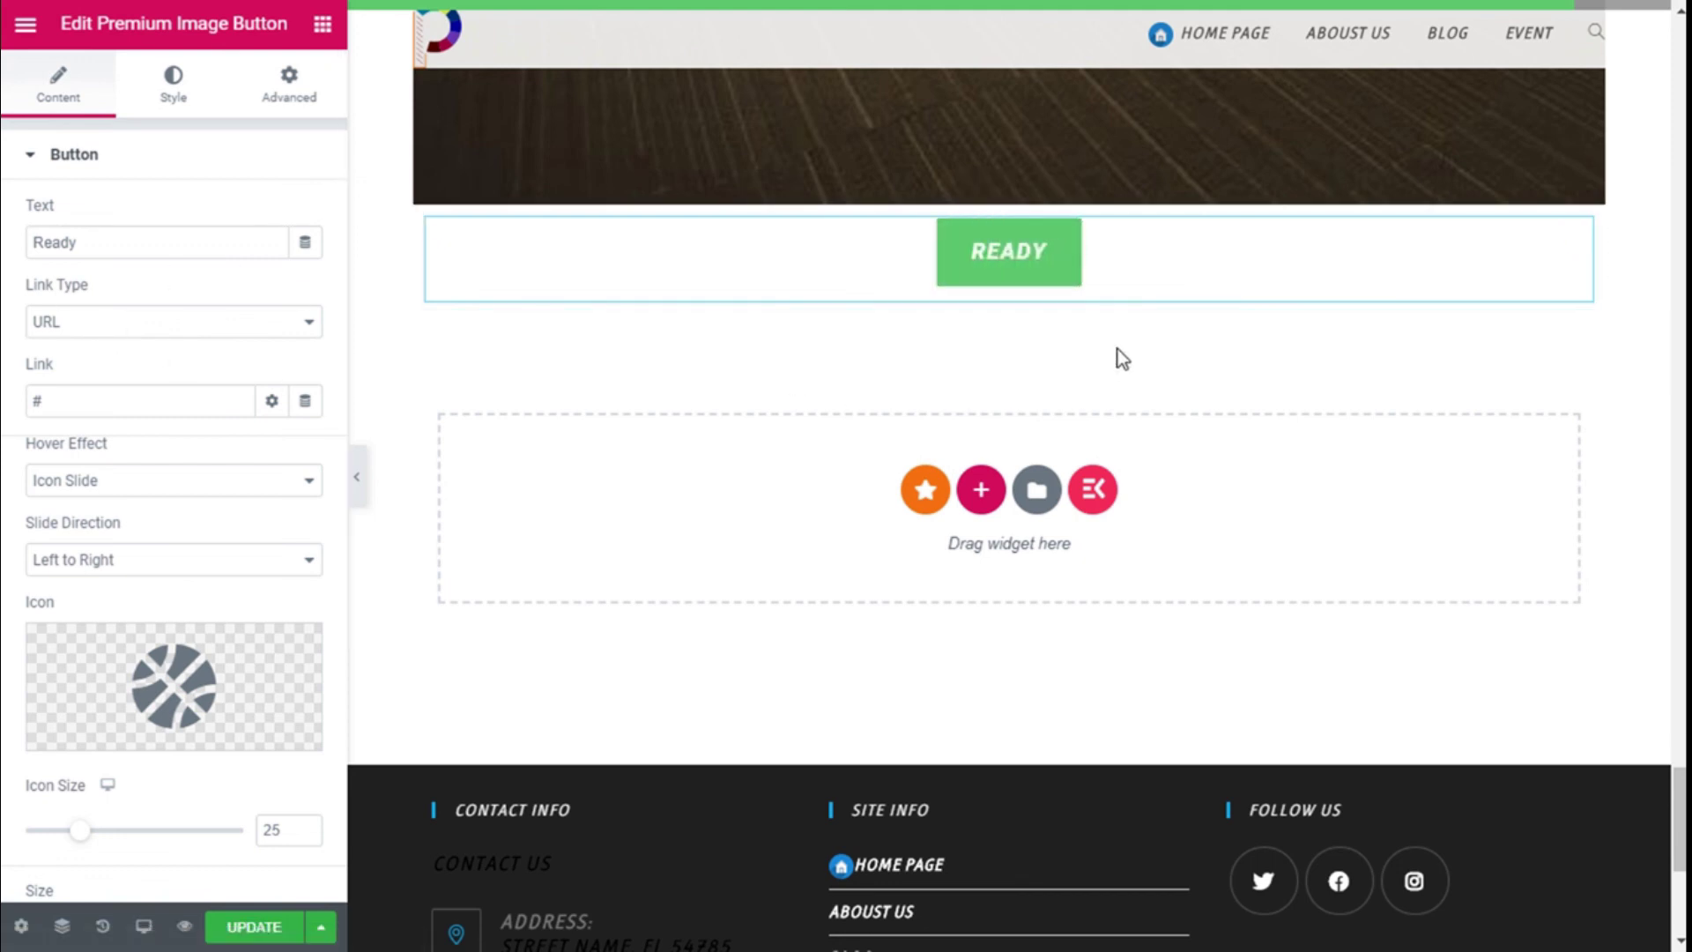
{"action": "left_click", "coordinate": [258, 938]}
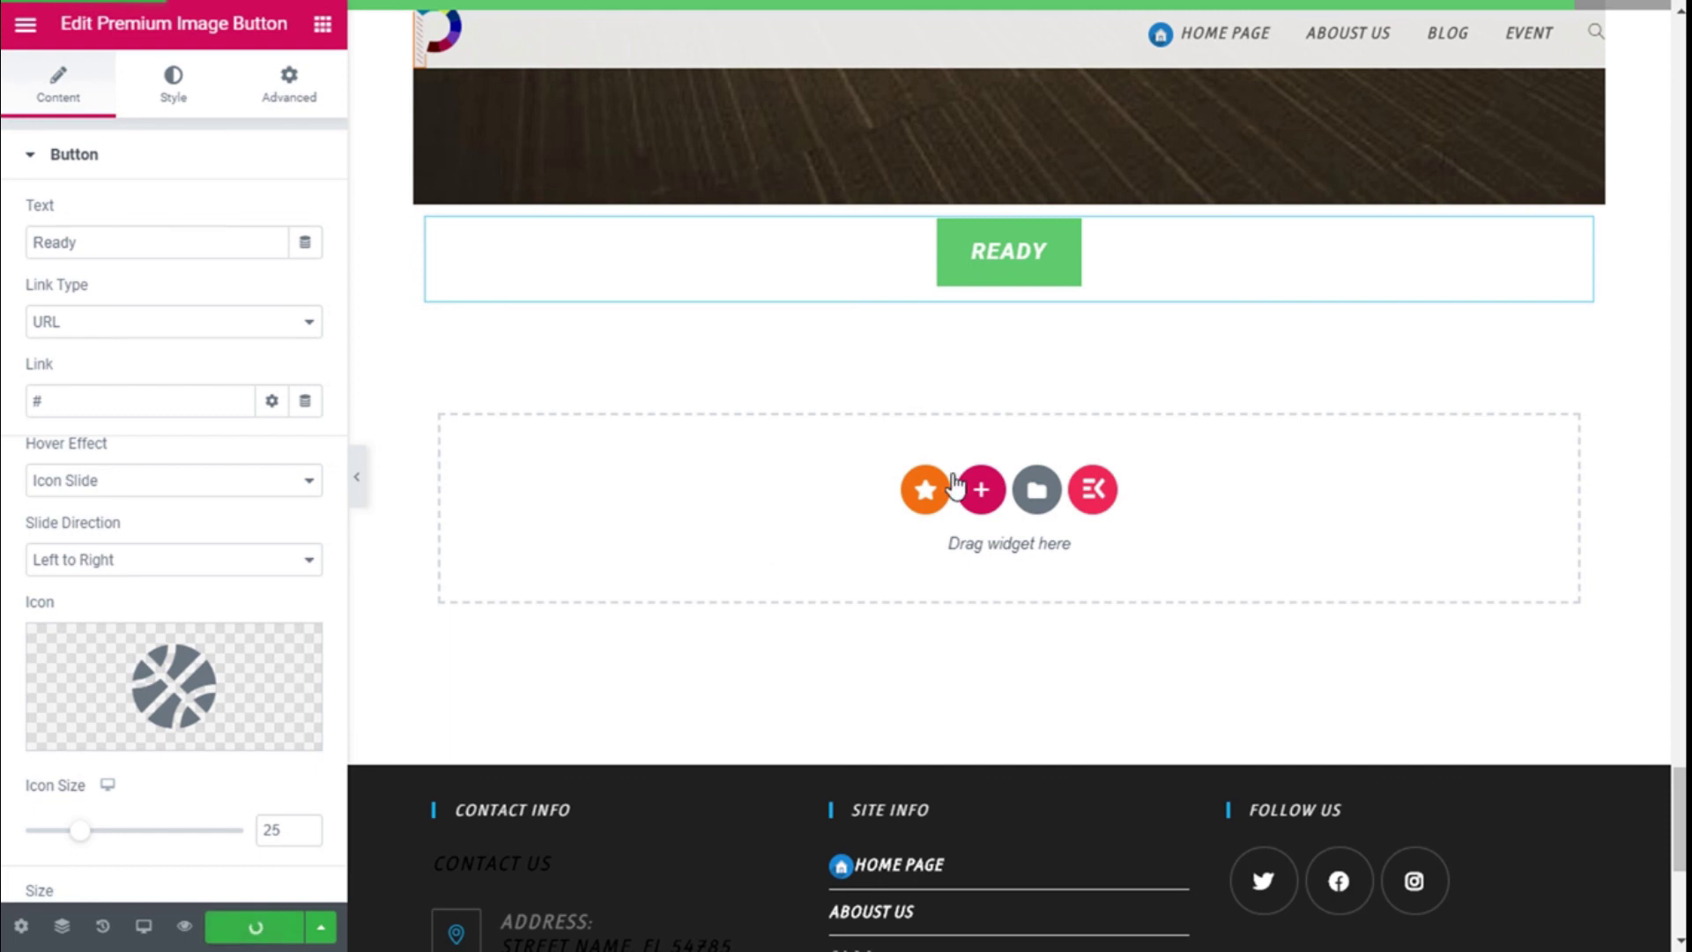